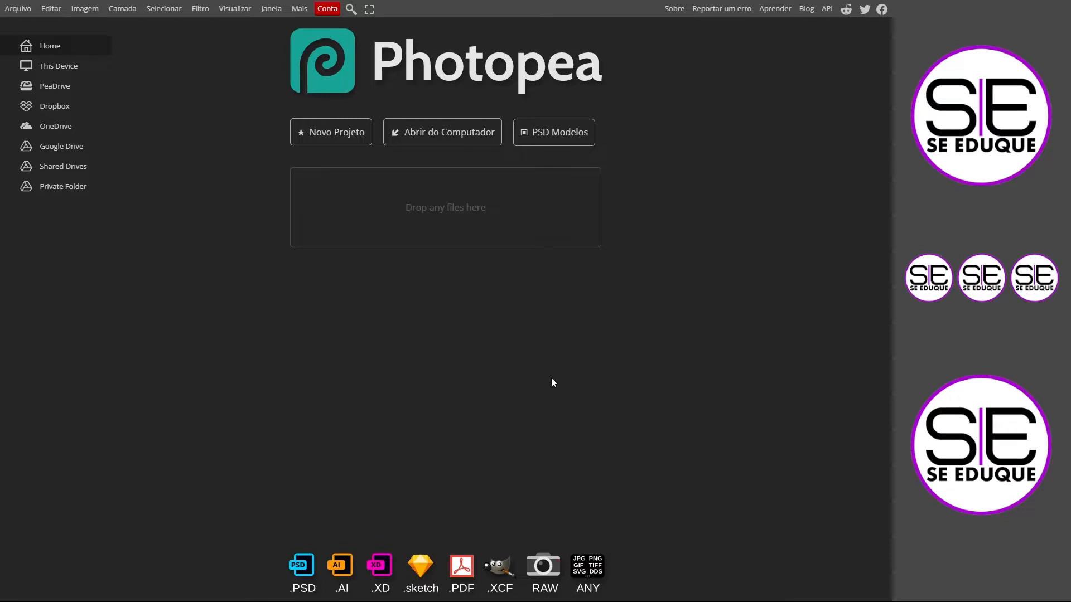
# Step: Open the file TEXTURA BACK.jpg from the computer
pyautogui.click(437, 142)
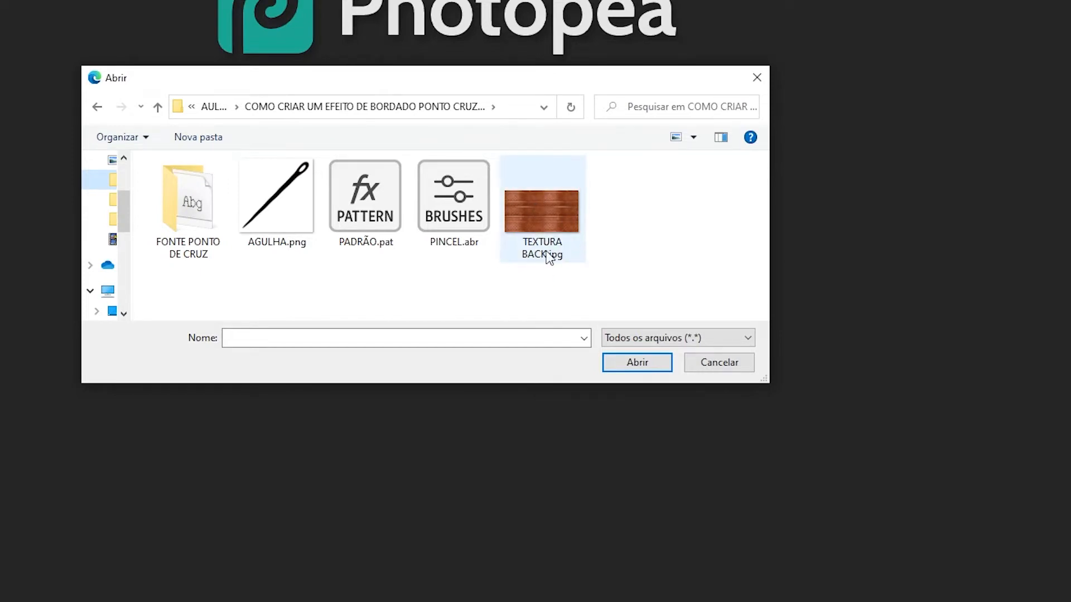
pyautogui.click(551, 214)
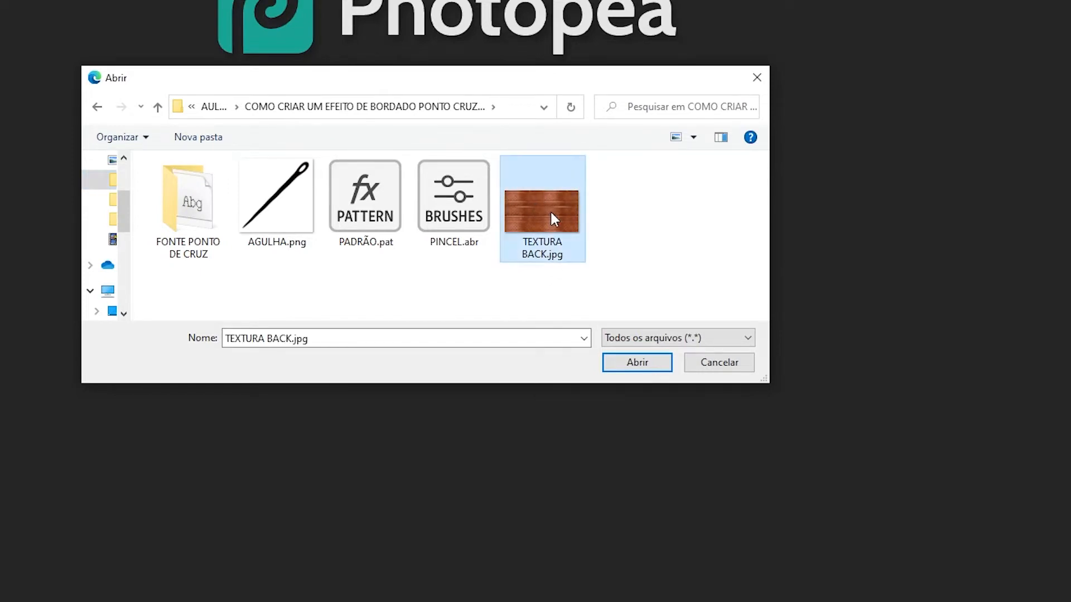
pyautogui.click(636, 363)
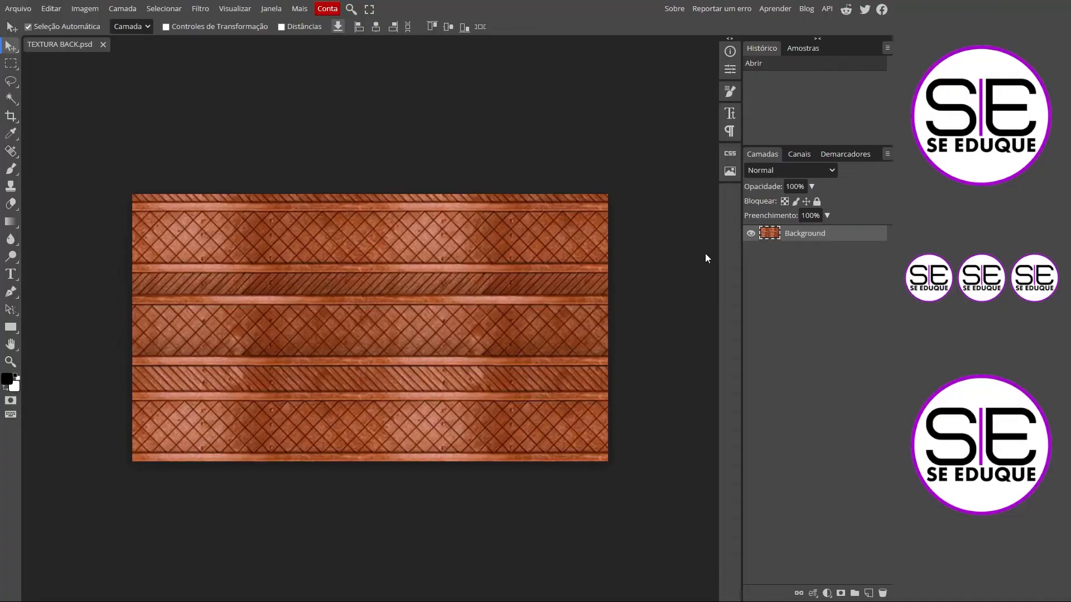
# Step: Rename the Background layer as FUNDO
pyautogui.doubleClick(802, 234)
pyautogui.write('FUNDO')
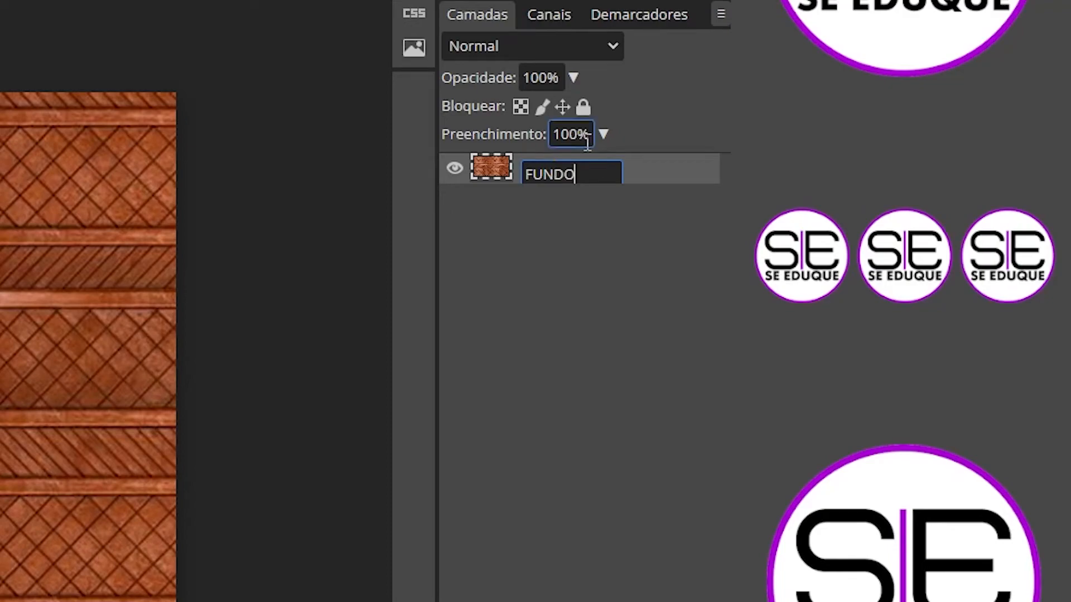
pyautogui.press('Return')
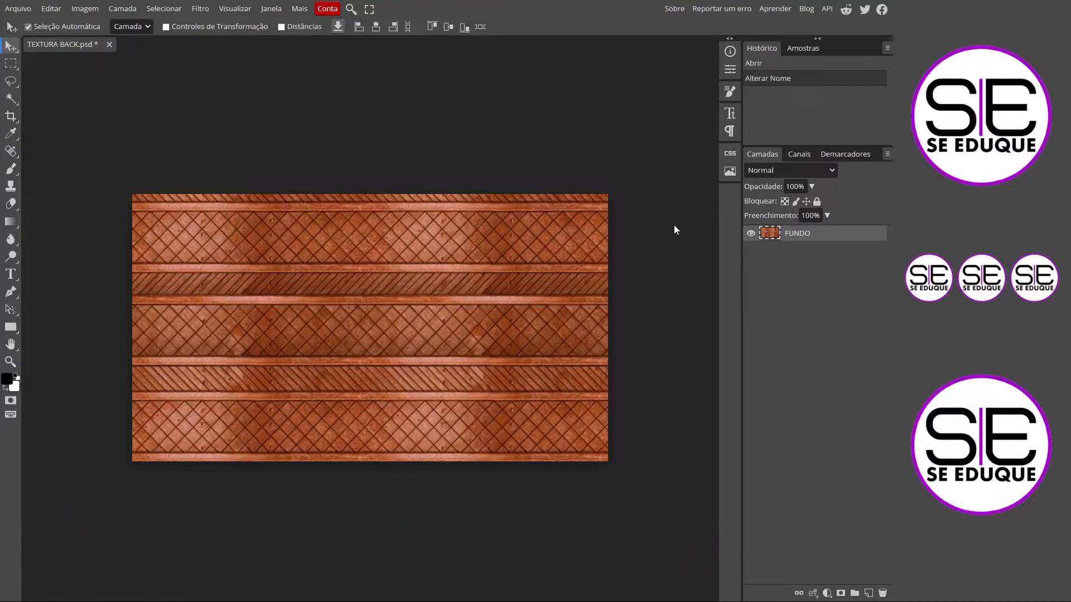
# Step: Load the pattern file PADRÃO.pat and the brush file PINCEL.abr from the project folder, keeping them for future sessions
pyautogui.moveTo(891, 240); pyautogui.dragTo(252, 212)
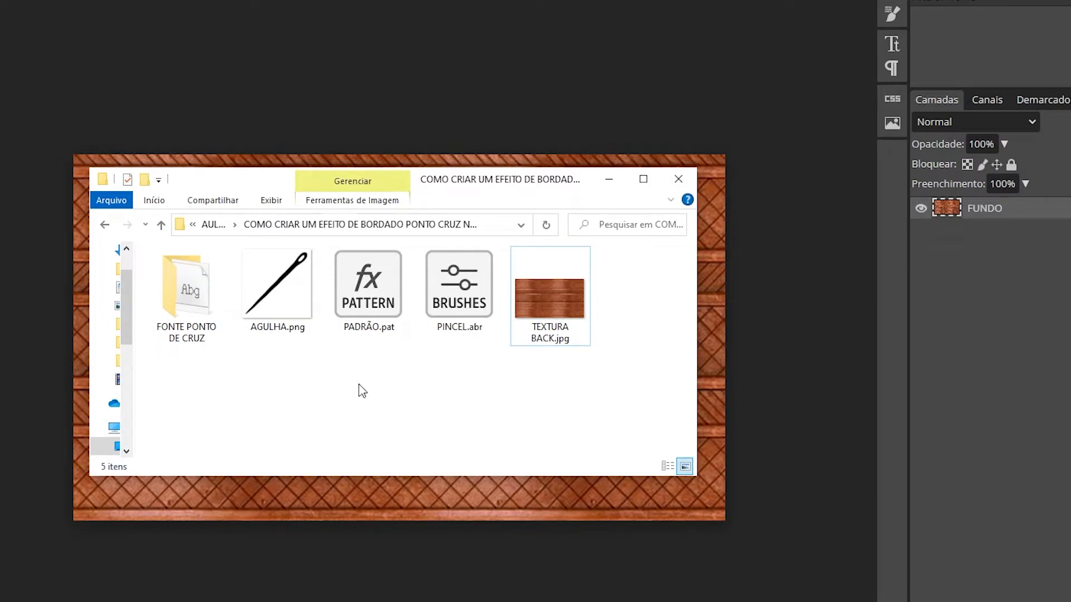
pyautogui.moveTo(360, 354); pyautogui.dragTo(490, 252)
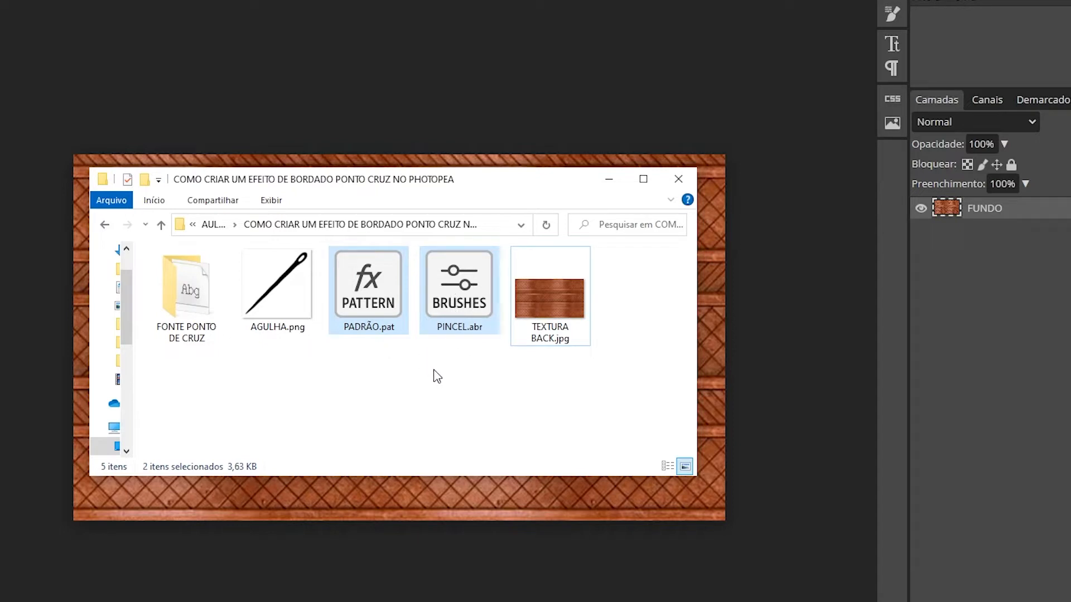
pyautogui.moveTo(372, 307); pyautogui.dragTo(385, 72)
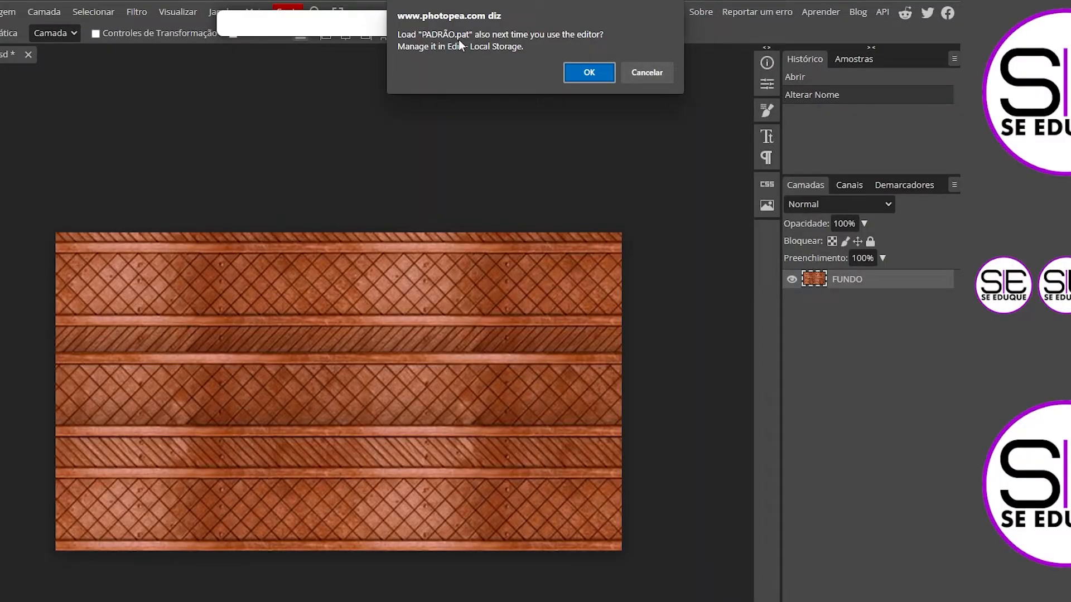
pyautogui.click(583, 74)
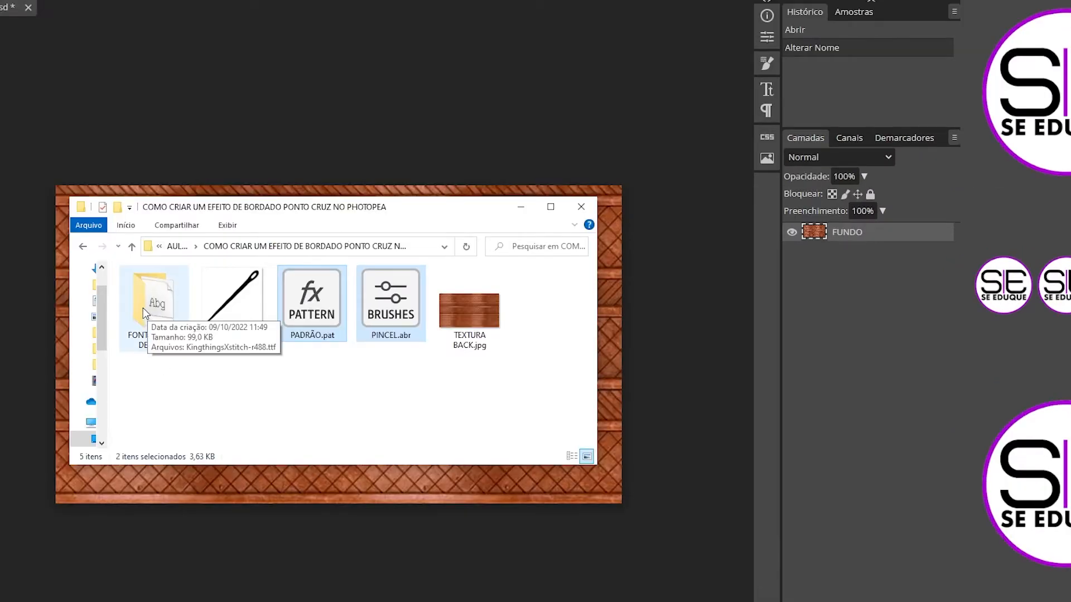
# Step: Load the font KingthingsXstitch-r488.ttf from the FONTE PONTO DE CRUZ folder into the editor
pyautogui.doubleClick(143, 308)
pyautogui.click(171, 291)
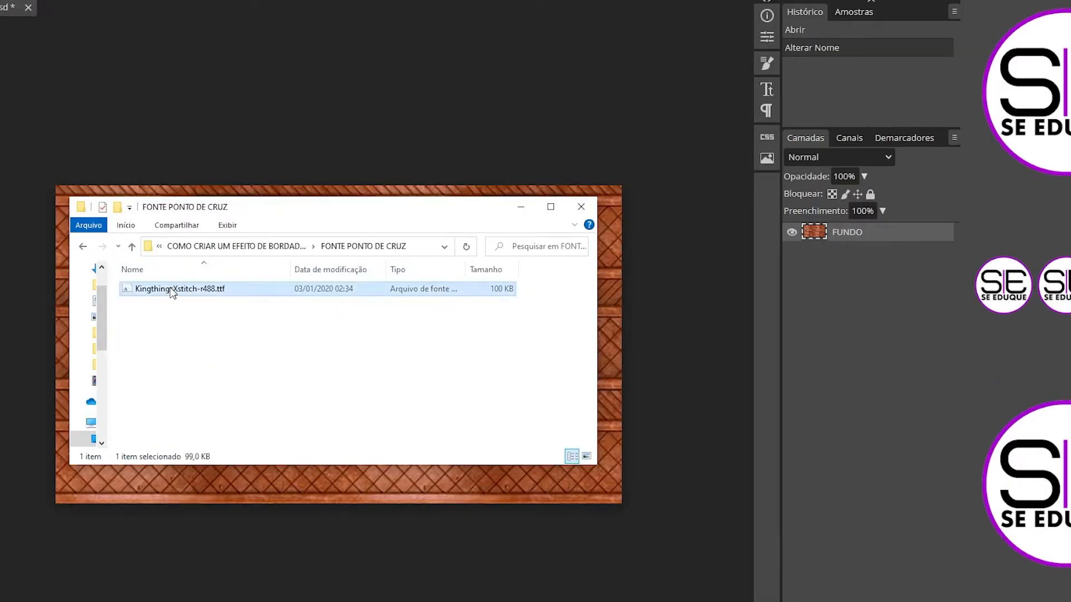
pyautogui.moveTo(172, 290); pyautogui.dragTo(290, 116)
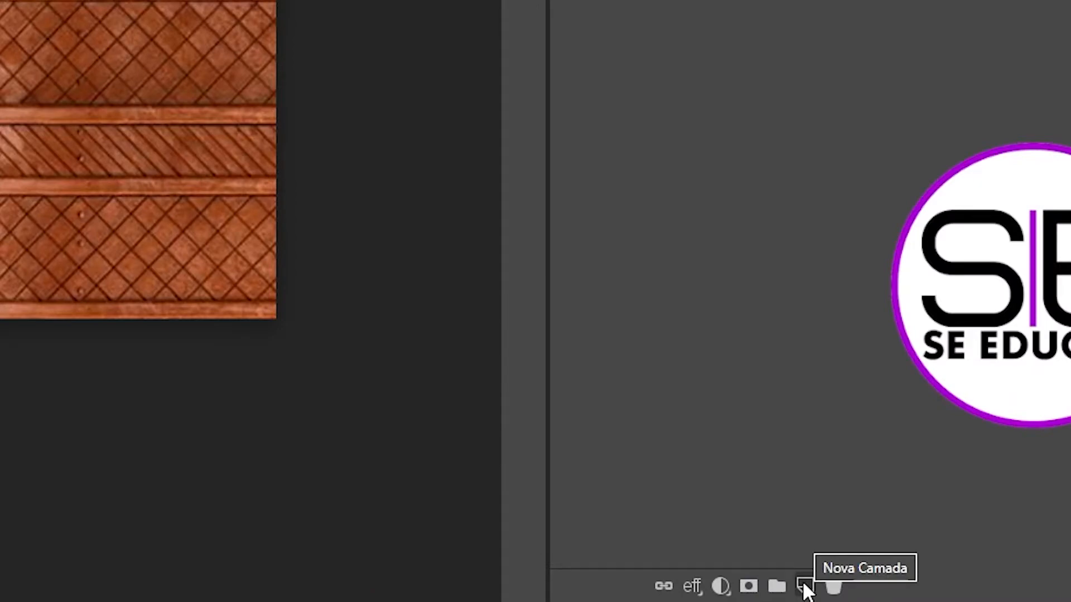
# Step: Add a new empty layer above FUNDO, name it TECIDO, and briefly hide and reshow the FUNDO layer
pyautogui.click(805, 587)
pyautogui.doubleClick(798, 234)
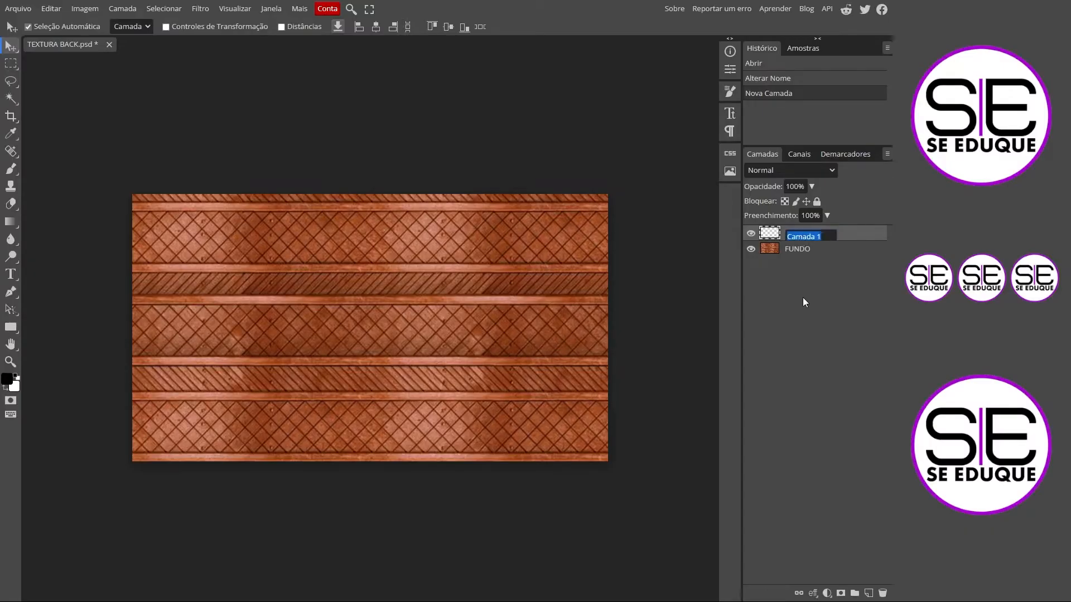
pyautogui.write('TECIDO')
pyautogui.press('Return')
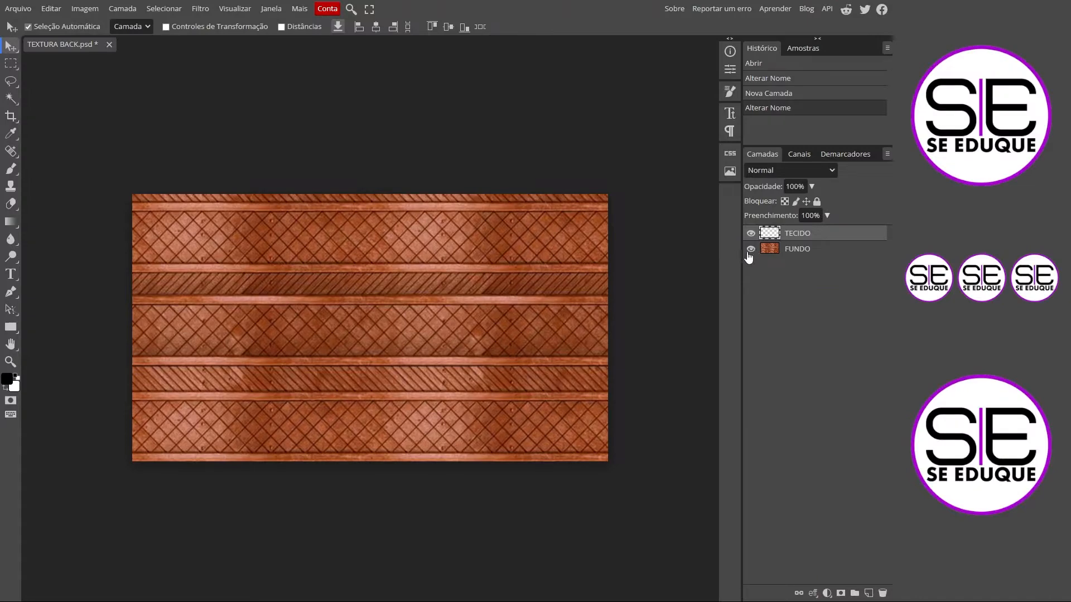
pyautogui.click(751, 250)
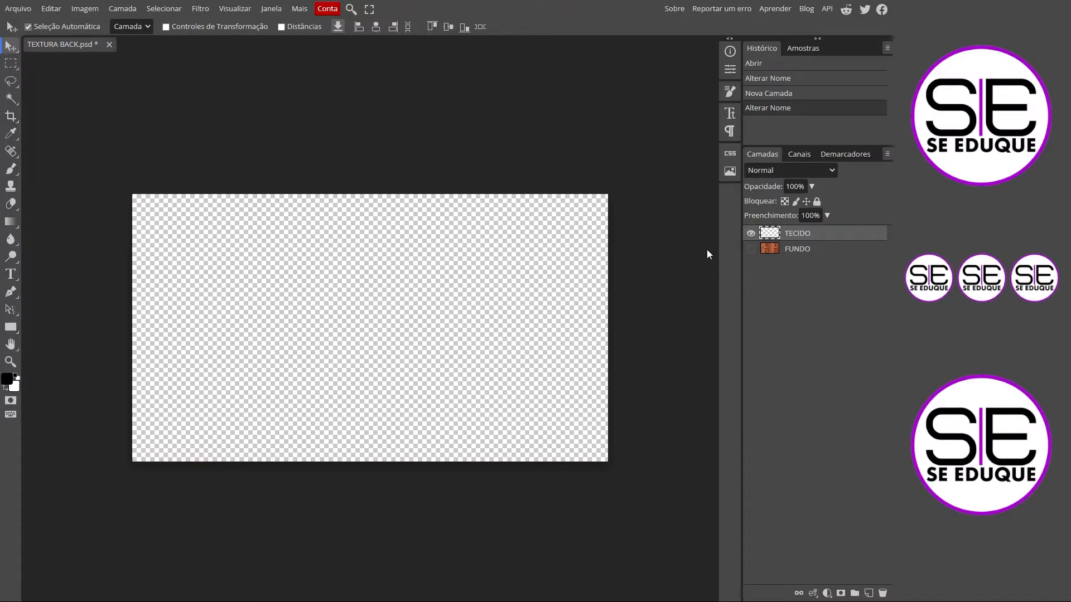
pyautogui.click(750, 250)
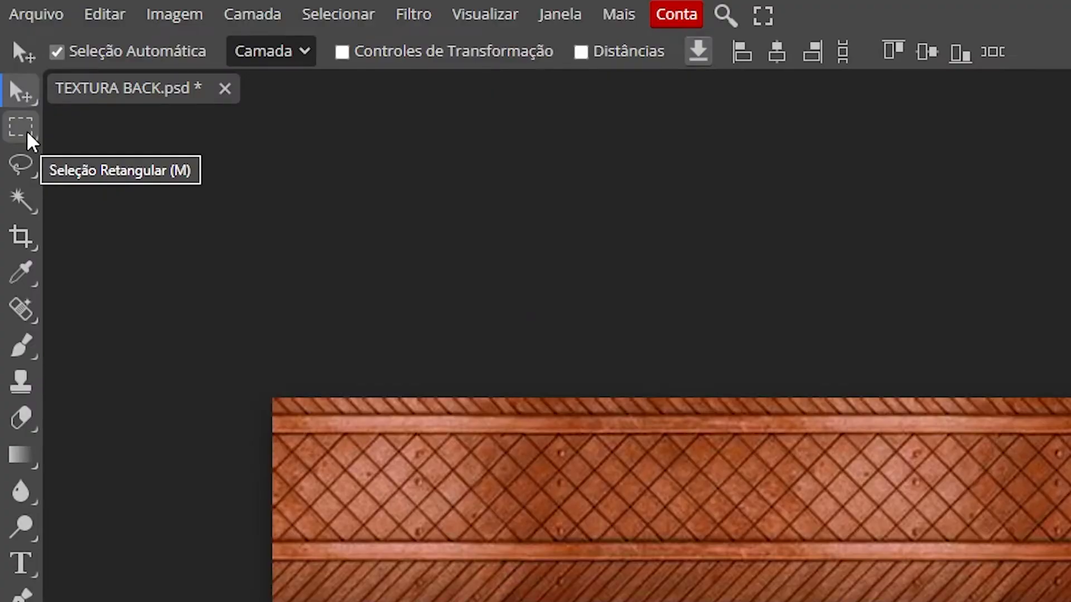
# Step: Make a rectangular selection about 978 × 538 px, reaching down to the lower edge of the canvas
pyautogui.click(26, 133)
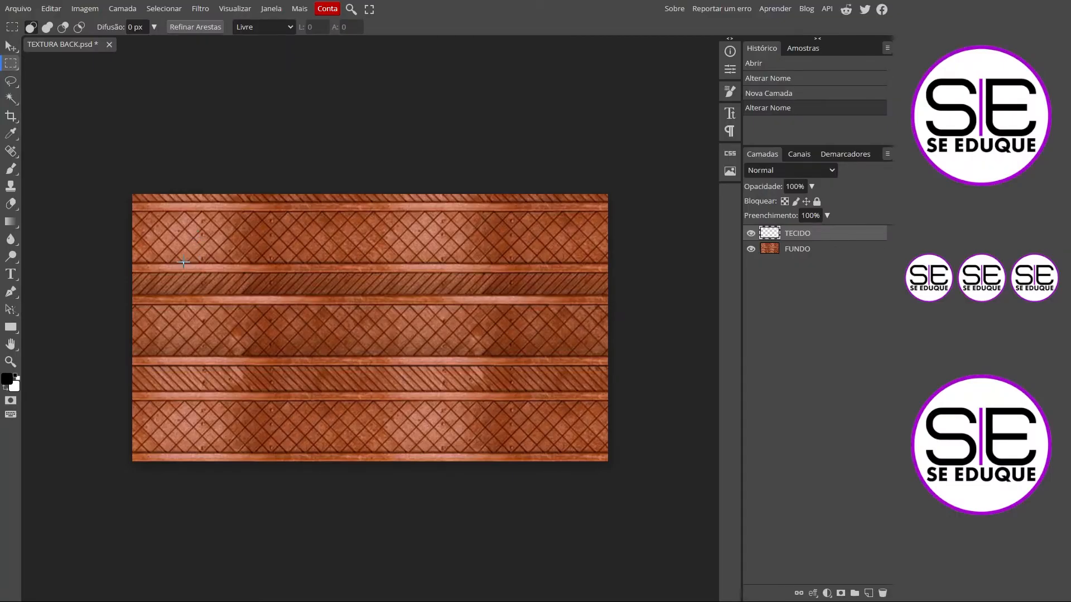
pyautogui.moveTo(186, 262); pyautogui.dragTo(529, 482)
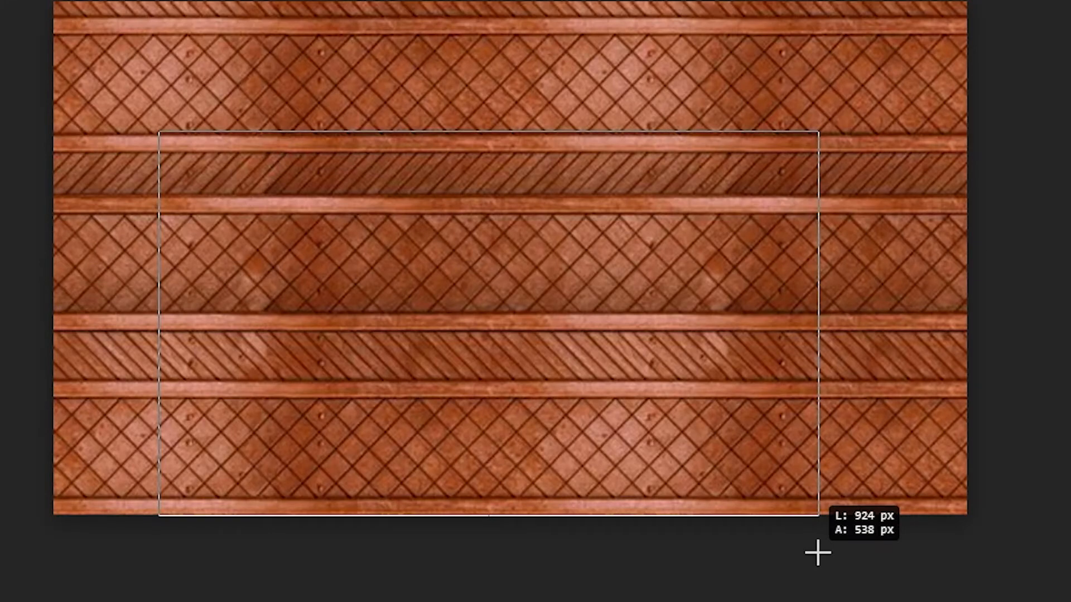
pyautogui.moveTo(817, 553); pyautogui.dragTo(851, 547)
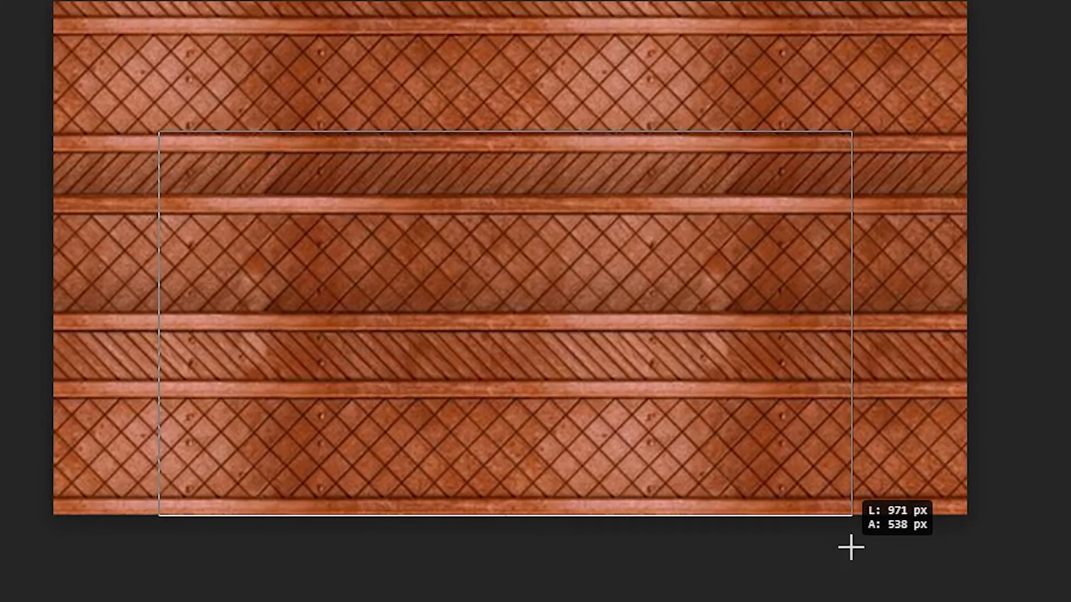
pyautogui.moveTo(851, 547); pyautogui.dragTo(856, 547)
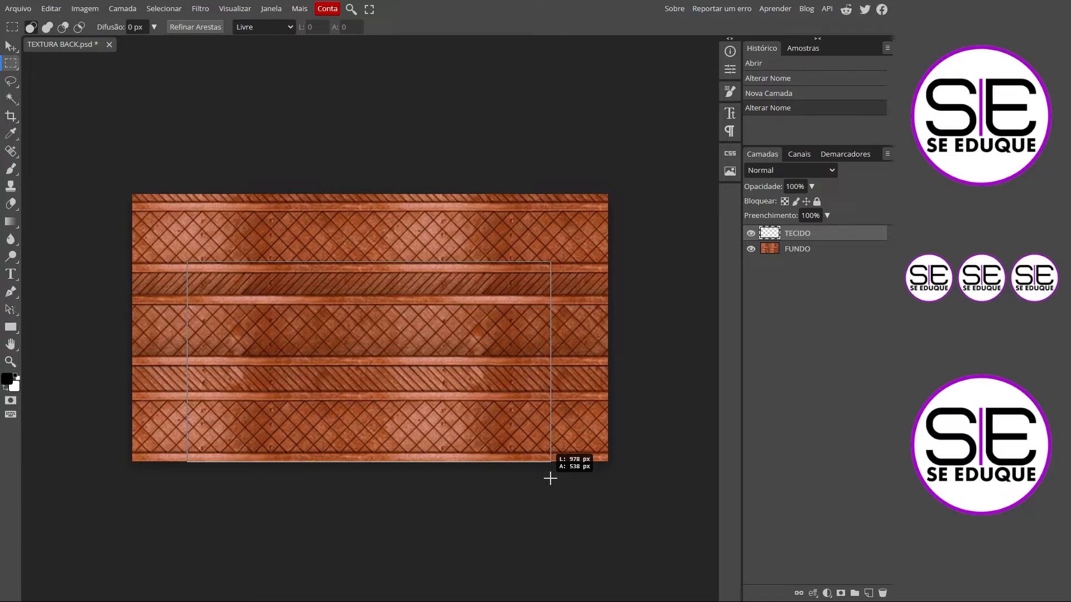
pyautogui.moveTo(550, 479); pyautogui.dragTo(550, 478)
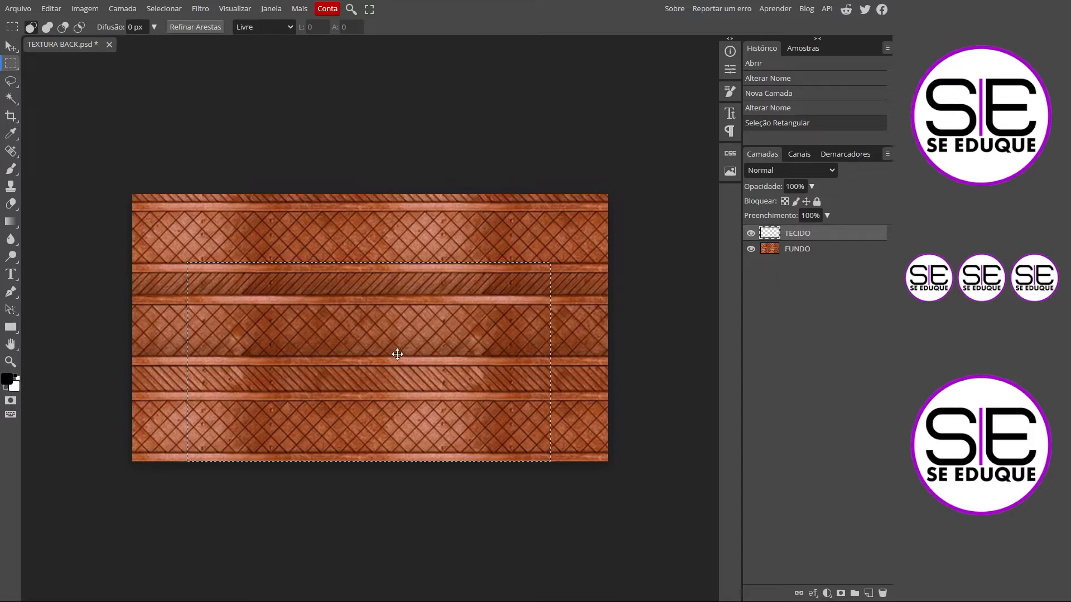
# Step: Set the foreground colour to the light orange e19d5c
pyautogui.click(7, 381)
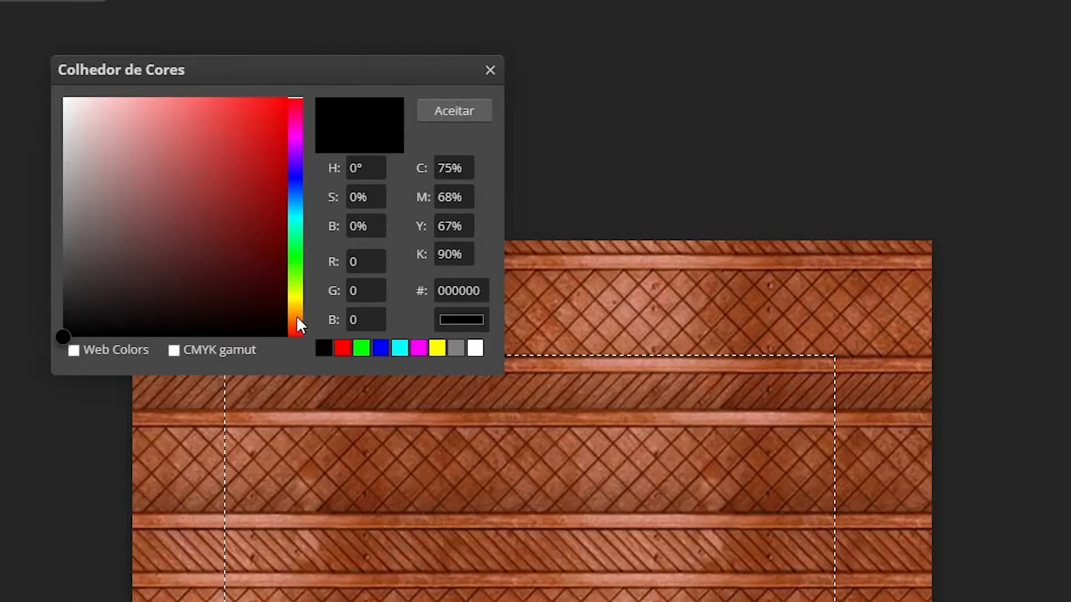
pyautogui.moveTo(229, 238); pyautogui.dragTo(227, 236)
pyautogui.moveTo(294, 310); pyautogui.dragTo(294, 316)
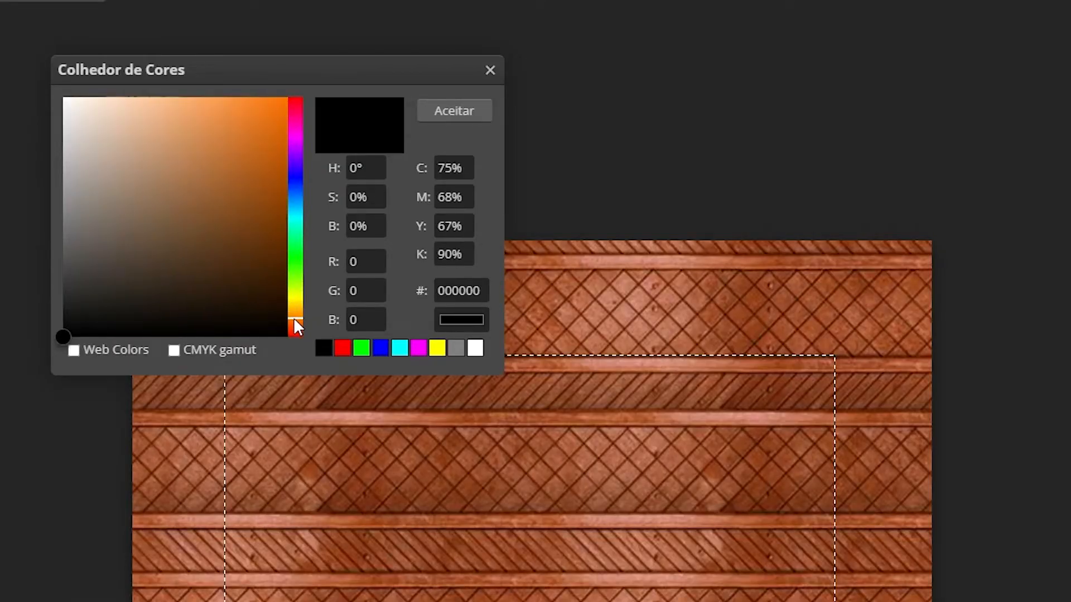
pyautogui.click(196, 126)
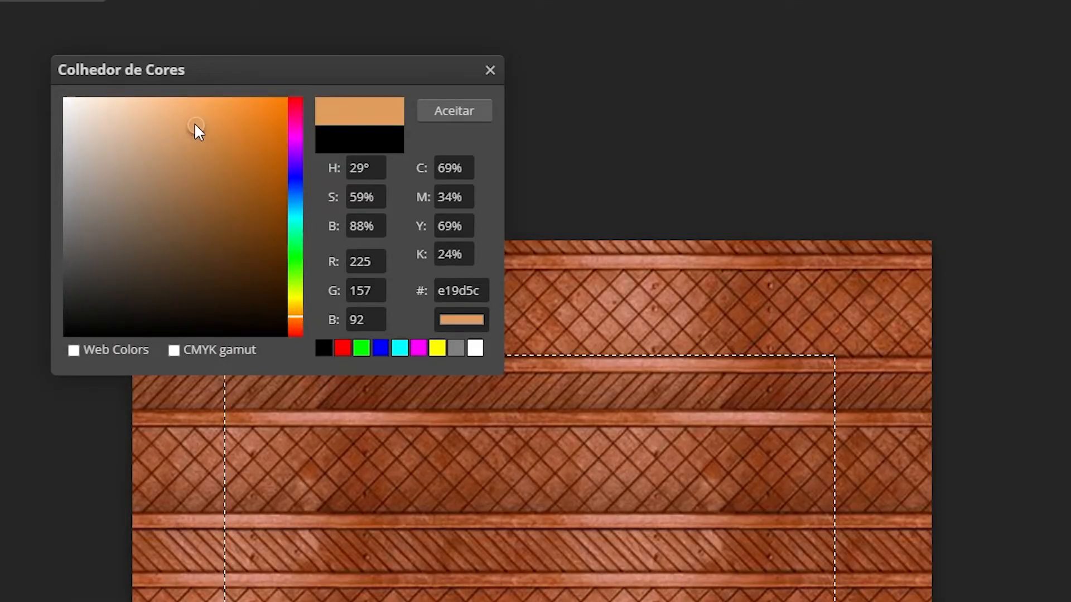
pyautogui.click(453, 112)
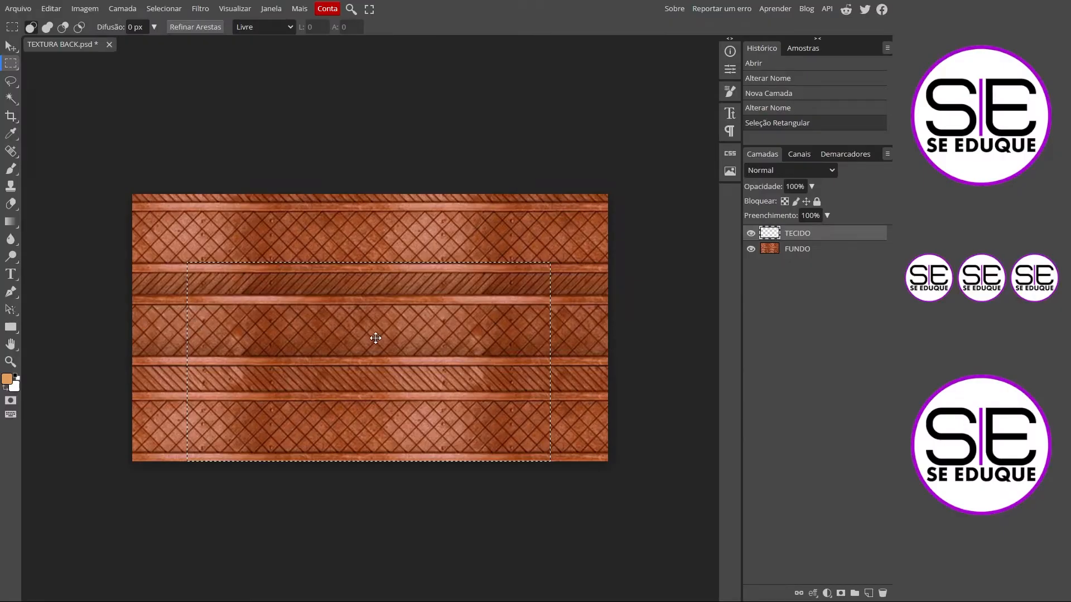
# Step: Fill the rectangular selection on the TECIDO layer with the foreground colour using the Paint Bucket, and deselect it
pyautogui.rightClick(14, 223)
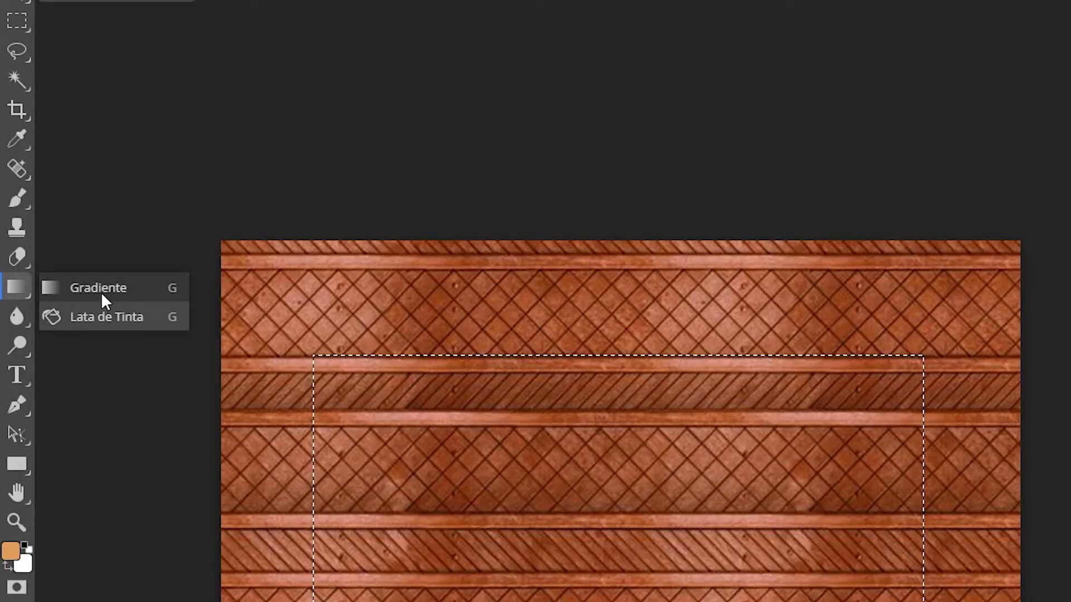
pyautogui.click(98, 317)
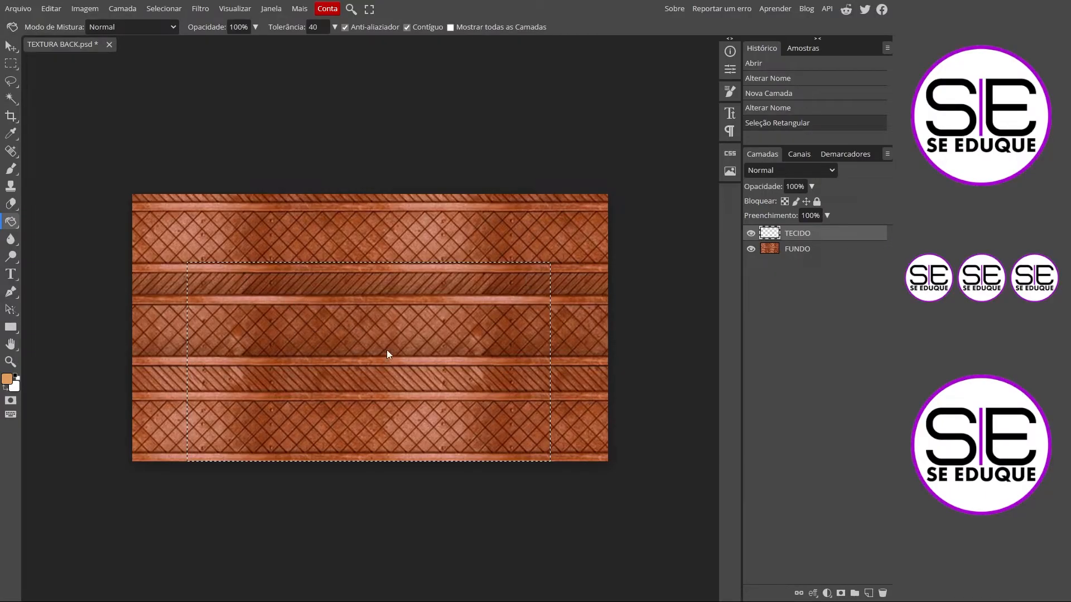
pyautogui.click(365, 328)
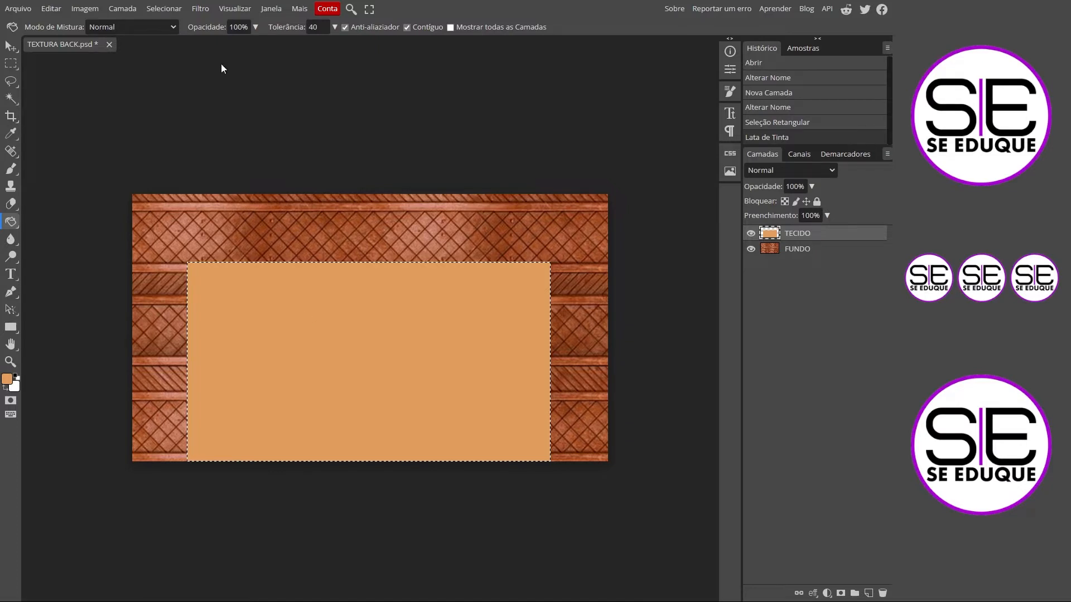
pyautogui.click(149, 10)
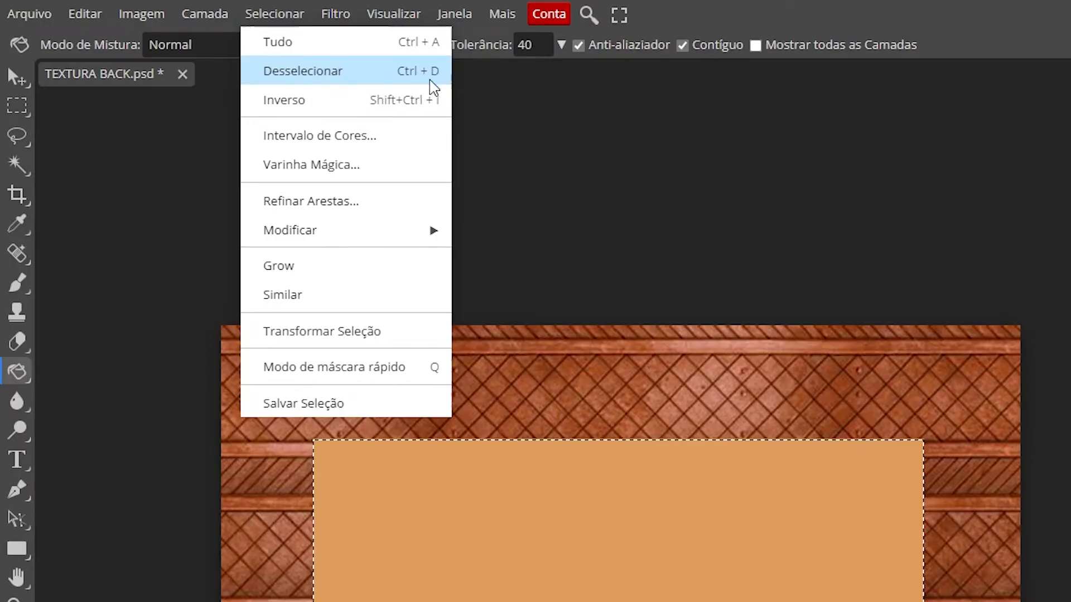
pyautogui.click(336, 79)
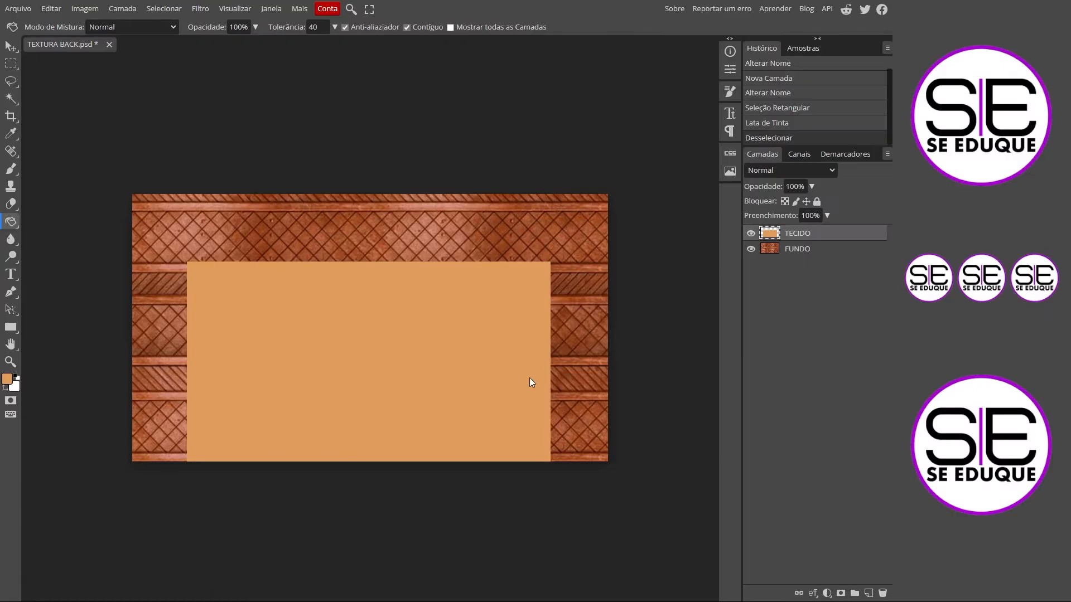
# Step: Move the orange TECIDO rectangle to the exact centre of the canvas, leaving an equal wood border around it
pyautogui.click(11, 46)
pyautogui.moveTo(452, 376); pyautogui.dragTo(407, 302)
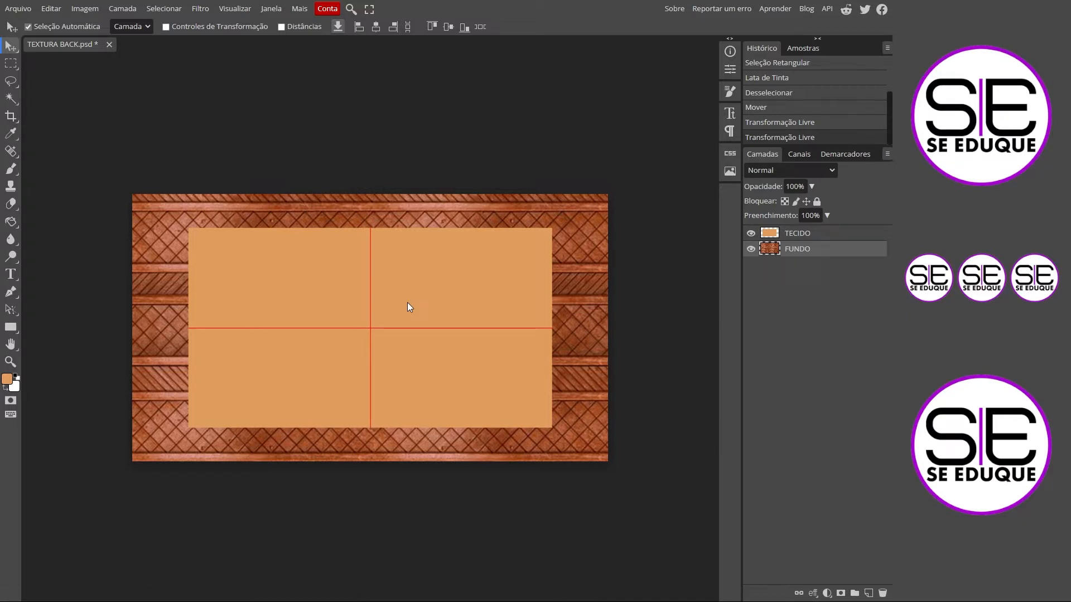
pyautogui.click(408, 302)
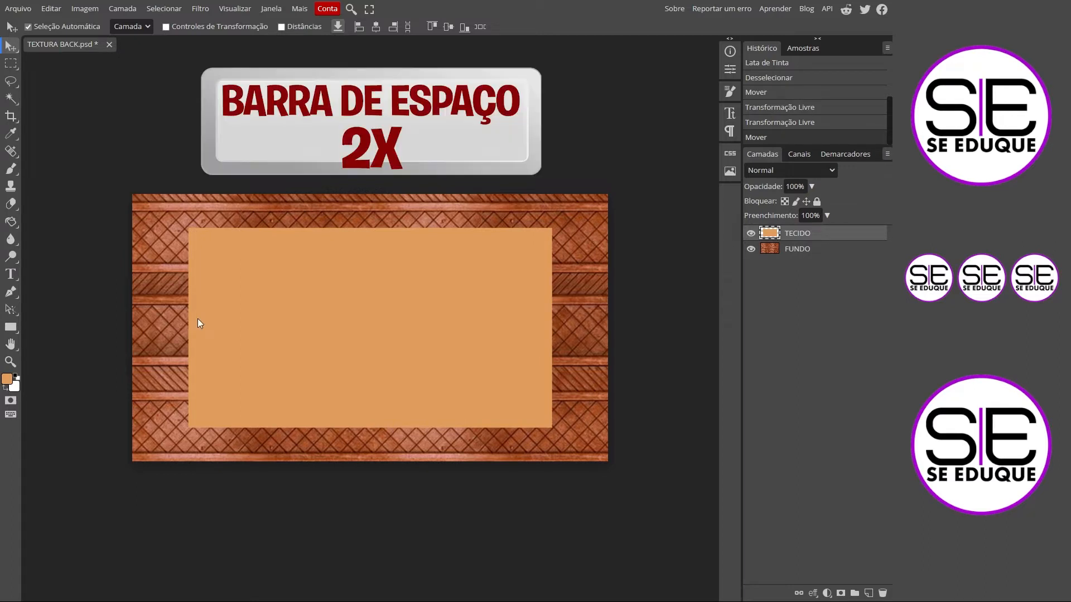
# Step: Distort the edges of the TECIDO rectangle with the Marola (Ripple) filter at amount -80, Médio size
pyautogui.press('space')
pyautogui.press('space')
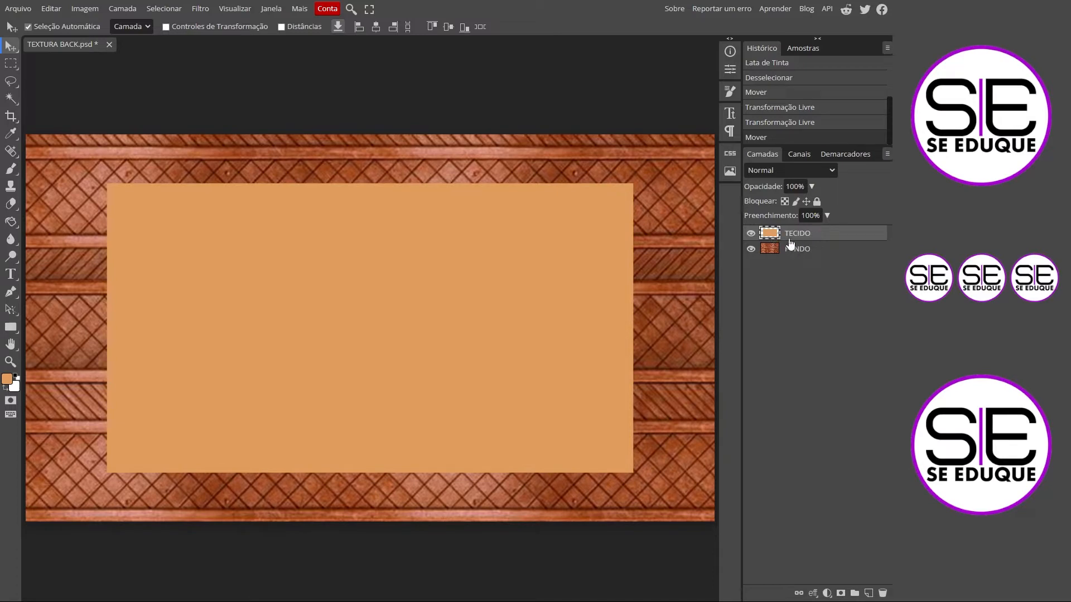
pyautogui.click(201, 11)
pyautogui.moveTo(228, 160)
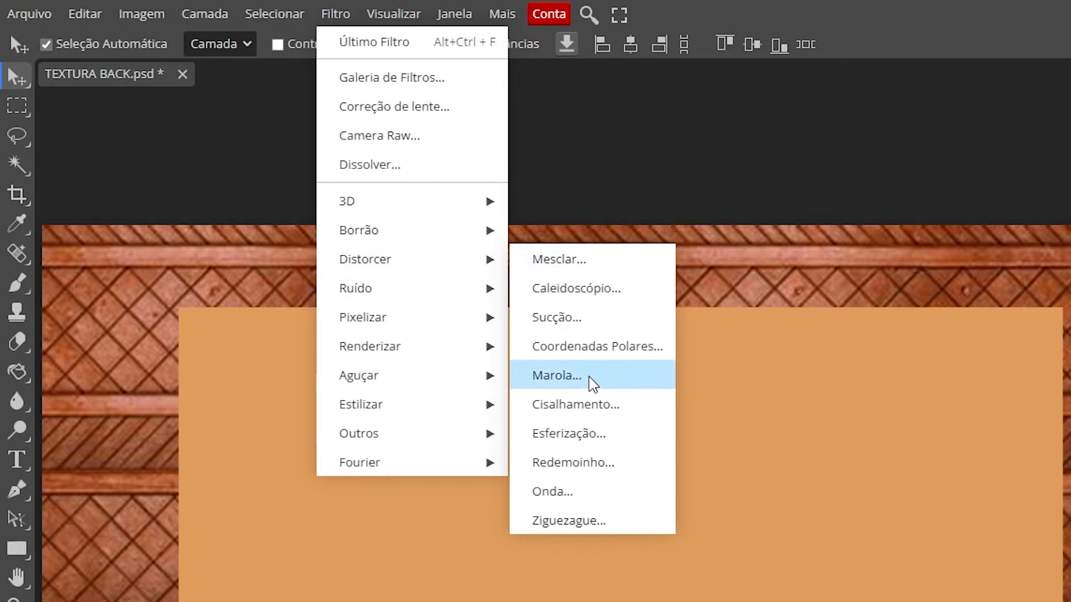
pyautogui.click(592, 384)
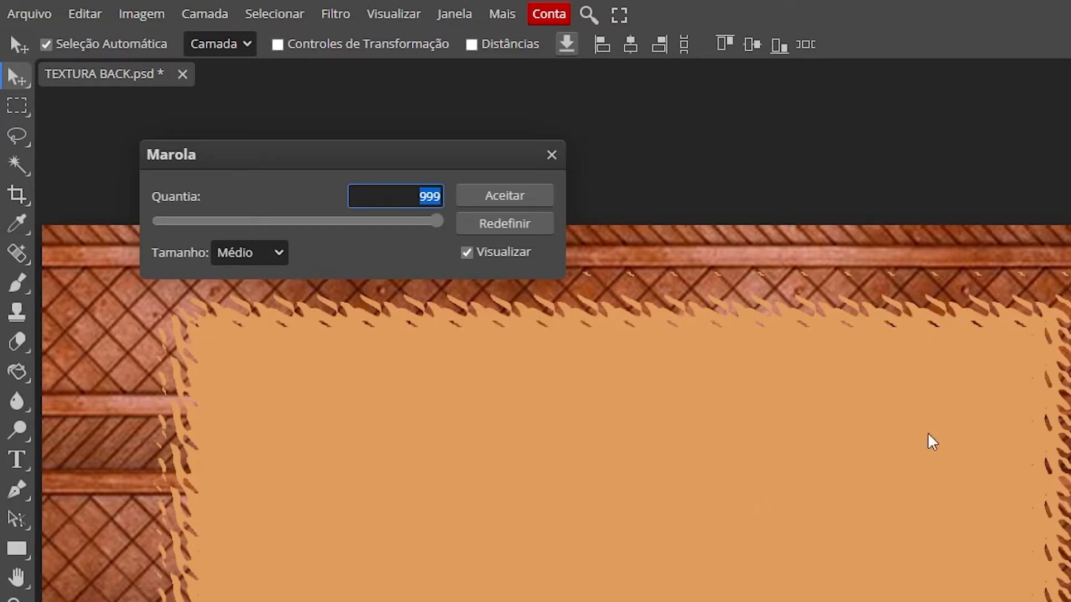
pyautogui.click(306, 221)
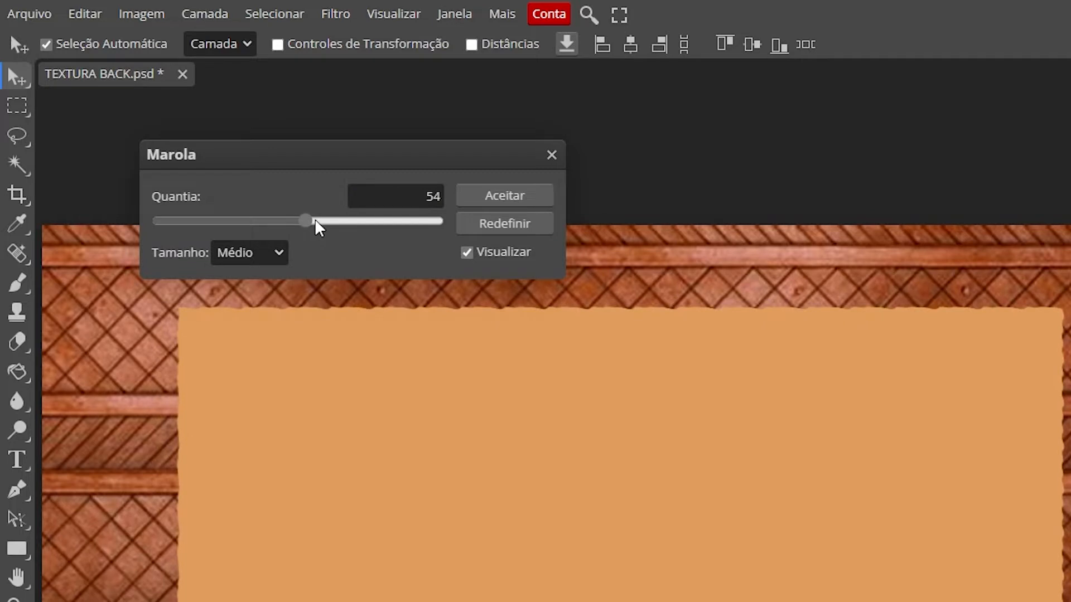
pyautogui.moveTo(314, 221); pyautogui.dragTo(286, 222)
pyautogui.click(432, 197)
pyautogui.moveTo(441, 196); pyautogui.dragTo(437, 196)
pyautogui.write('0')
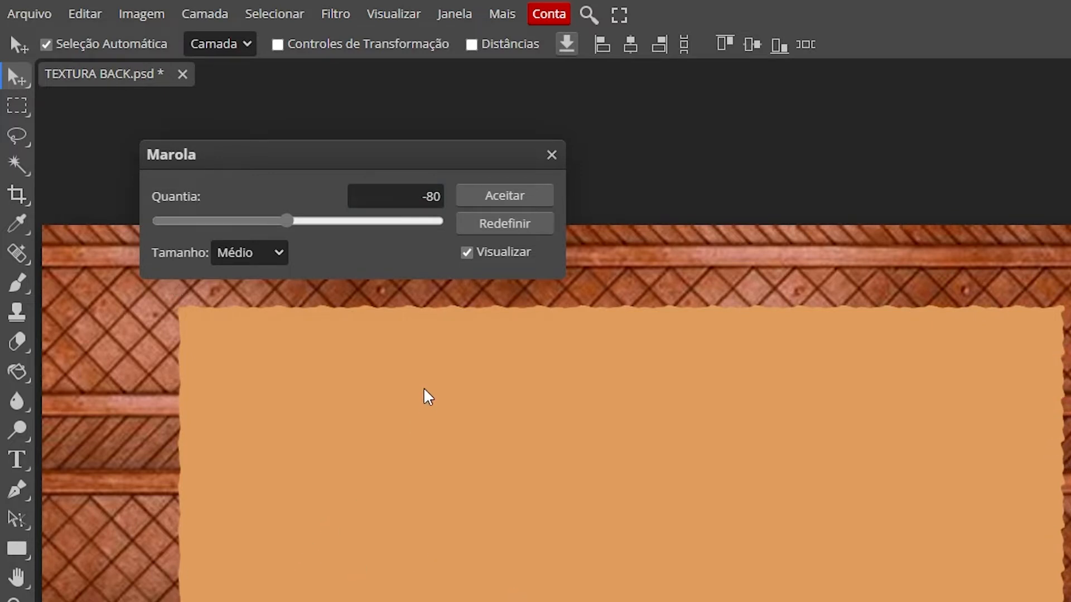
pyautogui.click(507, 195)
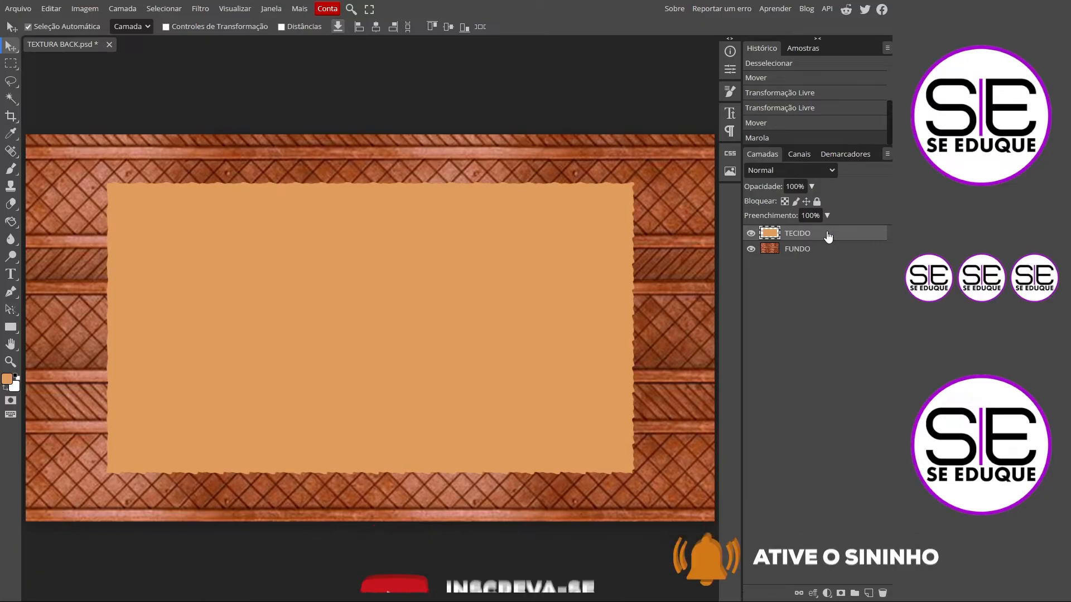
# Step: Add a Pattern Overlay effect to the TECIDO layer using the "canvas" pattern
pyautogui.doubleClick(828, 237)
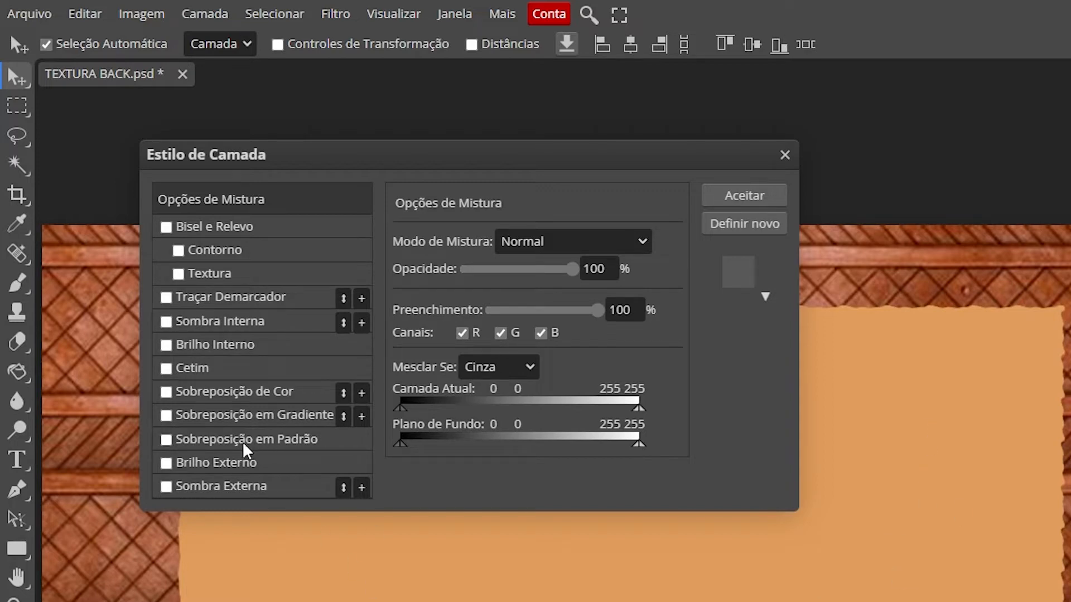
pyautogui.click(291, 441)
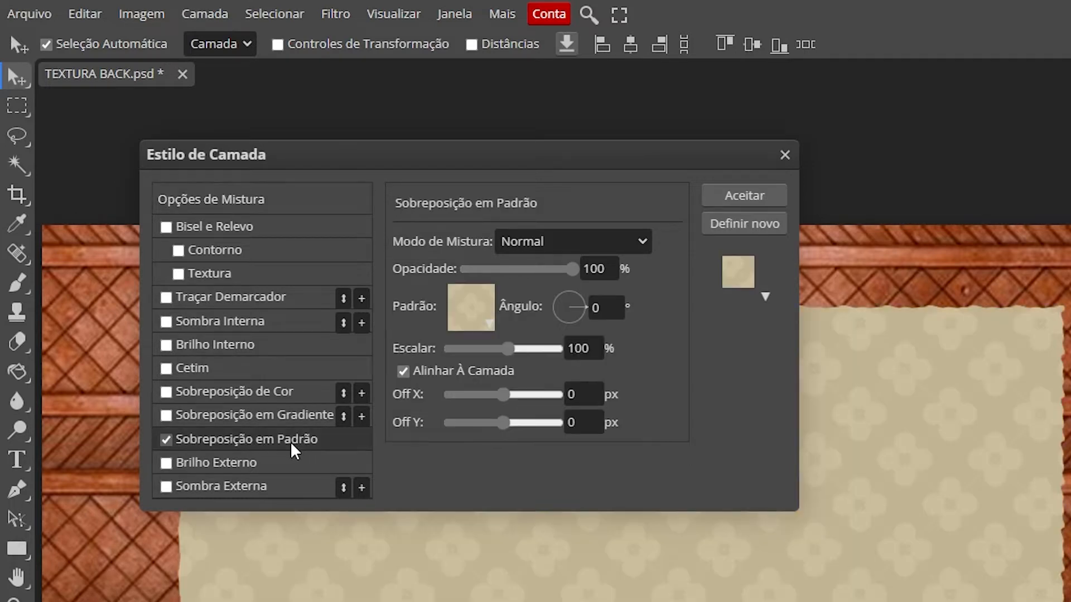
pyautogui.click(489, 327)
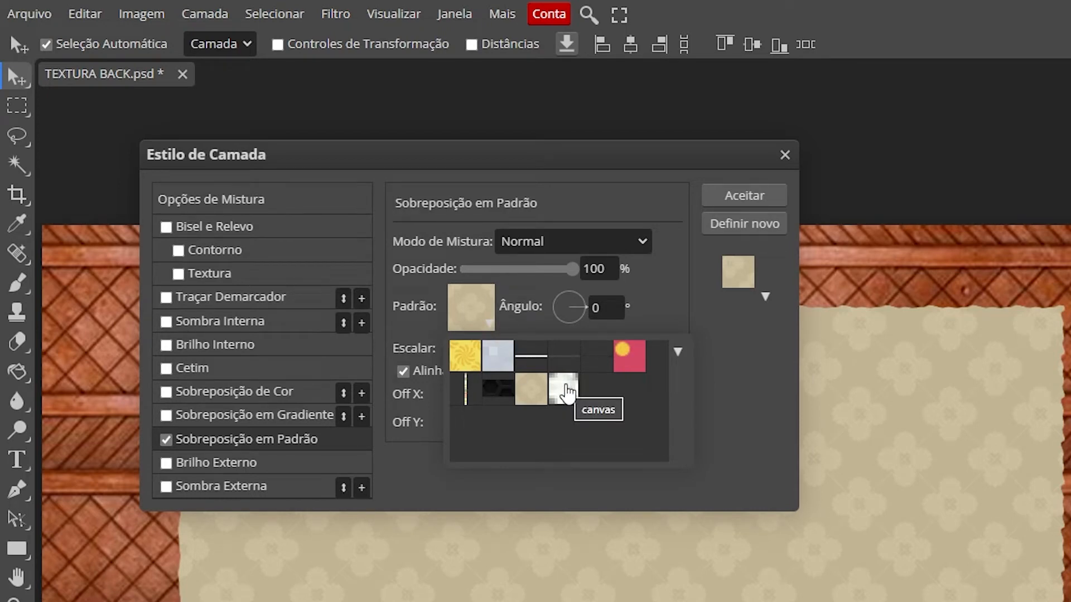
pyautogui.click(566, 392)
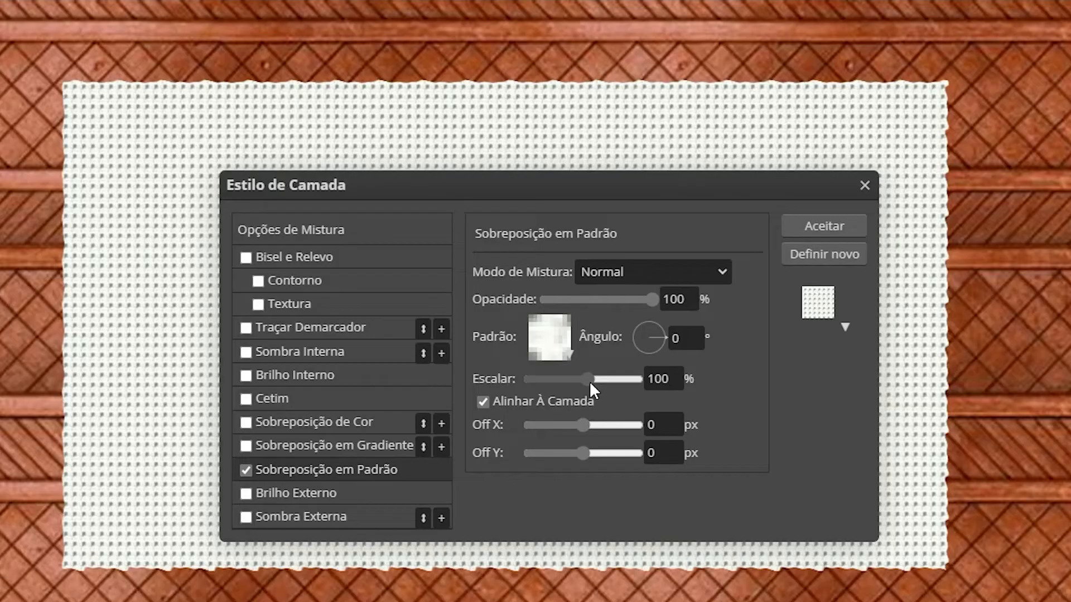
# Step: Set the pattern overlay's scale to 120% and its opacity to 85%, and apply the layer style
pyautogui.moveTo(419, 361); pyautogui.dragTo(421, 360)
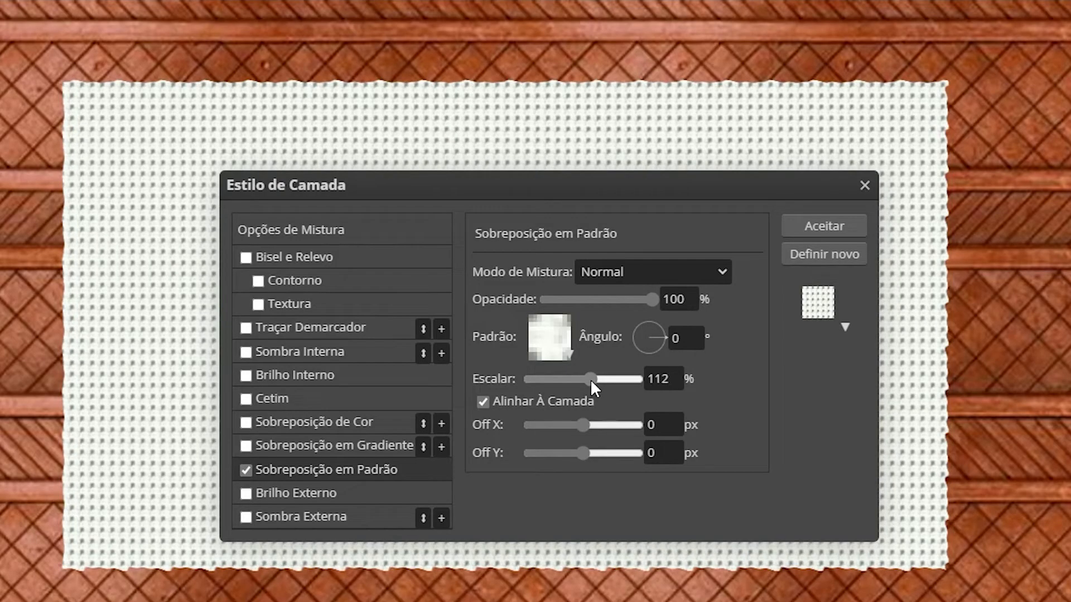
pyautogui.moveTo(591, 380); pyautogui.dragTo(593, 379)
pyautogui.moveTo(670, 379); pyautogui.dragTo(662, 379)
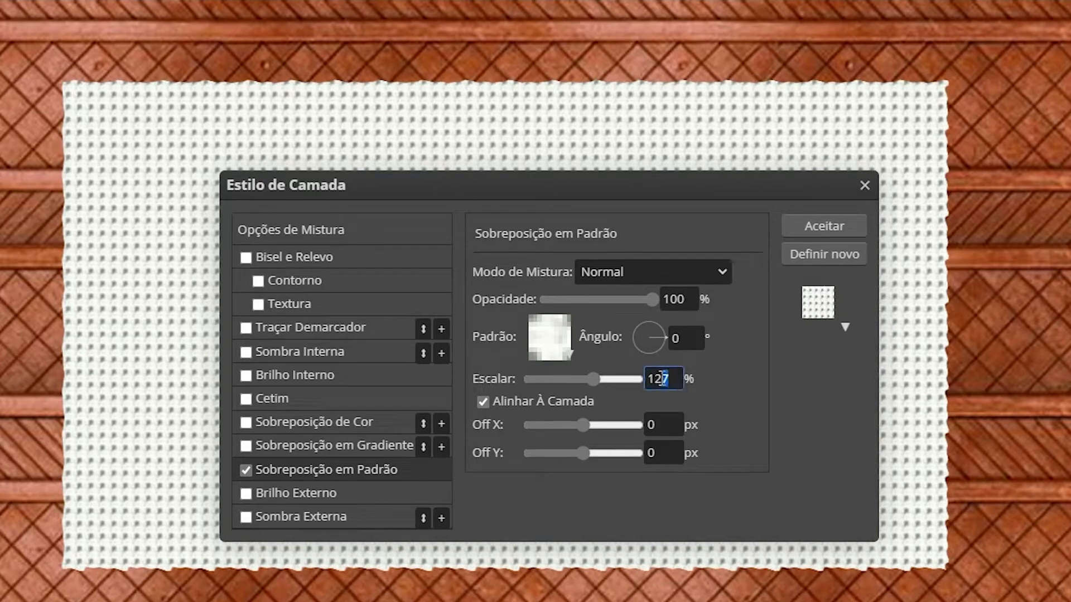
pyautogui.write('0')
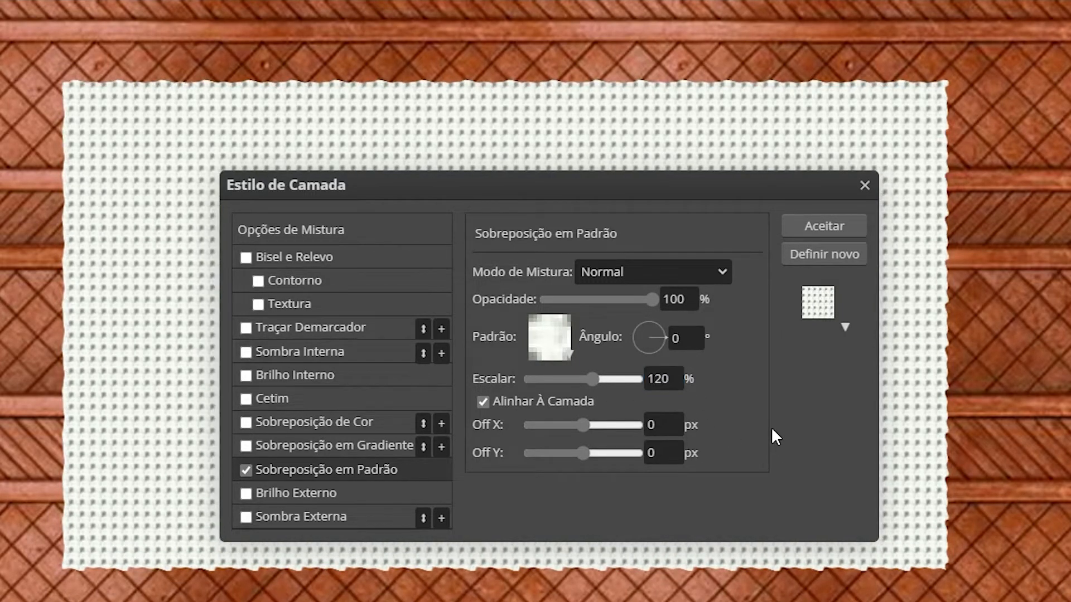
pyautogui.moveTo(660, 307); pyautogui.dragTo(637, 309)
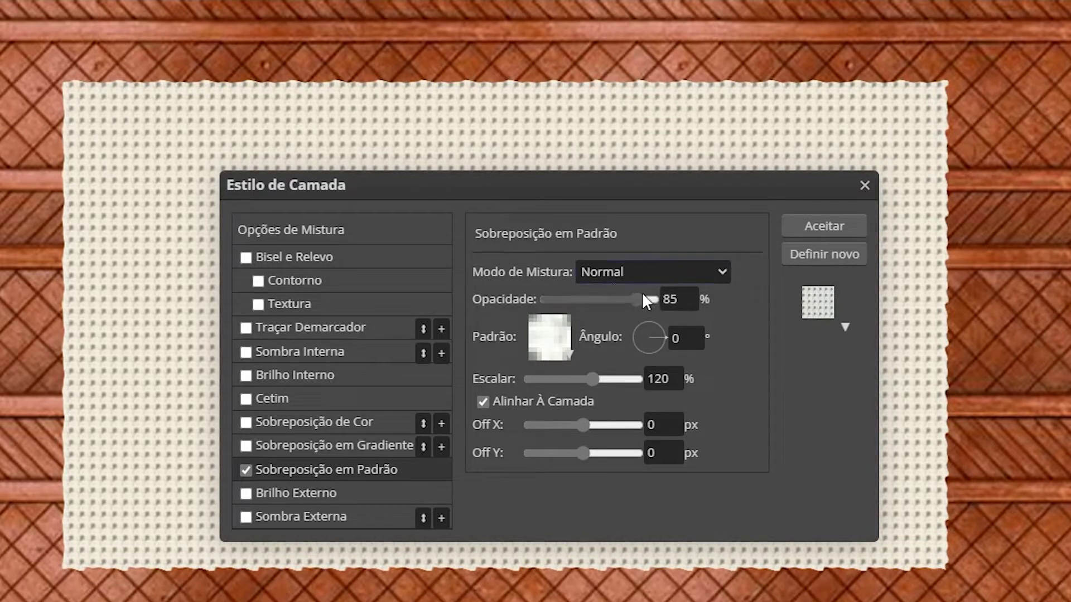
pyautogui.click(828, 223)
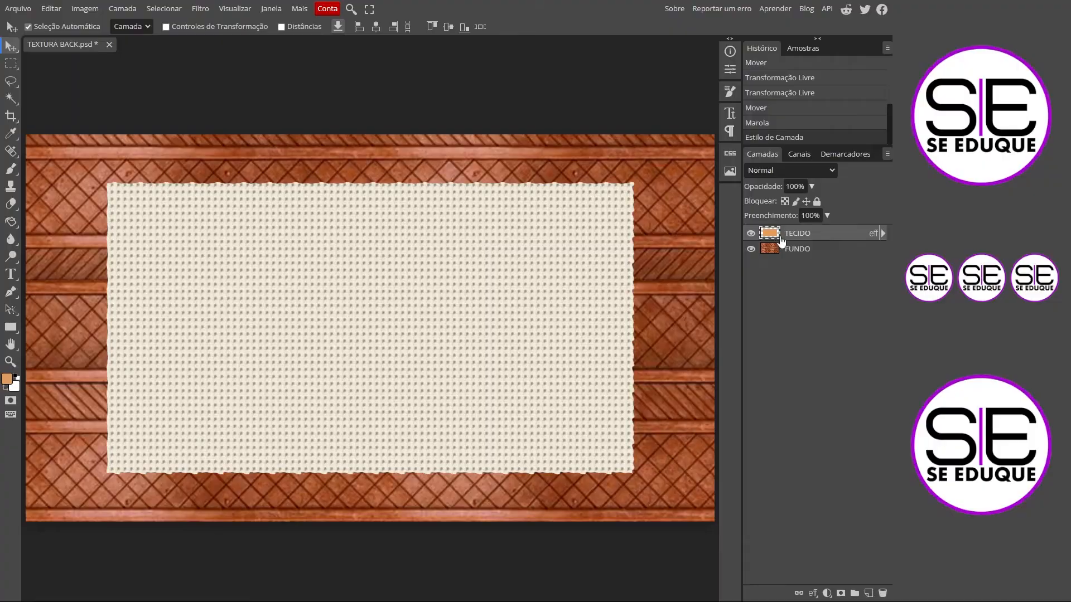
# Step: Examine the fabric with and without the FUNDO layer, the TECIDO effects and the TECIDO layer, and review the pattern overlay settings
pyautogui.click(750, 248)
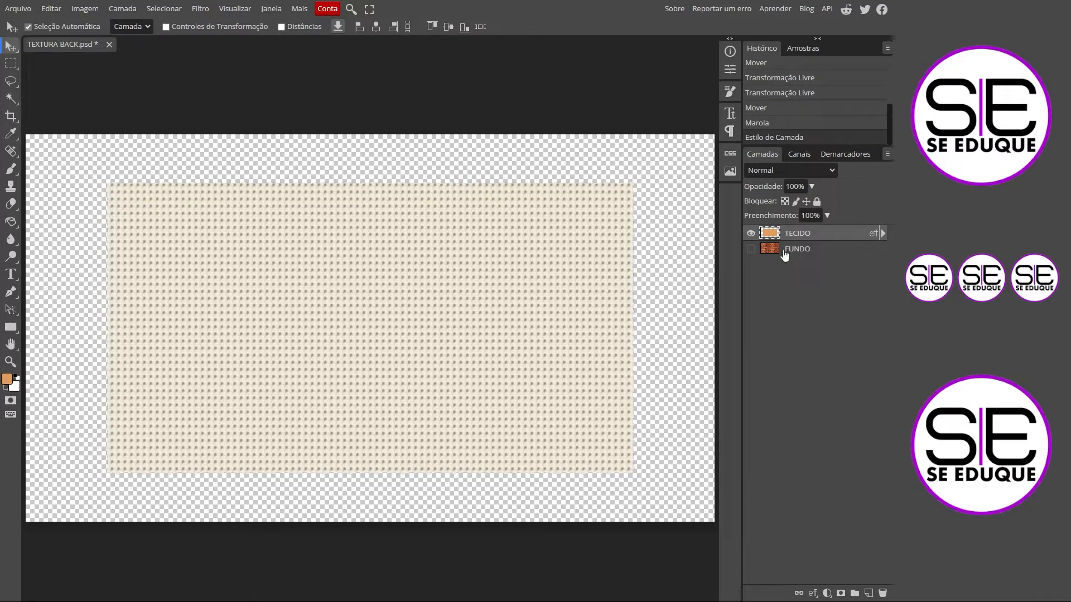
pyautogui.click(751, 249)
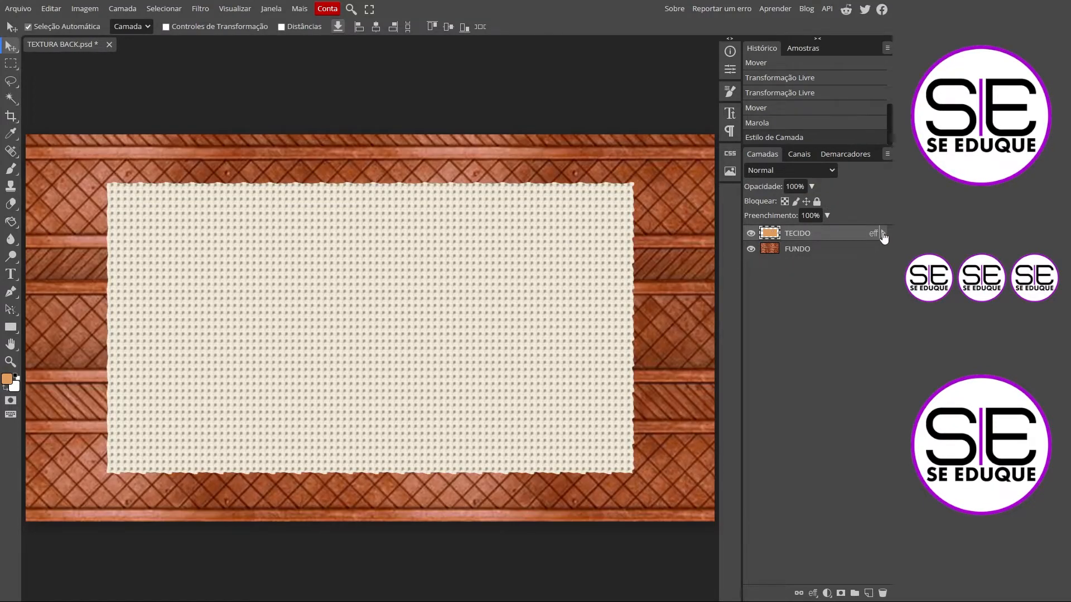
pyautogui.click(883, 233)
pyautogui.click(773, 246)
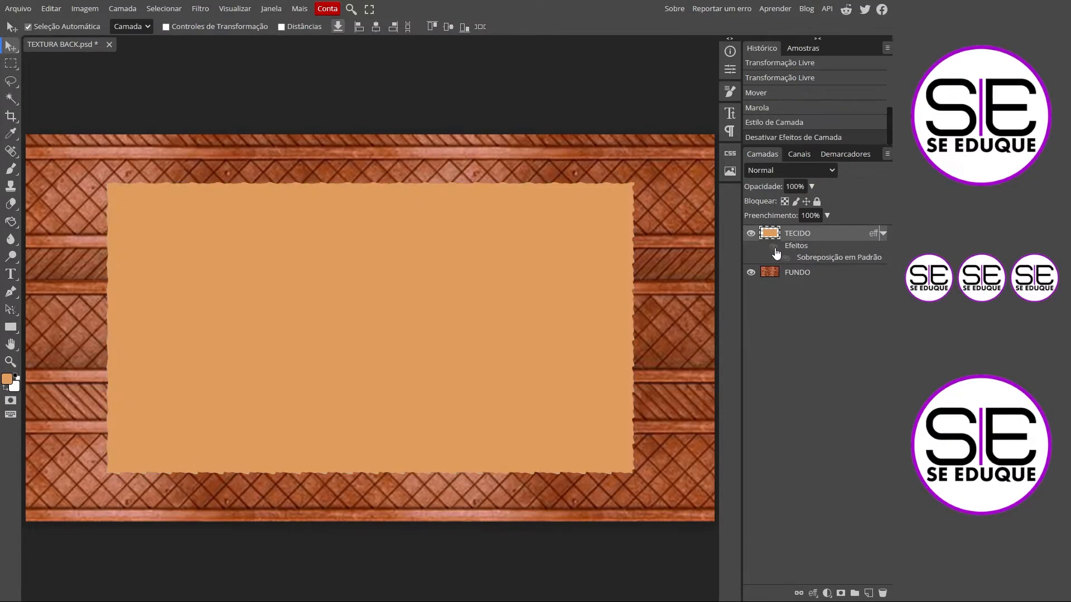
pyautogui.click(773, 246)
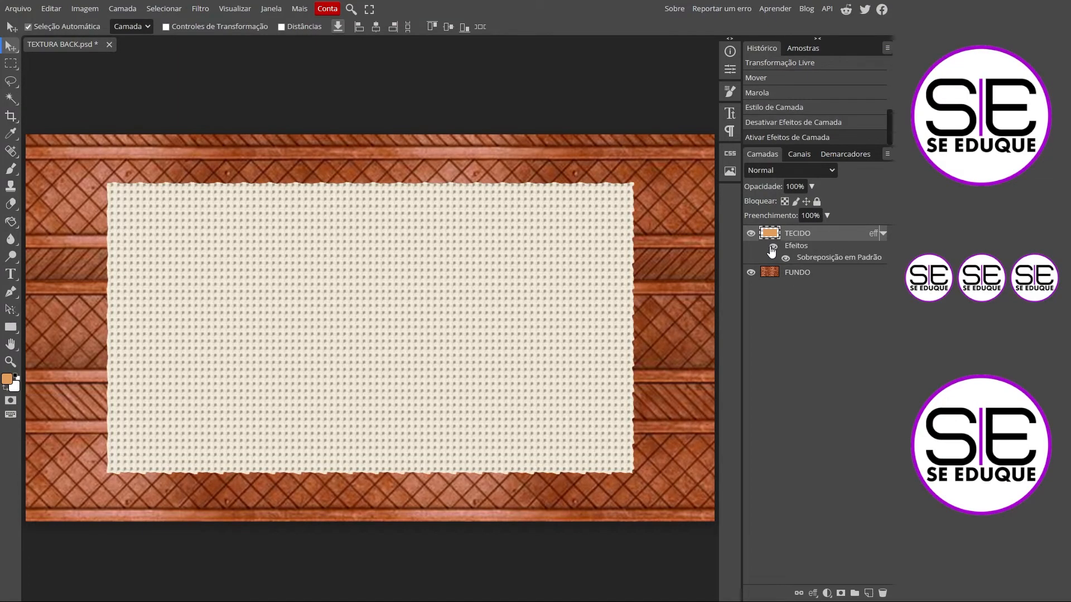
pyautogui.doubleClick(822, 258)
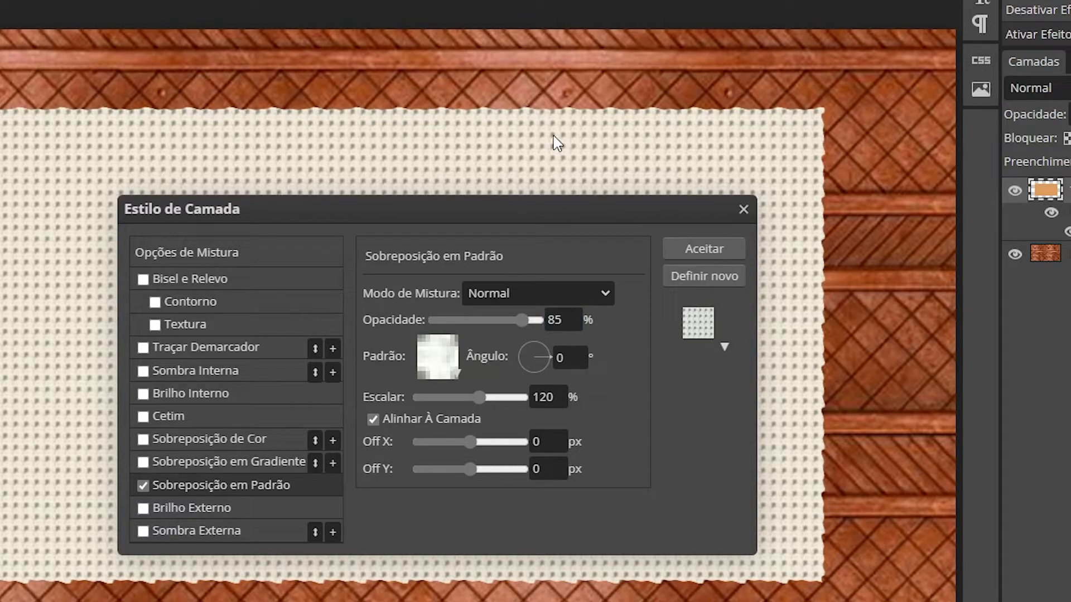
pyautogui.click(744, 209)
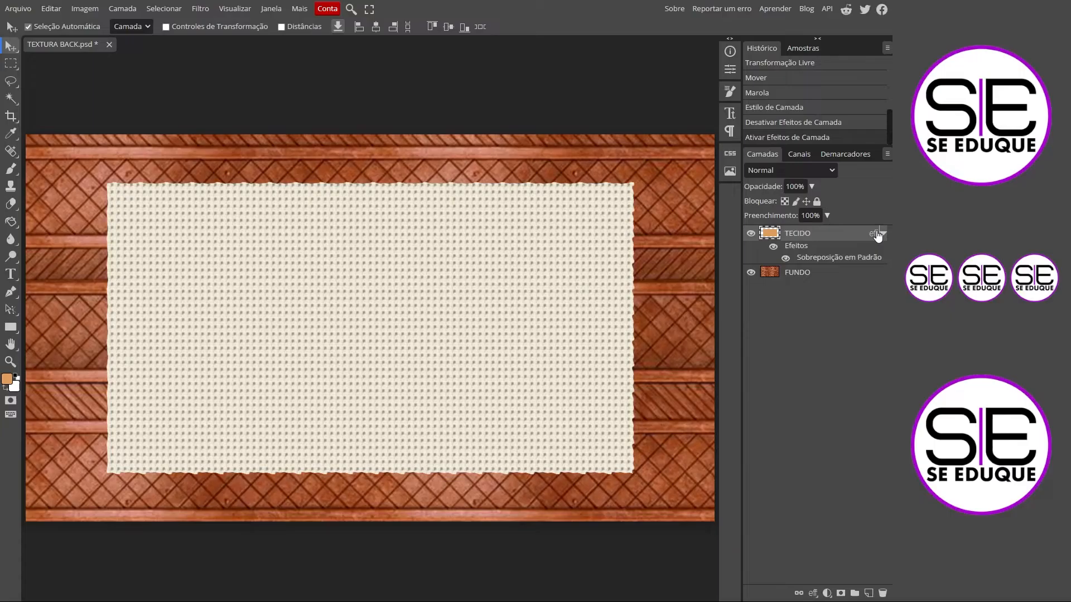
pyautogui.click(883, 234)
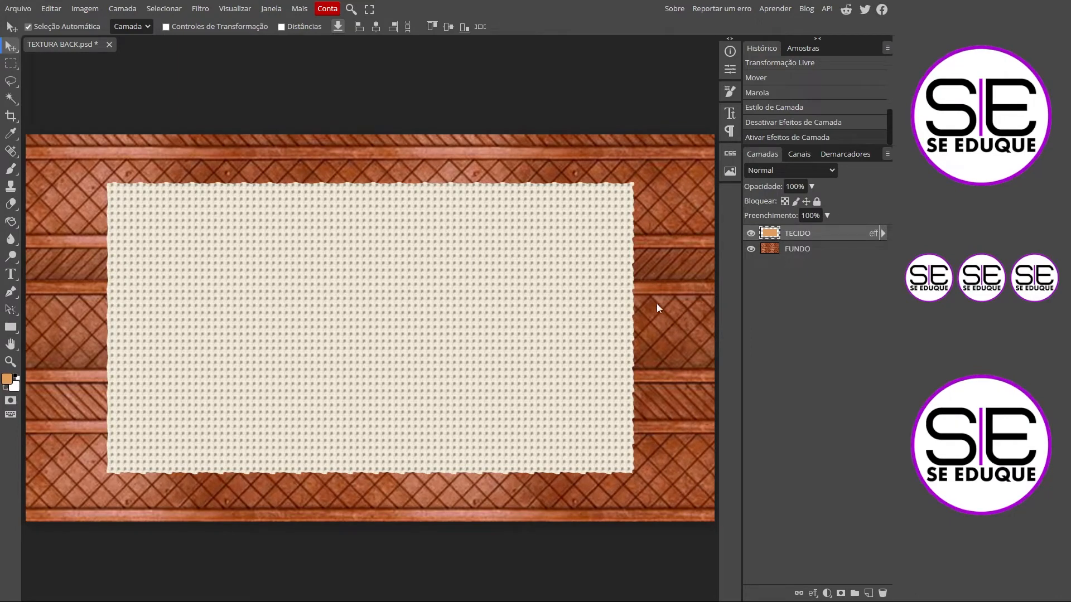
pyautogui.click(751, 233)
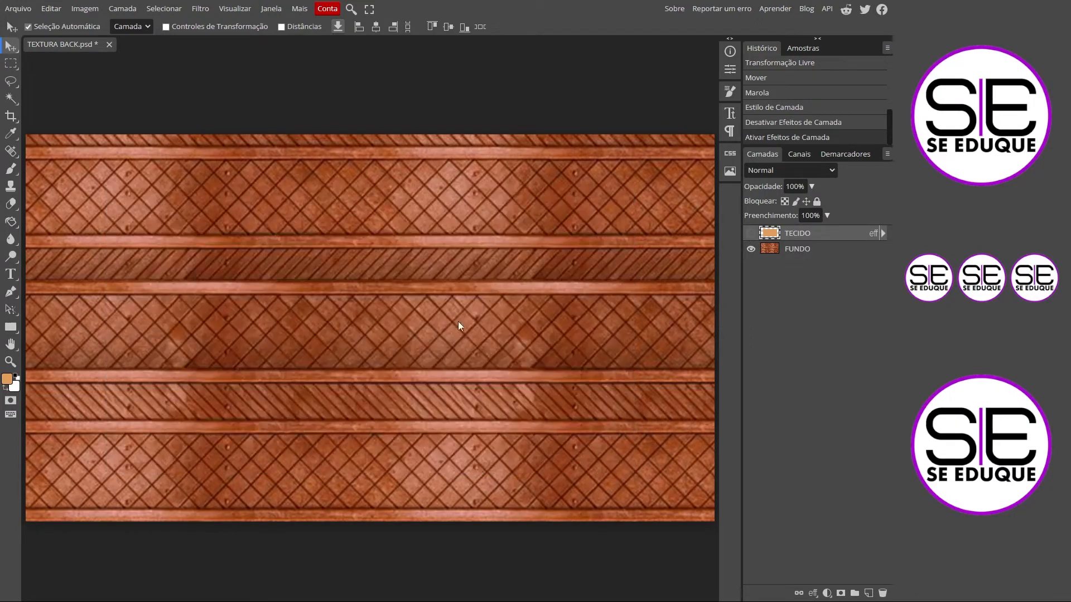
pyautogui.click(750, 233)
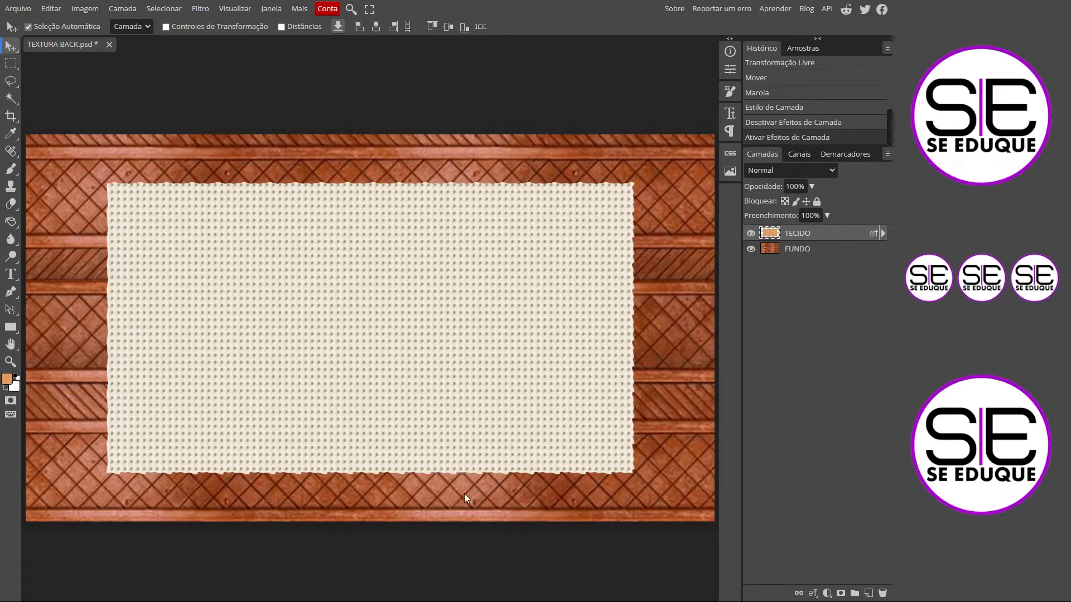
# Step: Hide the TECIDO layer and add a Levels adjustment layer directly above FUNDO
pyautogui.click(751, 233)
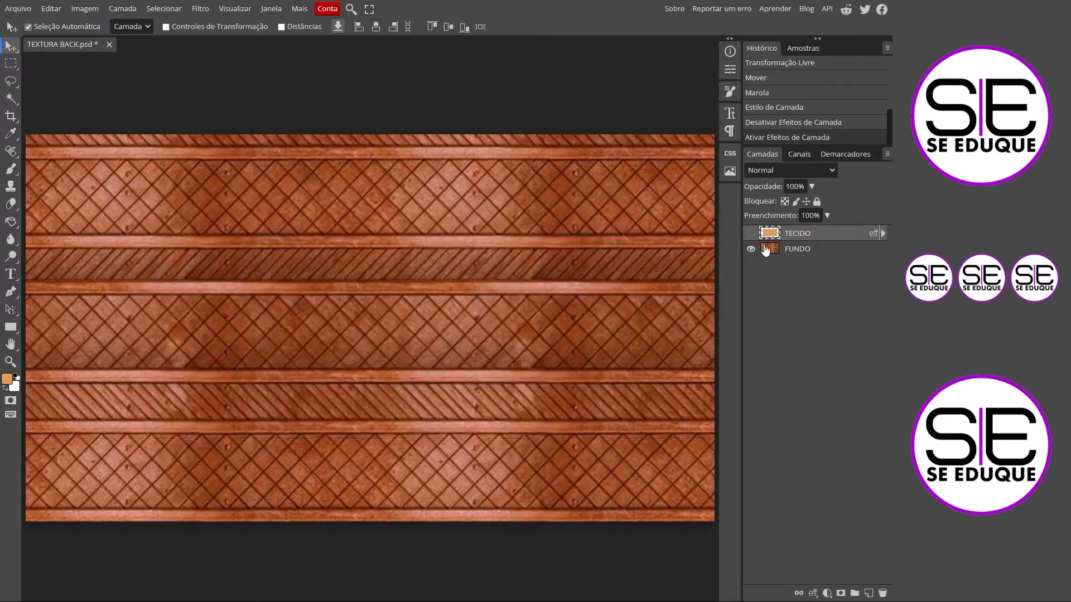
pyautogui.click(798, 251)
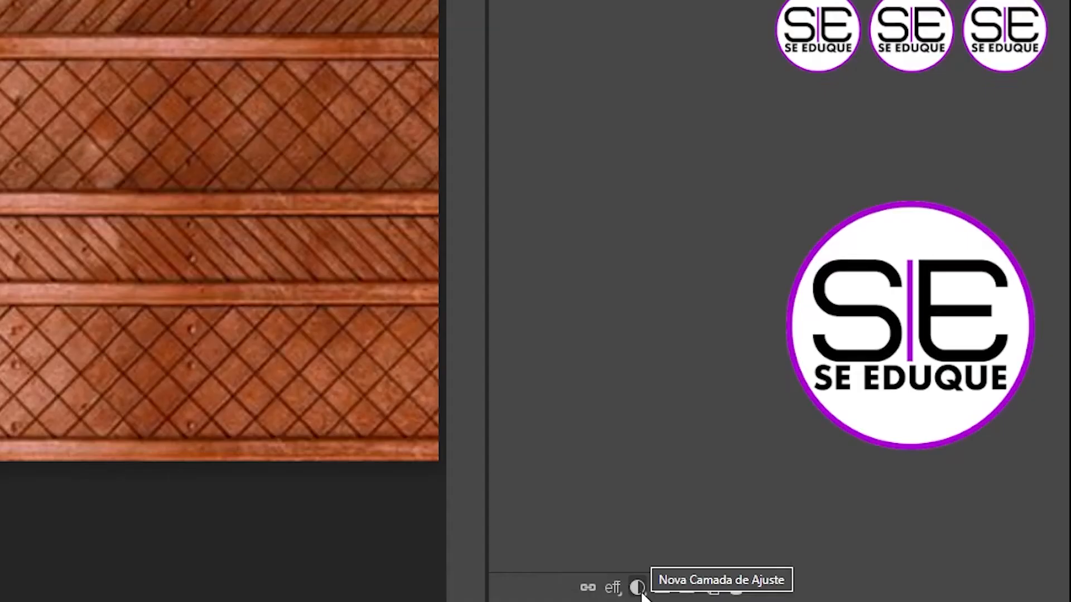
pyautogui.click(639, 590)
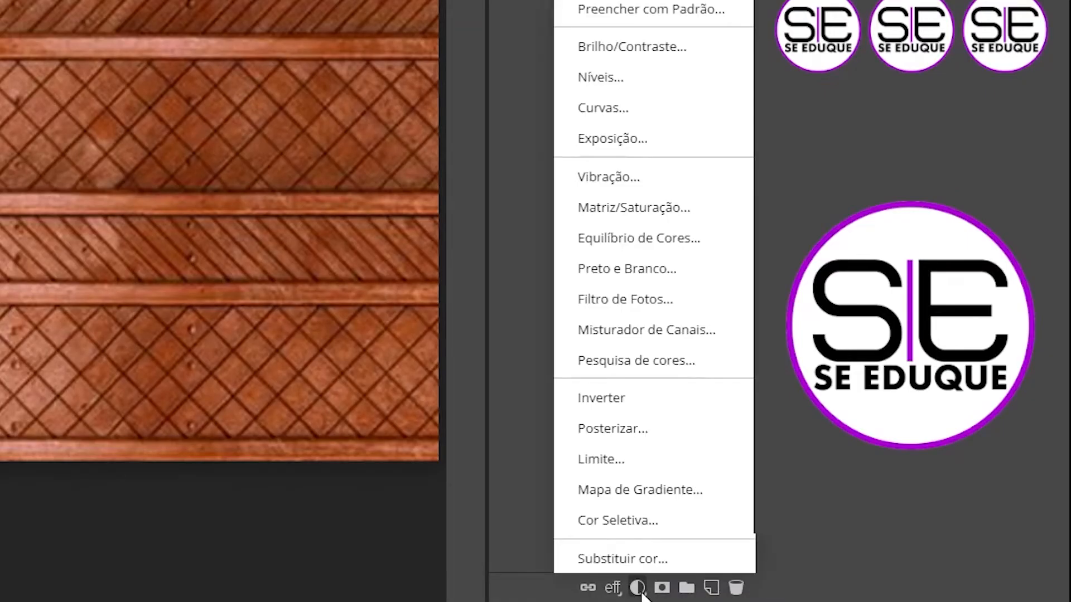
pyautogui.click(615, 76)
# Step: Set the Levels input values to black 36, midtone 0.59 and white 219 to deepen the wood's contrast
pyautogui.moveTo(560, 185); pyautogui.dragTo(574, 185)
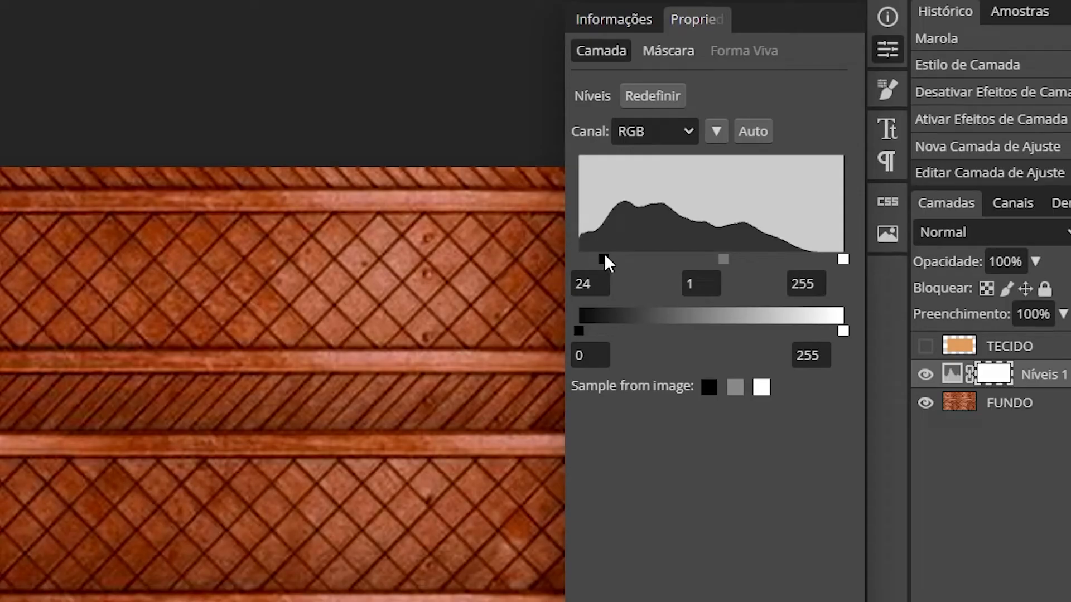
pyautogui.moveTo(605, 255)
pyautogui.mouseDown()
pyautogui.moveTo(577, 258)
pyautogui.moveTo(613, 255)
pyautogui.mouseUp()
pyautogui.moveTo(841, 259); pyautogui.dragTo(806, 255)
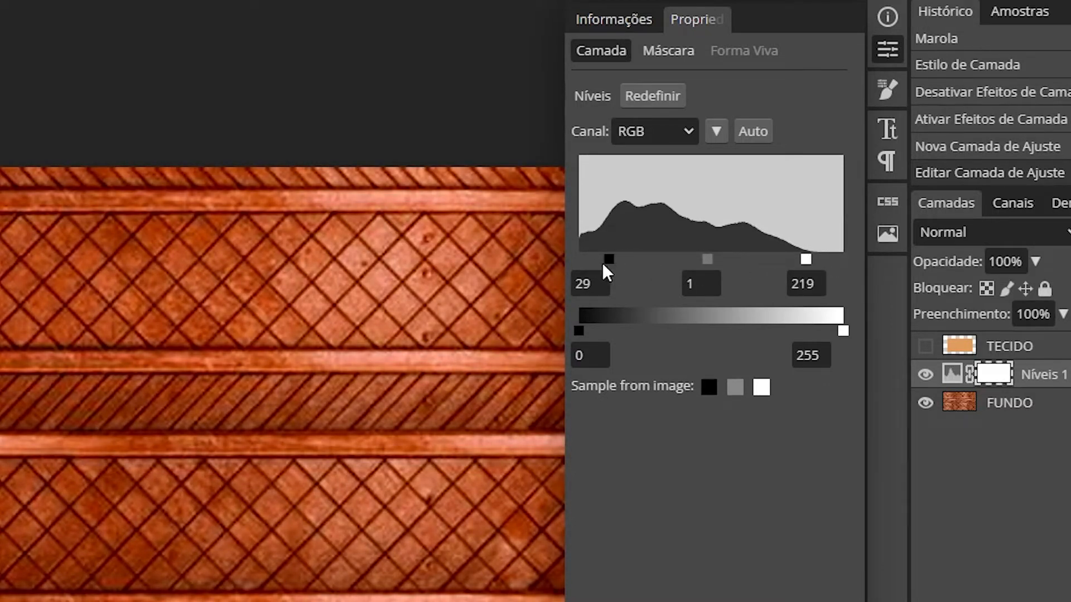
pyautogui.moveTo(612, 262); pyautogui.dragTo(616, 260)
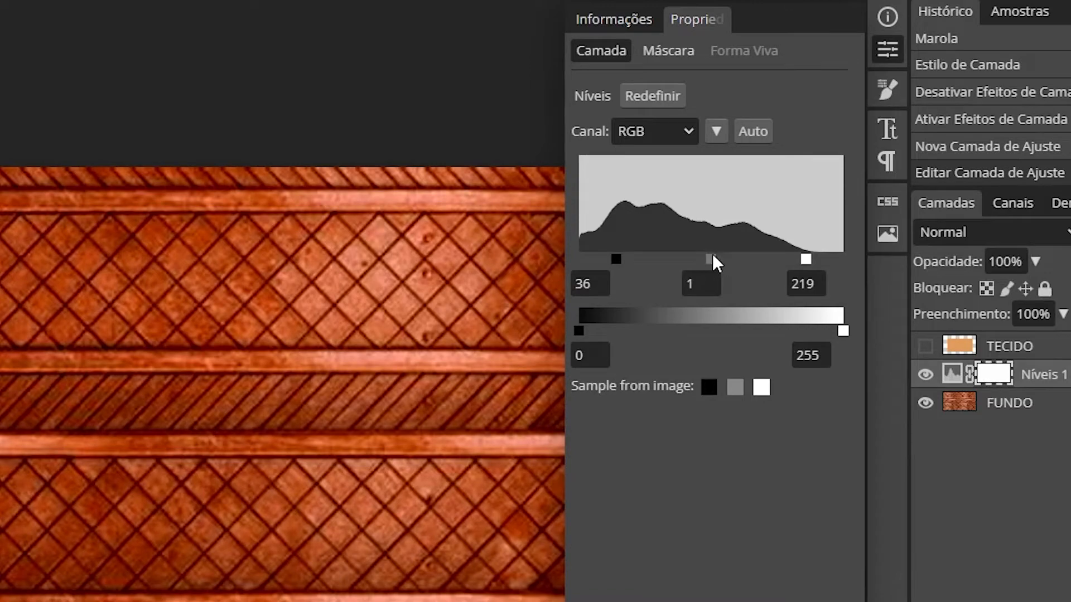
pyautogui.moveTo(710, 257); pyautogui.dragTo(734, 254)
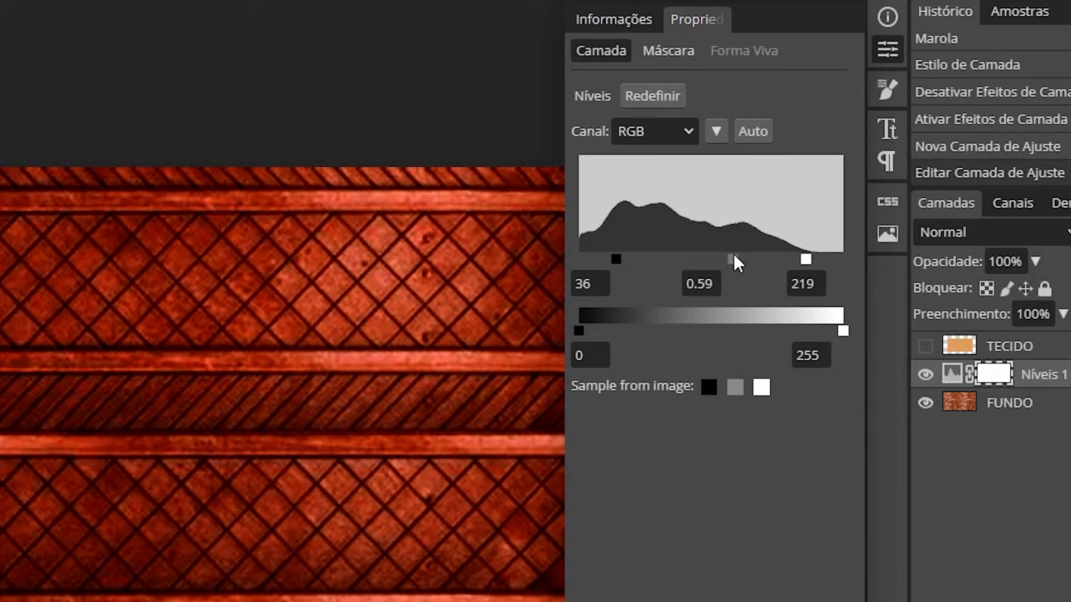
# Step: Compare the wood with and without the Levels adjustment, keep it enabled, and show the TECIDO layer again
pyautogui.click(925, 374)
pyautogui.click(925, 375)
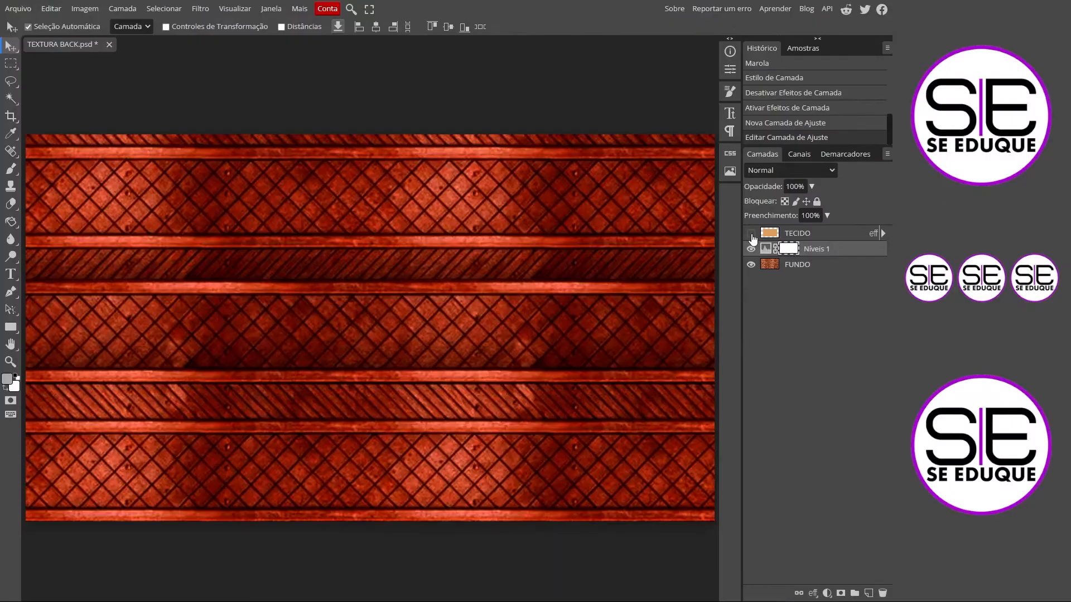
pyautogui.click(926, 348)
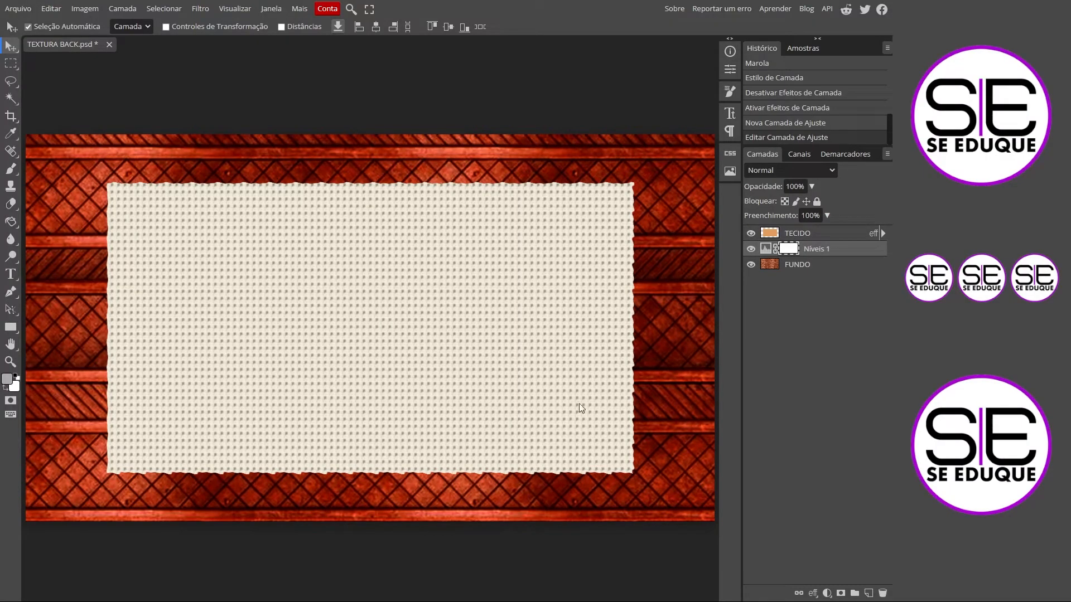
# Step: Create a new empty layer directly above the TECIDO layer
pyautogui.click(789, 235)
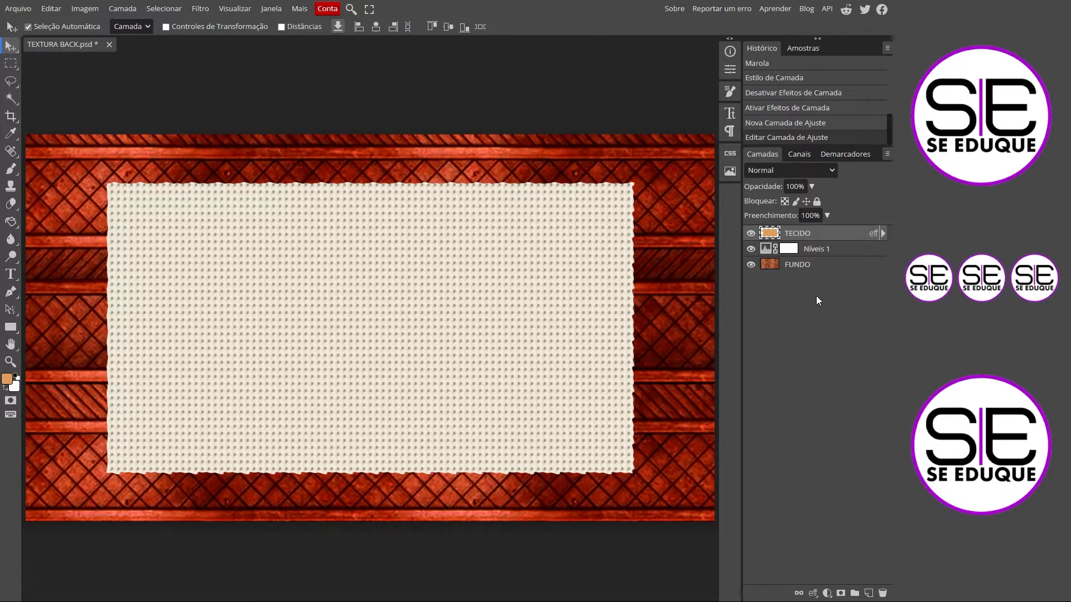
pyautogui.click(869, 594)
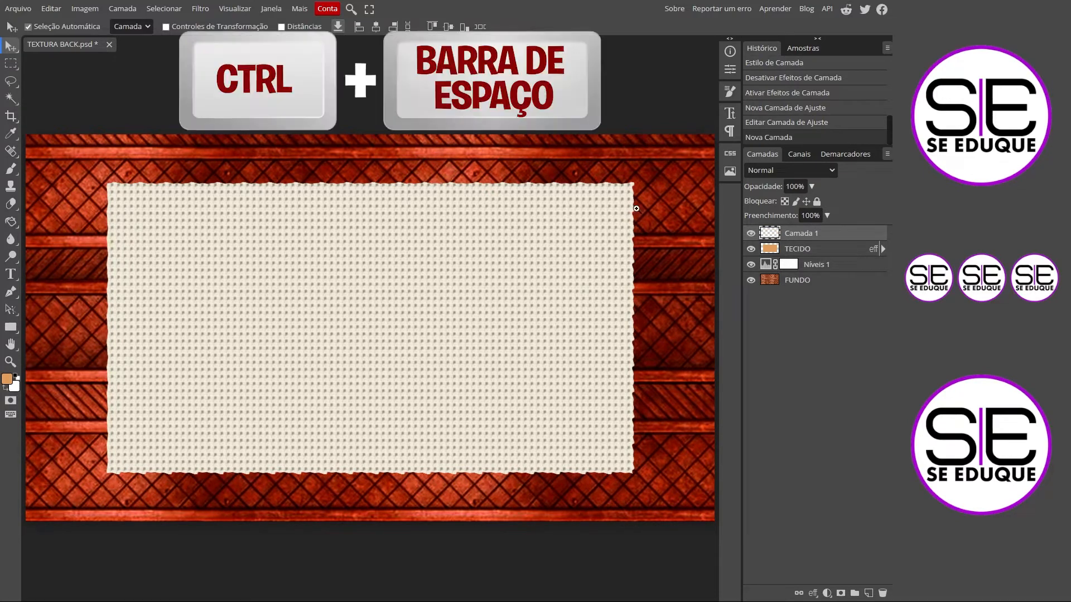
# Step: Rename the new empty layer above TECIDO as FIAPOS DIR
pyautogui.hotkey('ctrl', 'space')
pyautogui.moveTo(640, 199); pyautogui.dragTo(586, 292)
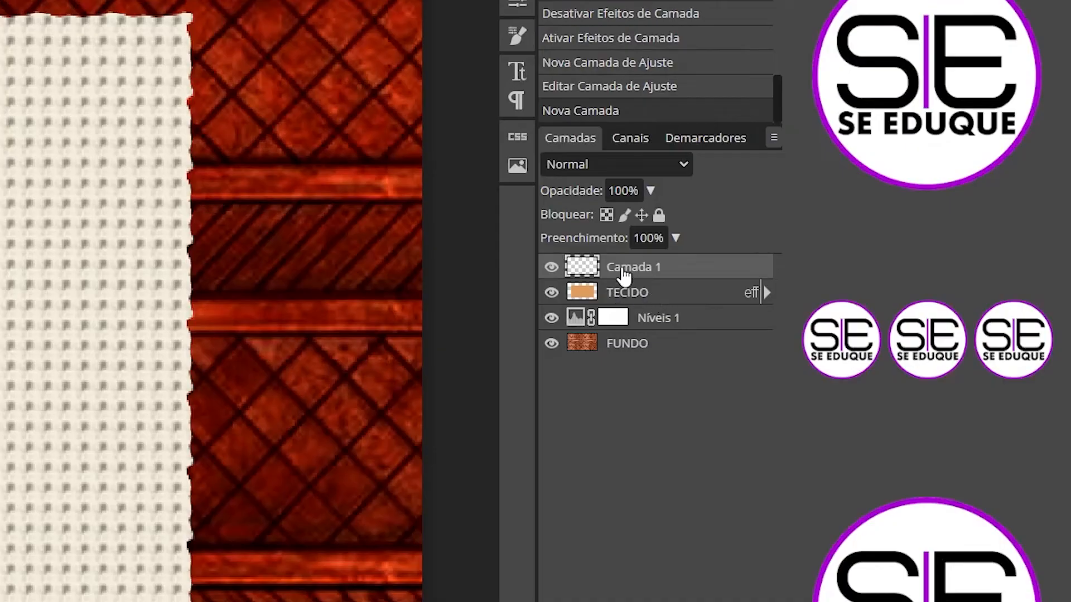
pyautogui.doubleClick(626, 277)
pyautogui.write('FIAPOS')
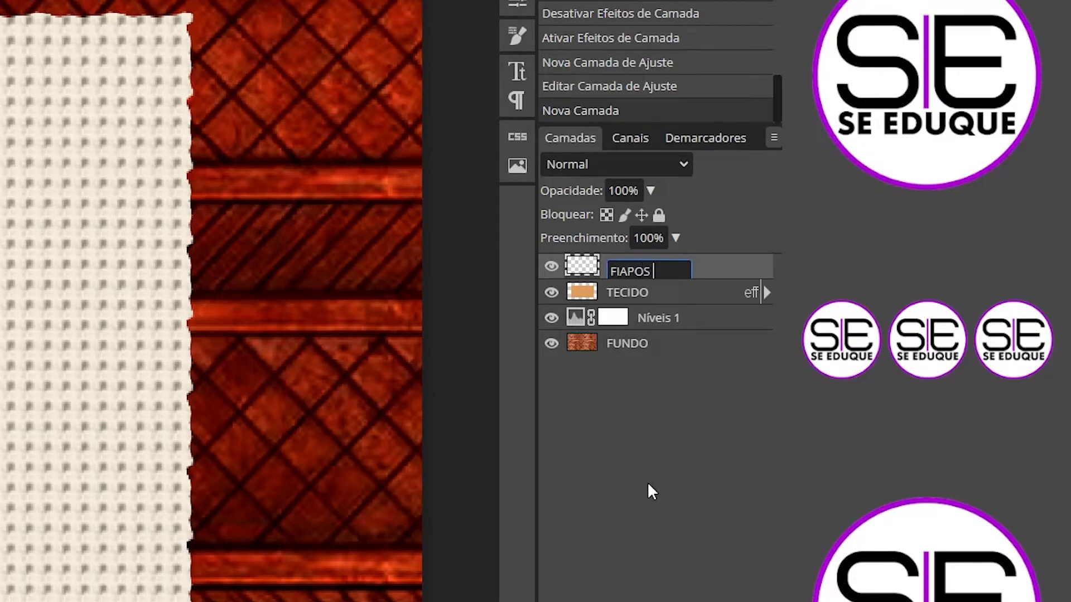
pyautogui.write(' DIR')
pyautogui.press('Return')
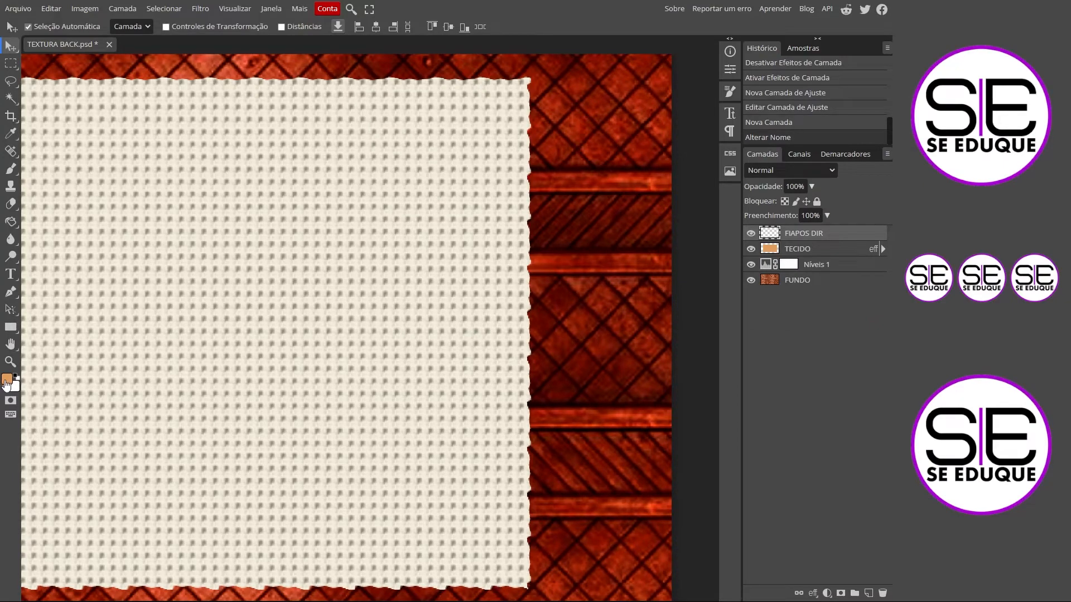
# Step: Set the foreground colour to the light beige ddd8cd to match the fabric
pyautogui.click(7, 381)
pyautogui.moveTo(199, 172); pyautogui.dragTo(119, 137)
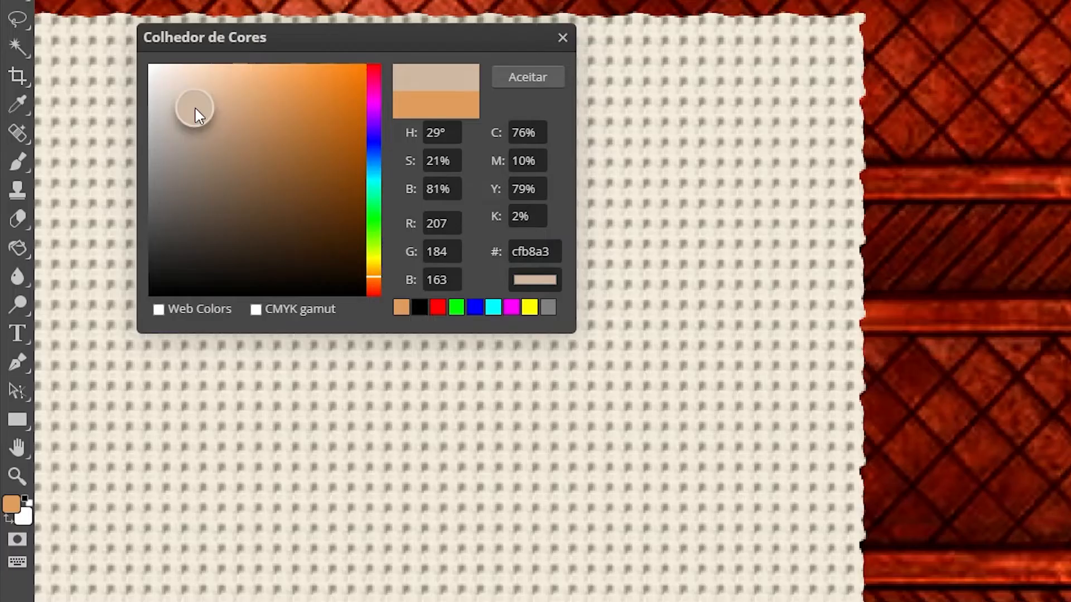
pyautogui.moveTo(199, 116); pyautogui.dragTo(163, 96)
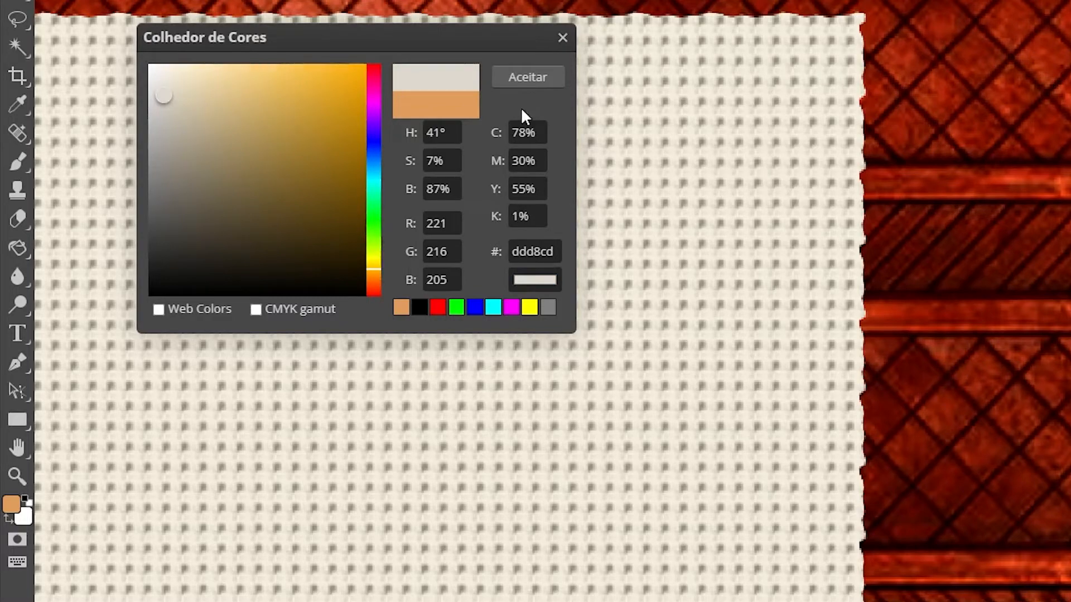
pyautogui.click(528, 77)
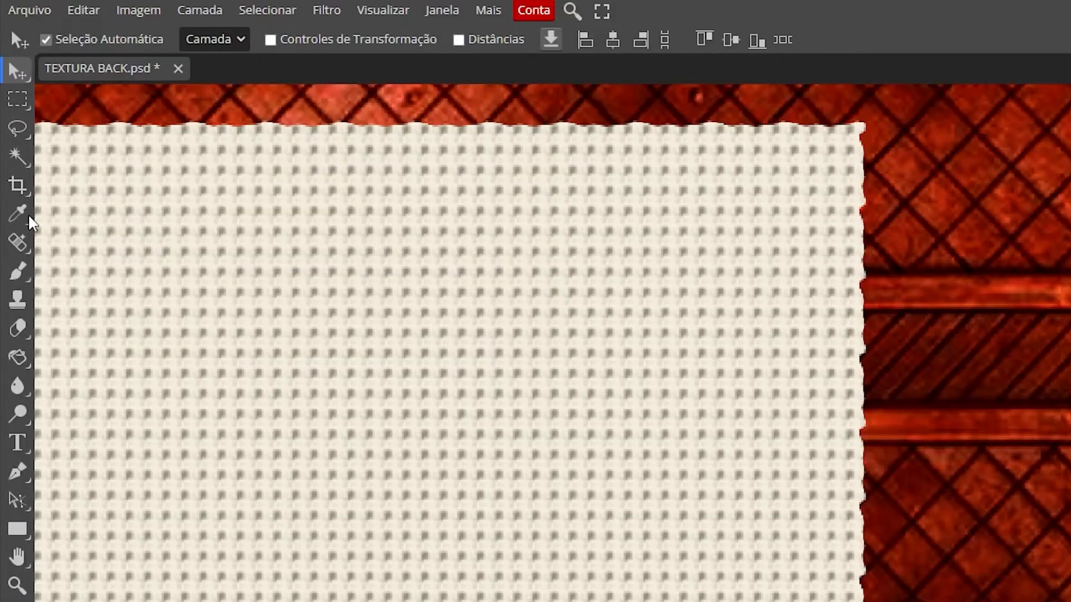
# Step: Activate the Brush tool and choose the preset tip shaped like a row of short slanted threads
pyautogui.click(19, 273)
pyautogui.click(68, 43)
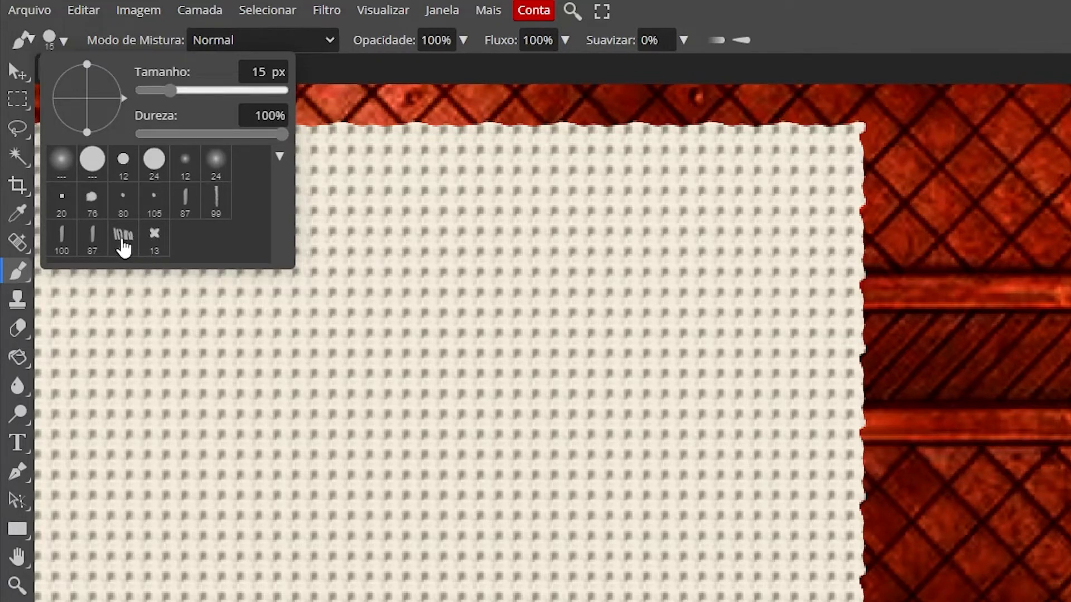
pyautogui.click(123, 246)
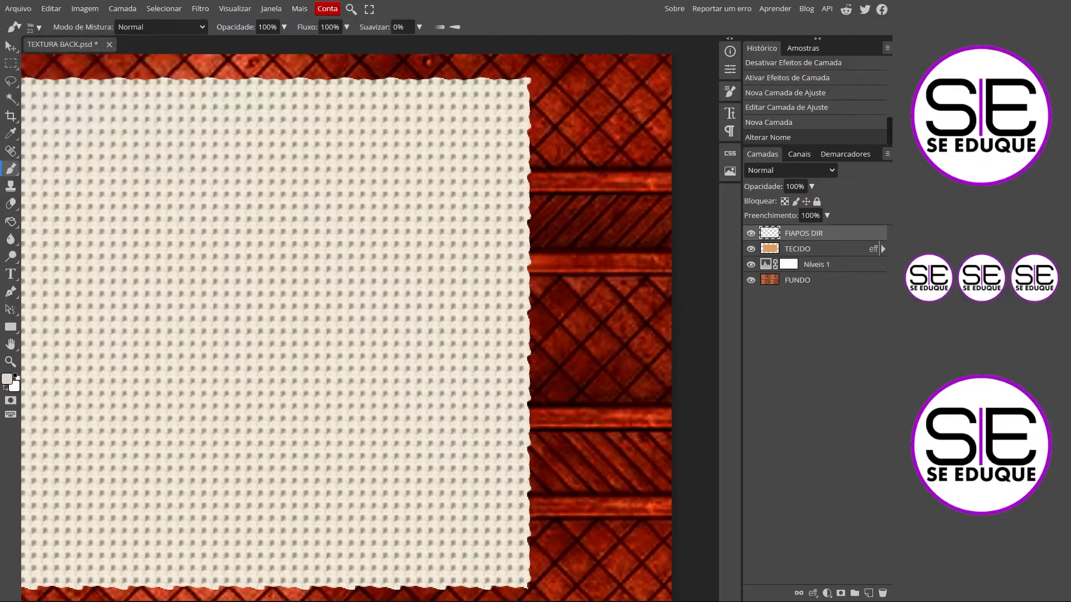
# Step: Test the thread brush with three short strokes on the wood beside the fabric and undo them
pyautogui.moveTo(861, 211); pyautogui.dragTo(949, 217)
pyautogui.moveTo(560, 107); pyautogui.dragTo(618, 108)
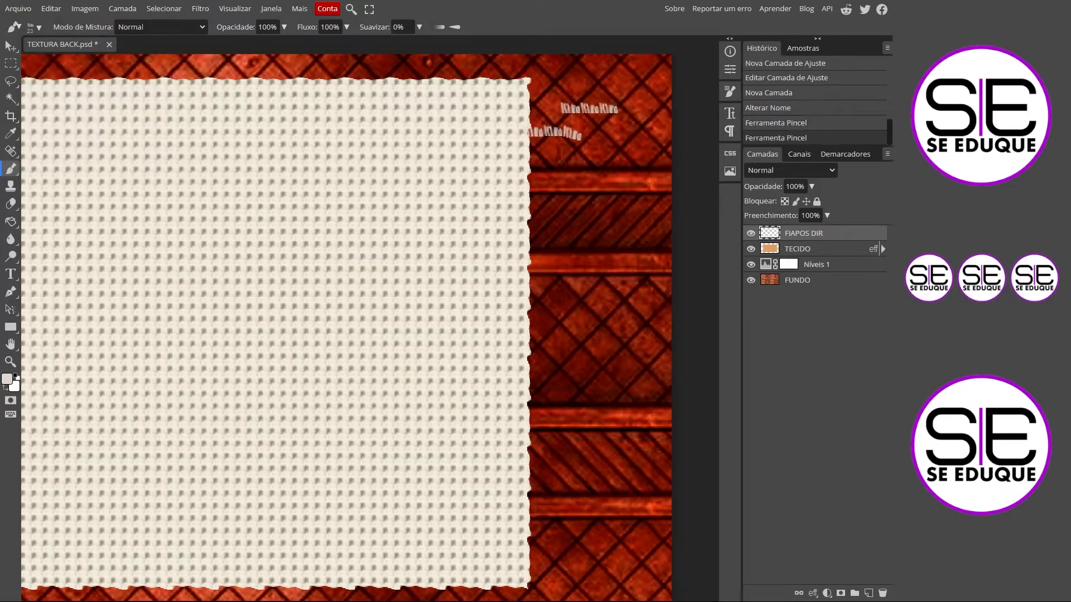
pyautogui.moveTo(557, 163); pyautogui.dragTo(616, 163)
pyautogui.hotkey('ctrl', 'z')
pyautogui.hotkey('ctrl', 'z')
pyautogui.hotkey('ctrl', 'z')
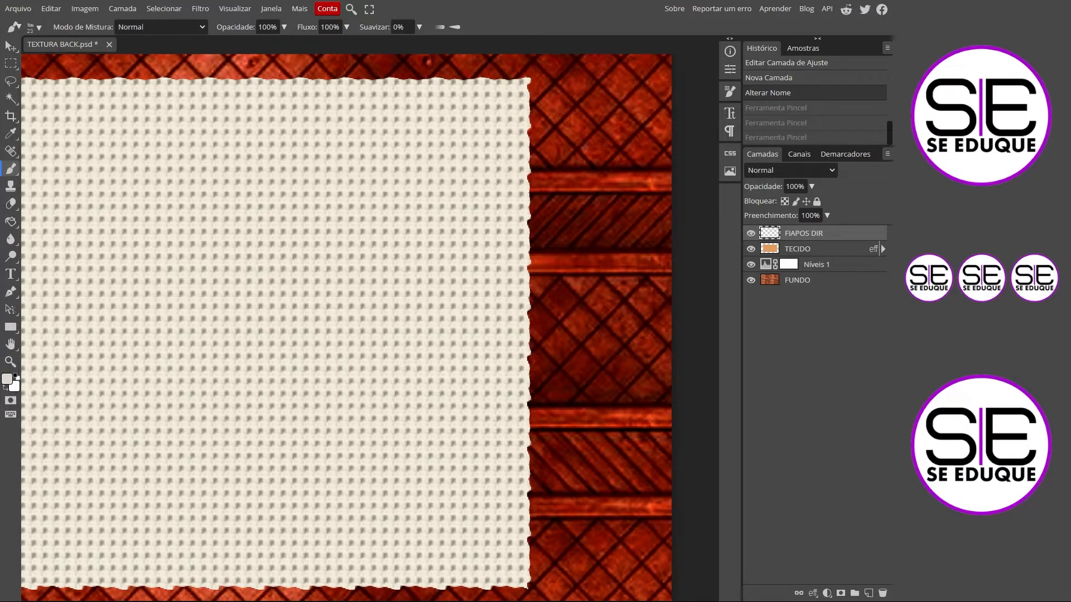
# Step: Try the thread brush at 40 px with one stroke on the wood and undo the stroke
pyautogui.rightClick(560, 140)
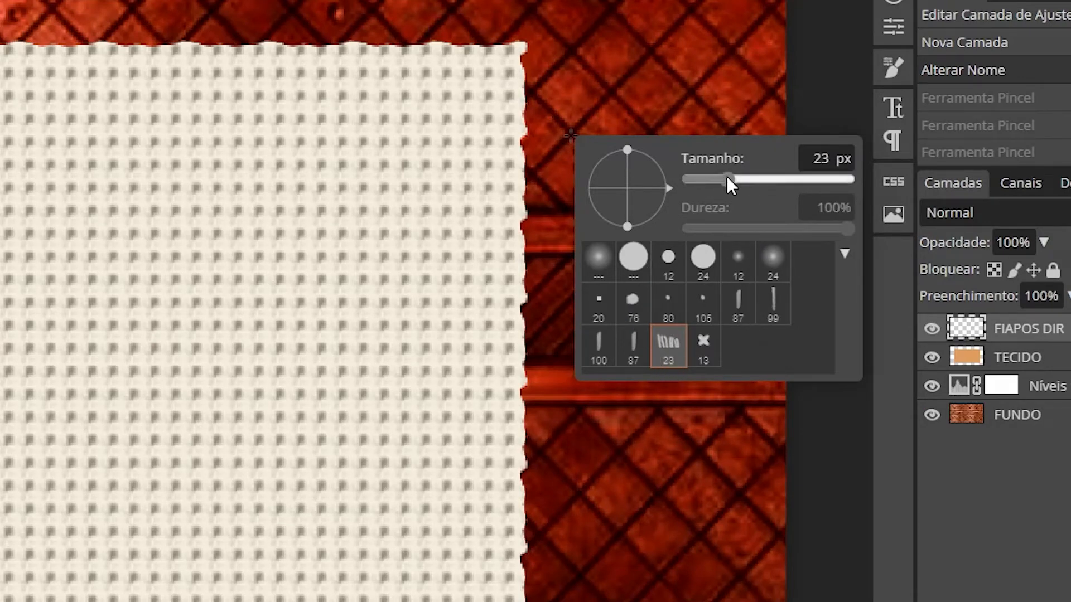
pyautogui.moveTo(727, 176); pyautogui.dragTo(736, 176)
pyautogui.moveTo(577, 74); pyautogui.dragTo(763, 85)
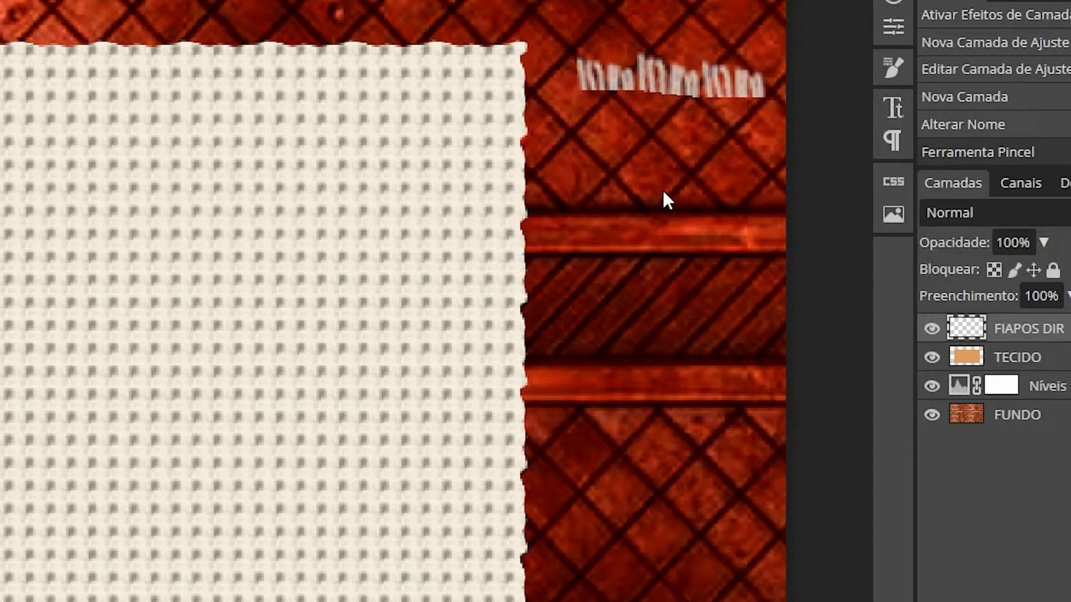
pyautogui.hotkey('ctrl', 'z')
# Step: Set the thread brush size to 50 px, test it with a stroke at the fabric's upper-right corner and undo the stroke
pyautogui.rightClick(640, 168)
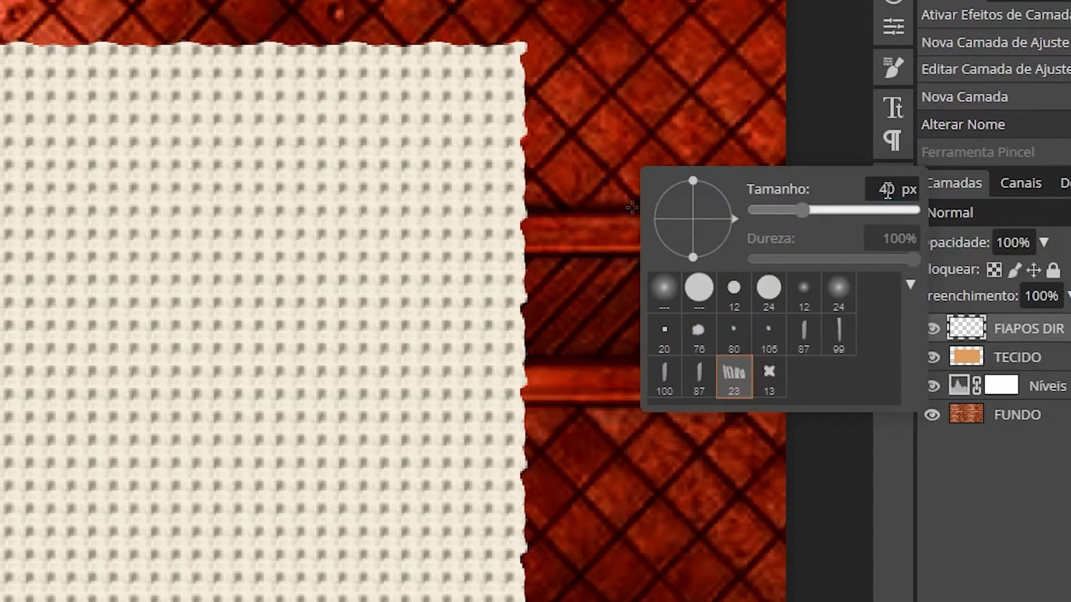
pyautogui.doubleClick(885, 188)
pyautogui.write('50')
pyautogui.press('Return')
pyautogui.moveTo(511, 73); pyautogui.dragTo(655, 75)
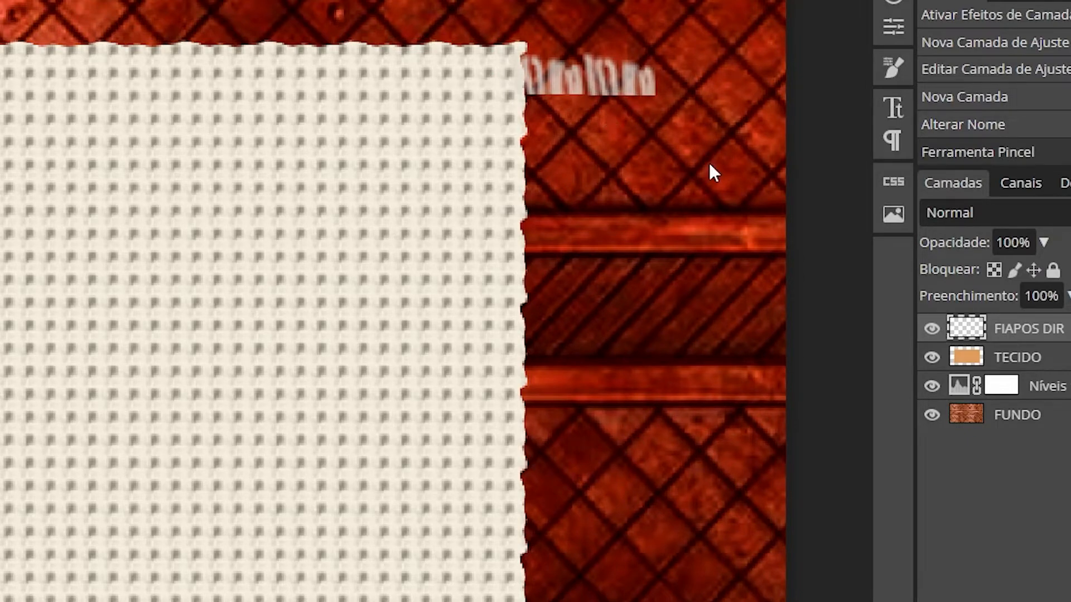
pyautogui.hotkey('ctrl', 'z')
# Step: Rotate the brush tip a quarter turn so its threads lie horizontally, test it on the wood and undo the mark
pyautogui.rightClick(617, 136)
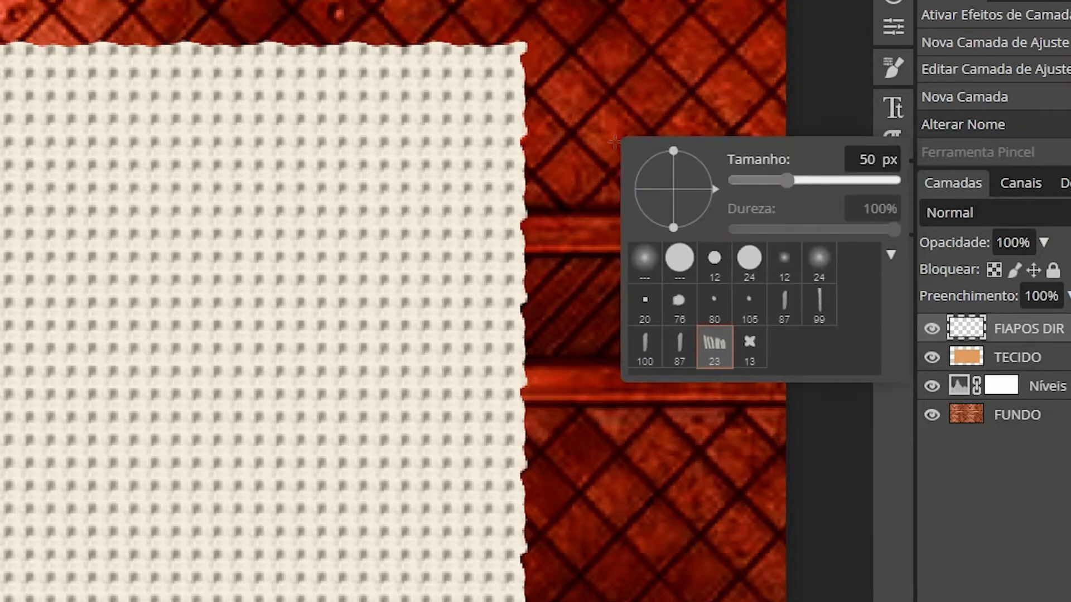
pyautogui.moveTo(715, 189); pyautogui.dragTo(676, 258)
pyautogui.click(595, 66)
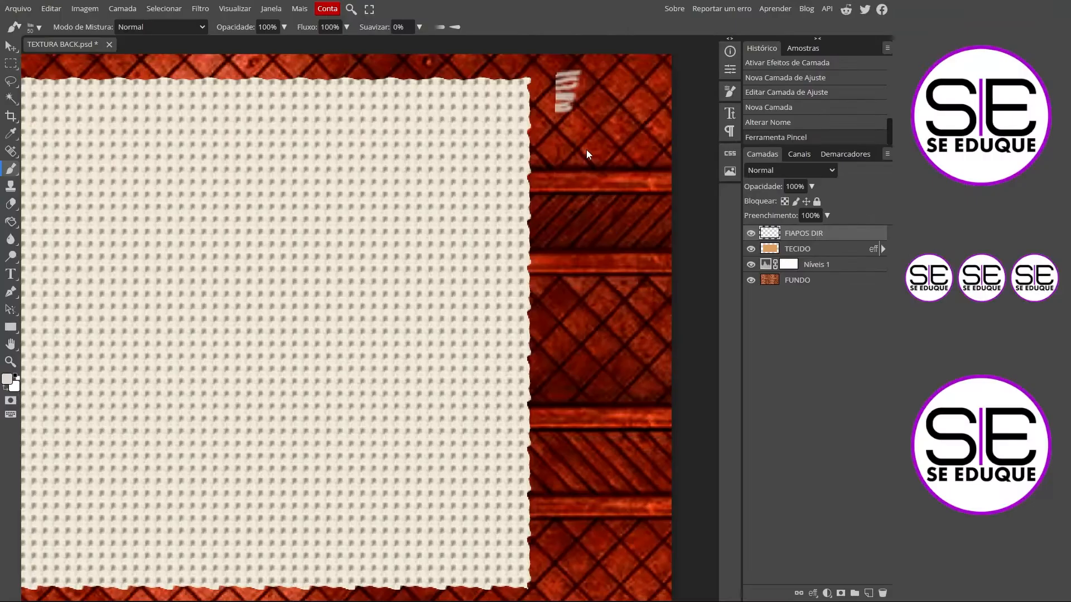
pyautogui.hotkey('ctrl', 'z')
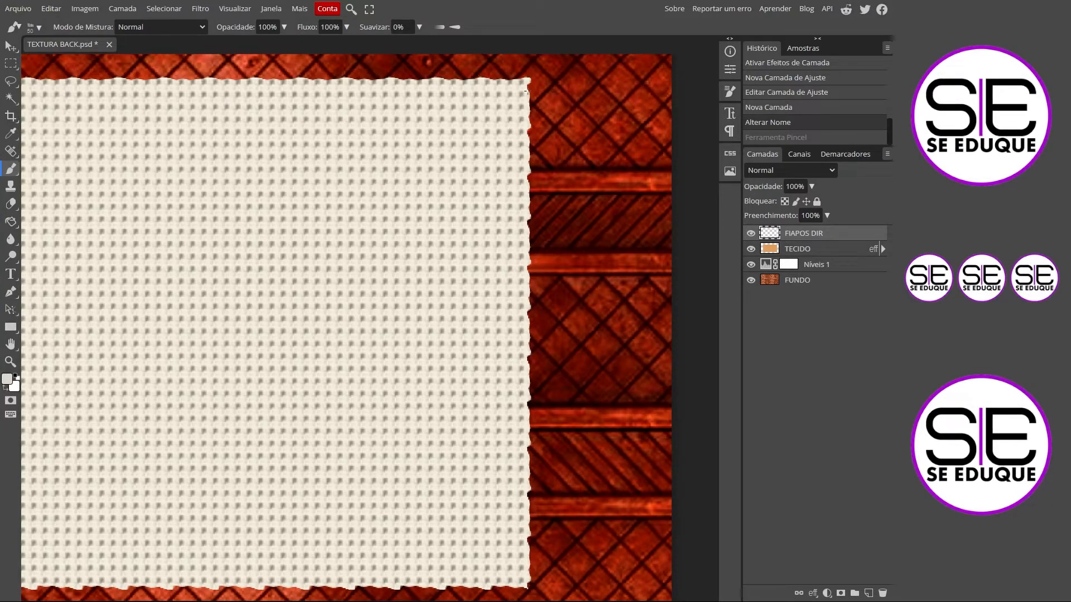
# Step: Paint loose threads on FIAPOS DIR from the fabric's upper-right corner down most of its right edge, redoing the lowest stroke
pyautogui.moveTo(541, 74); pyautogui.dragTo(537, 106)
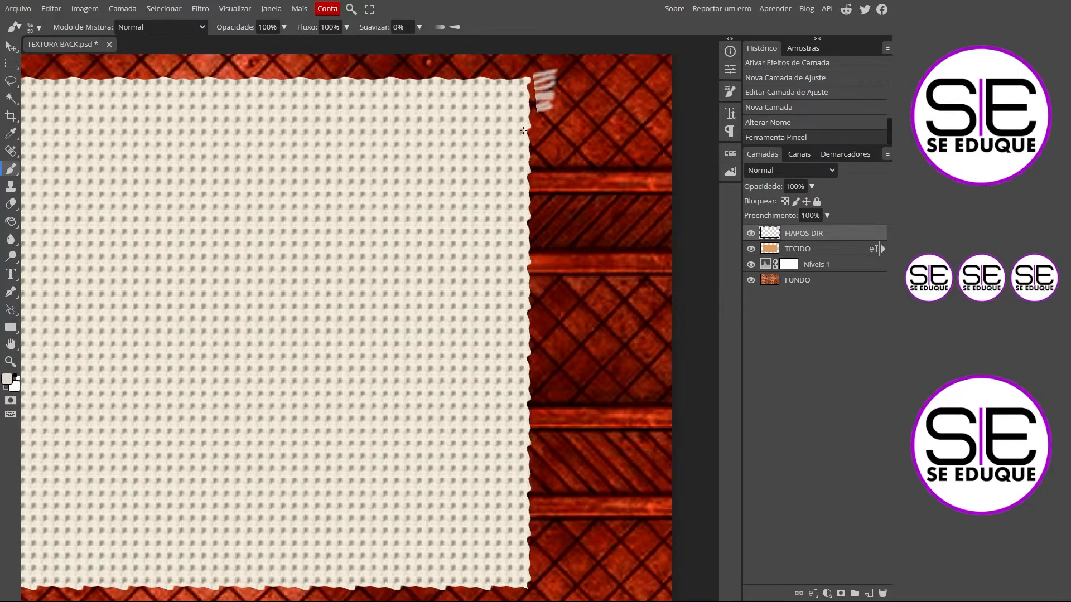
pyautogui.moveTo(543, 110)
pyautogui.mouseDown()
pyautogui.moveTo(554, 137)
pyautogui.moveTo(539, 290)
pyautogui.mouseUp()
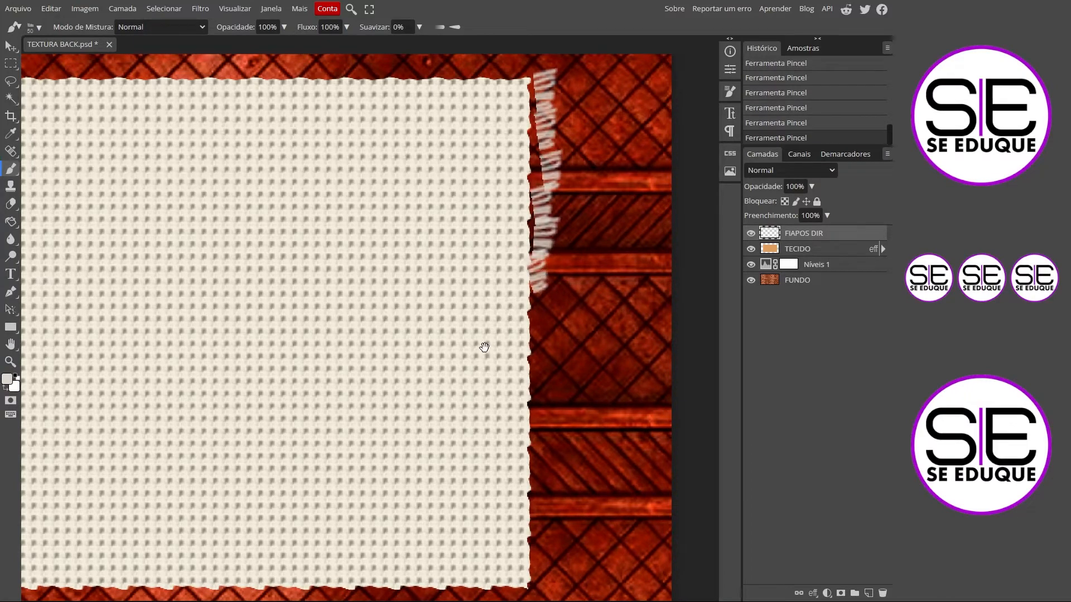
pyautogui.moveTo(478, 346); pyautogui.dragTo(464, 212)
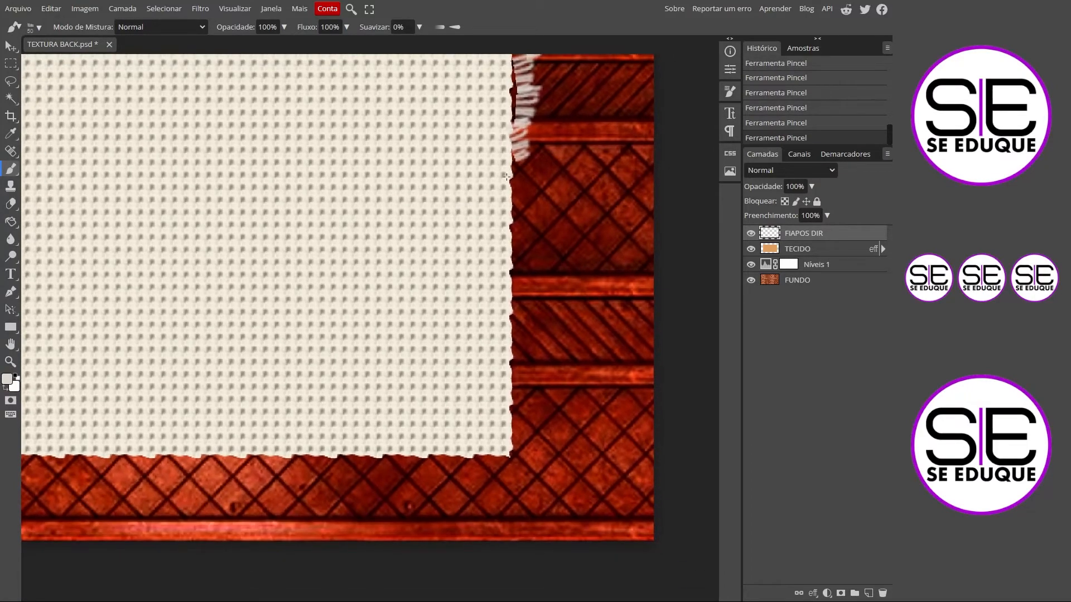
pyautogui.moveTo(506, 177)
pyautogui.mouseDown()
pyautogui.moveTo(529, 177)
pyautogui.moveTo(489, 213)
pyautogui.moveTo(529, 212)
pyautogui.moveTo(495, 244)
pyautogui.moveTo(527, 244)
pyautogui.mouseUp()
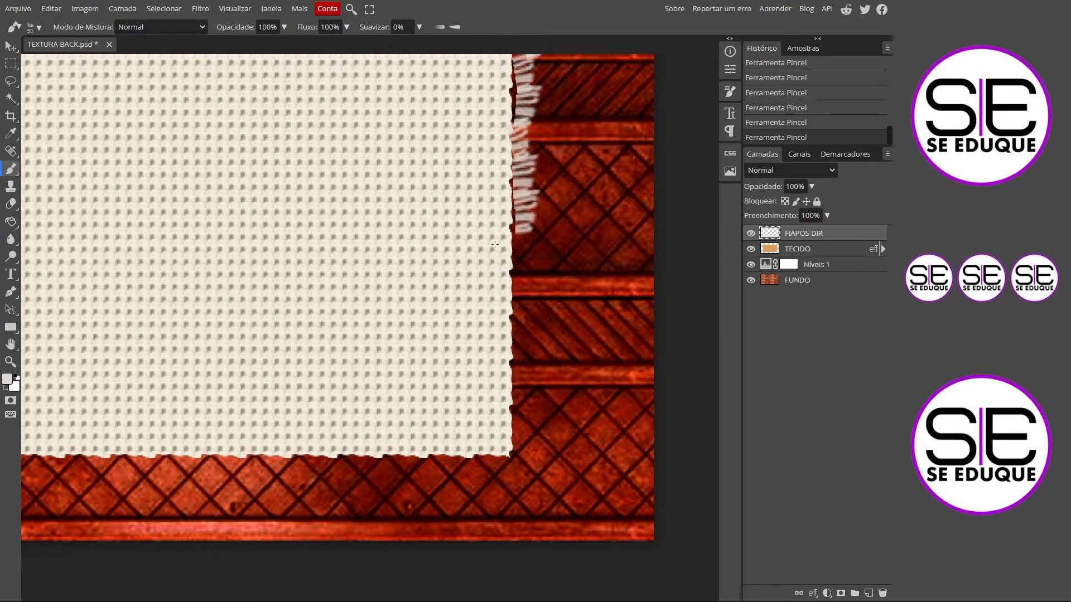
pyautogui.click(525, 248)
pyautogui.click(518, 290)
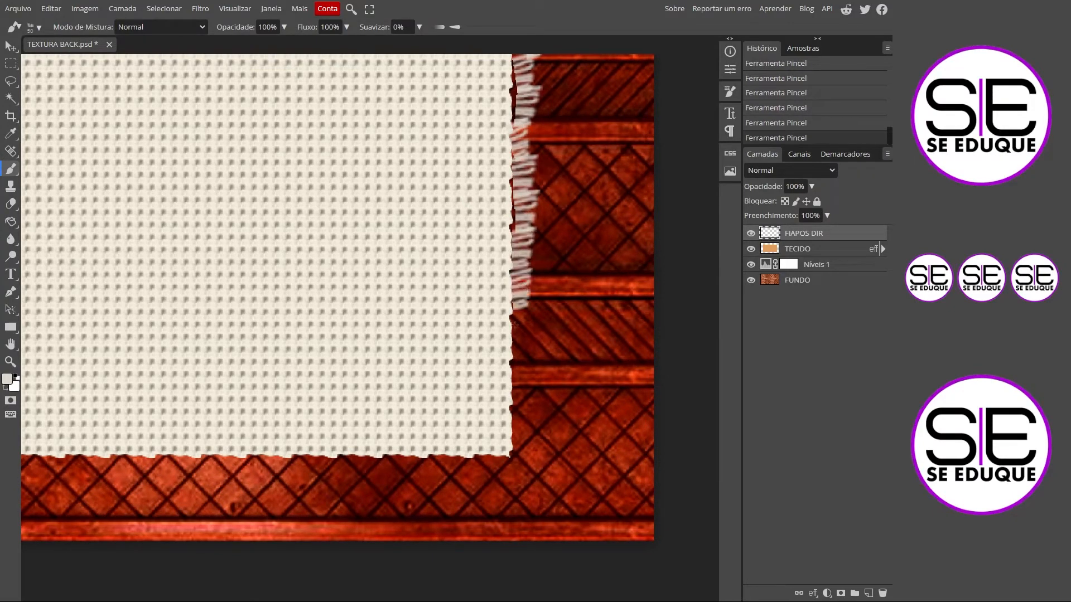
pyautogui.click(522, 331)
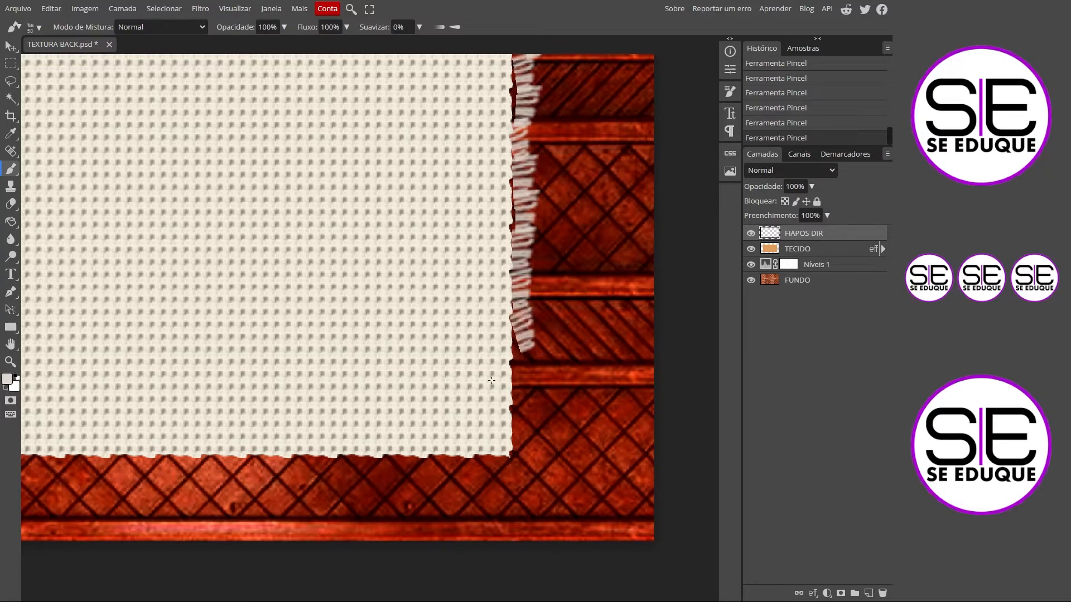
pyautogui.hotkey('ctrl', 'z')
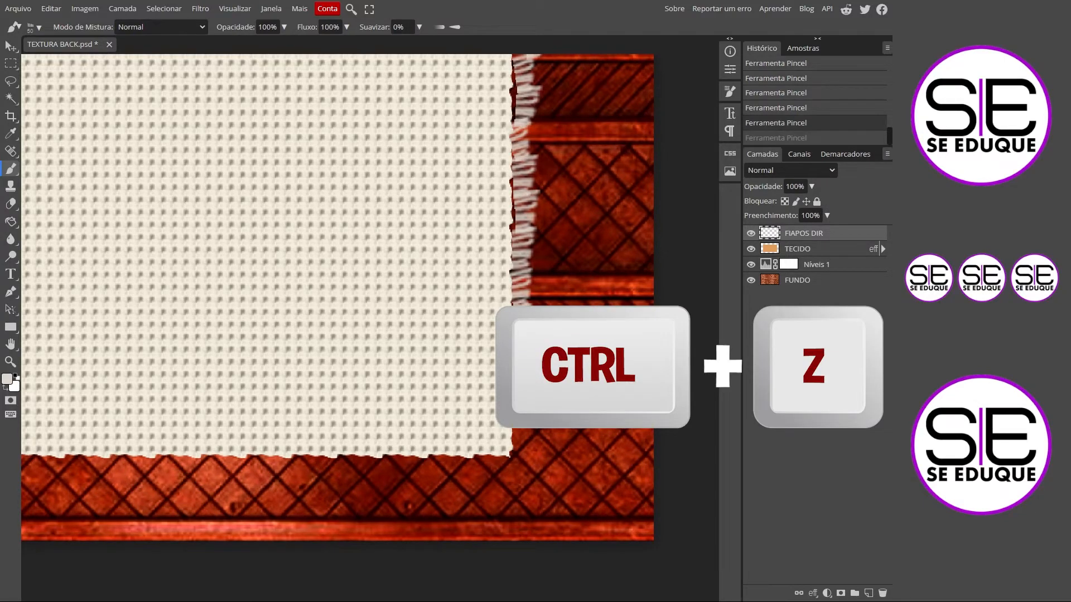
pyautogui.click(522, 329)
# Step: Continue the painted fringe along the fabric's right edge down to its lower-right corner
pyautogui.moveTo(457, 376)
pyautogui.mouseDown()
pyautogui.moveTo(449, 311)
pyautogui.moveTo(467, 245)
pyautogui.moveTo(531, 274)
pyautogui.mouseUp()
pyautogui.click(531, 236)
pyautogui.hotkey('ctrl', 'z')
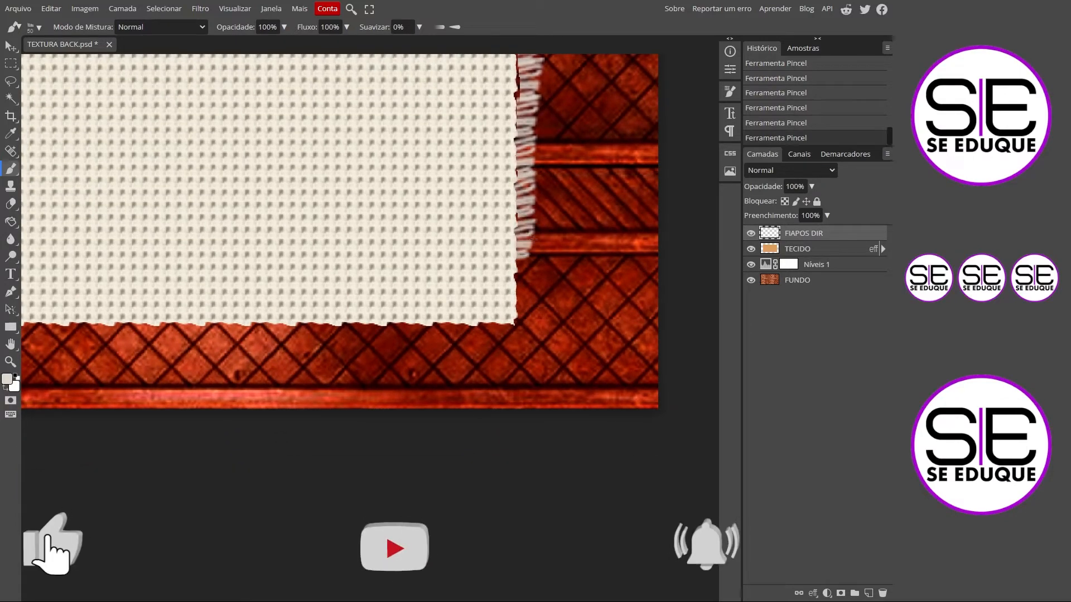
pyautogui.moveTo(476, 297)
pyautogui.mouseDown()
pyautogui.moveTo(482, 200)
pyautogui.moveTo(450, 193)
pyautogui.moveTo(379, 473)
pyautogui.mouseUp()
pyautogui.click(539, 212)
pyautogui.moveTo(411, 222); pyautogui.dragTo(494, 283)
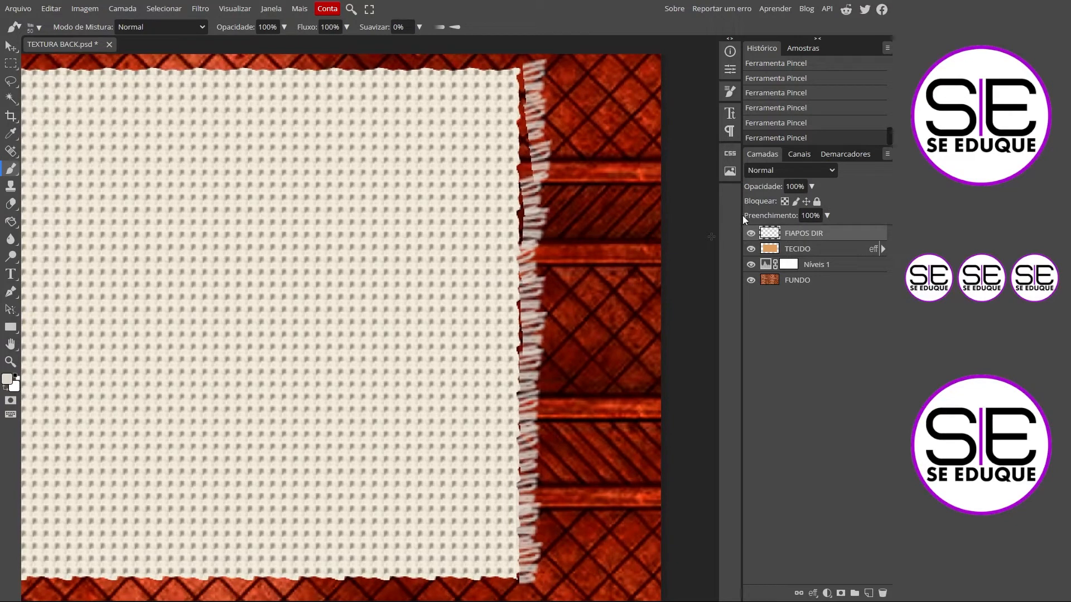
# Step: Move the FIAPOS DIR fringe left and slightly down so the threads sit tight against the fabric's right edge
pyautogui.click(9, 46)
pyautogui.moveTo(528, 270); pyautogui.dragTo(517, 269)
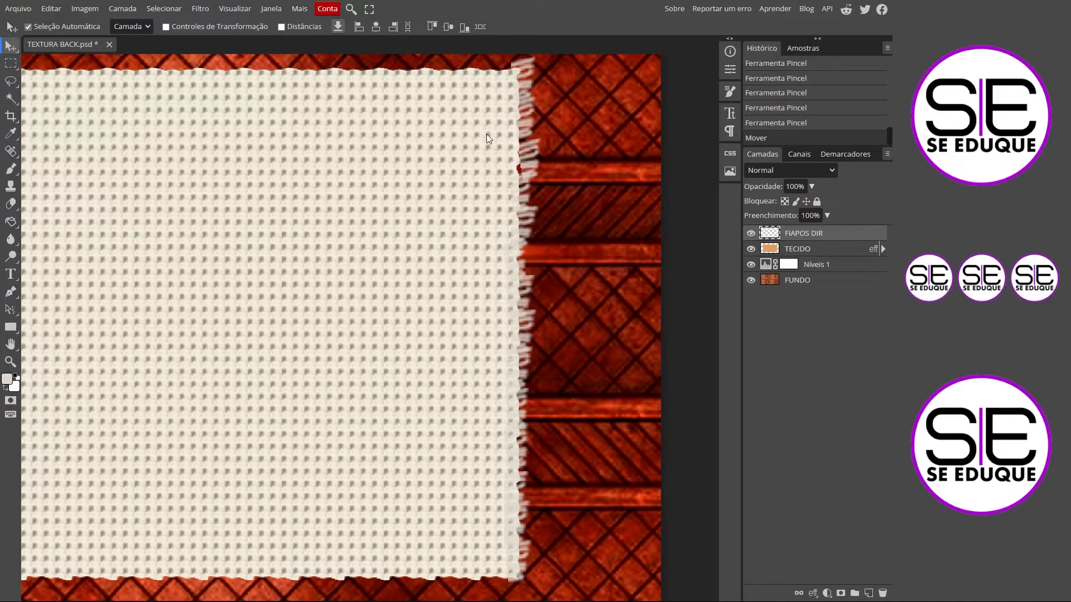
pyautogui.hotkey('ctrl', 'z')
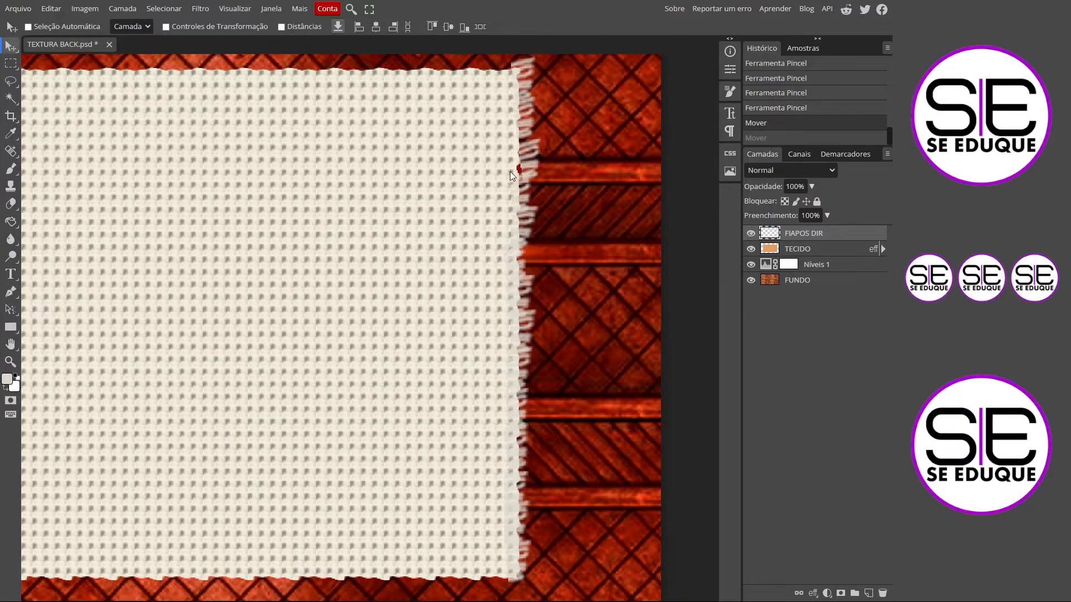
pyautogui.moveTo(510, 172); pyautogui.dragTo(509, 176)
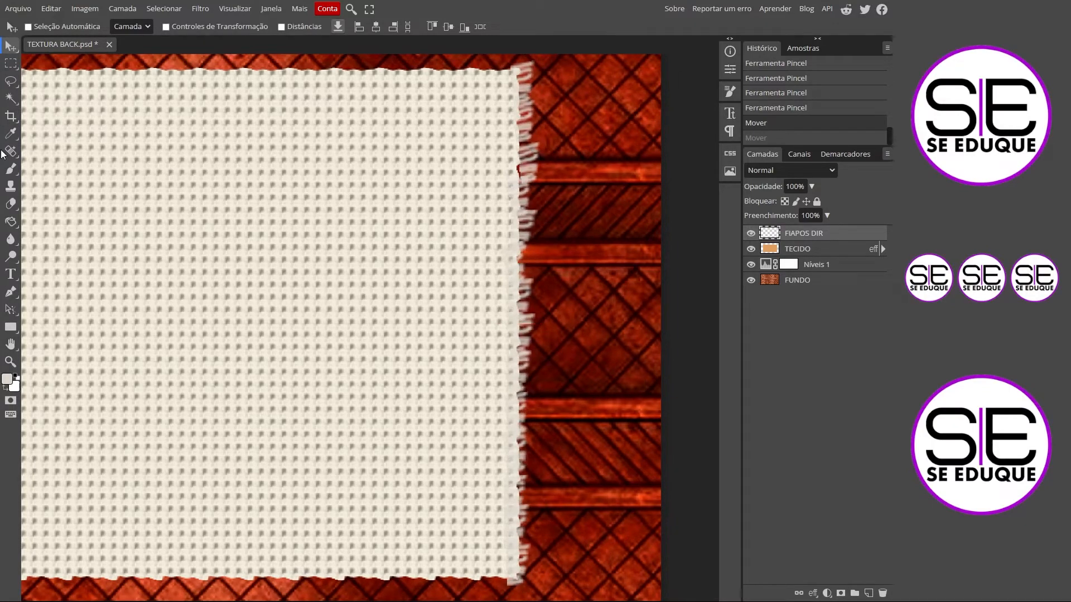
# Step: Paint extra thread marks with the same brush over the thin spots in the fringe along the fabric's right edge
pyautogui.click(7, 169)
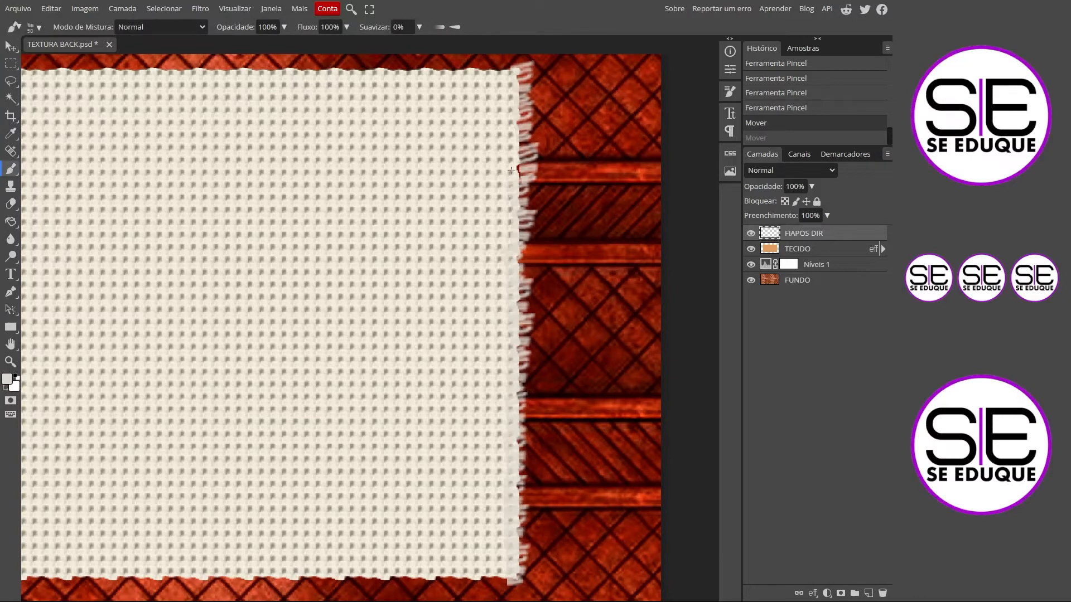
pyautogui.moveTo(516, 172); pyautogui.dragTo(520, 191)
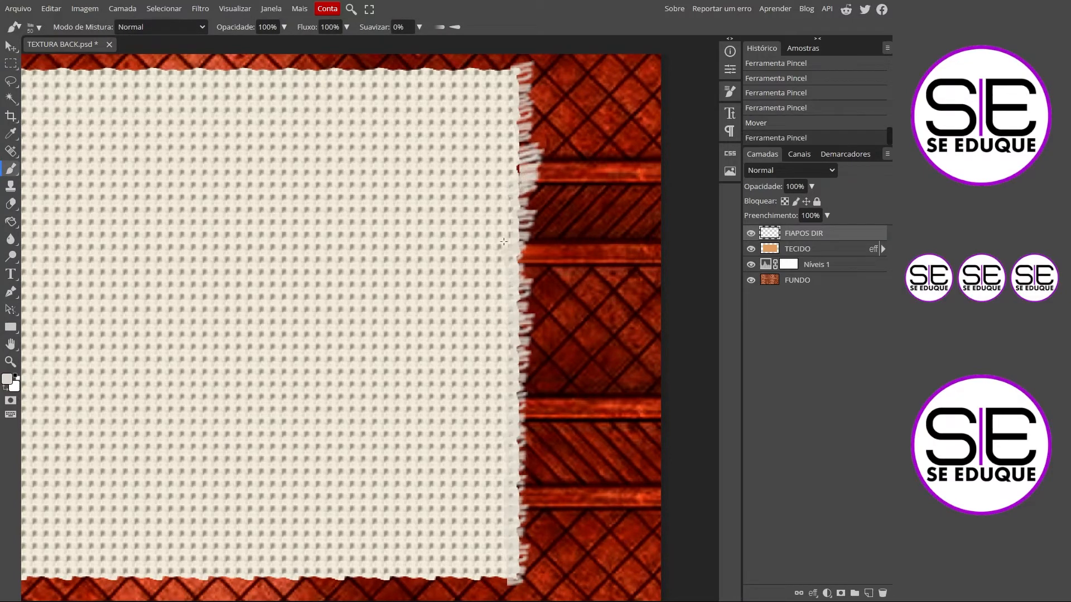
pyautogui.moveTo(511, 263); pyautogui.dragTo(517, 282)
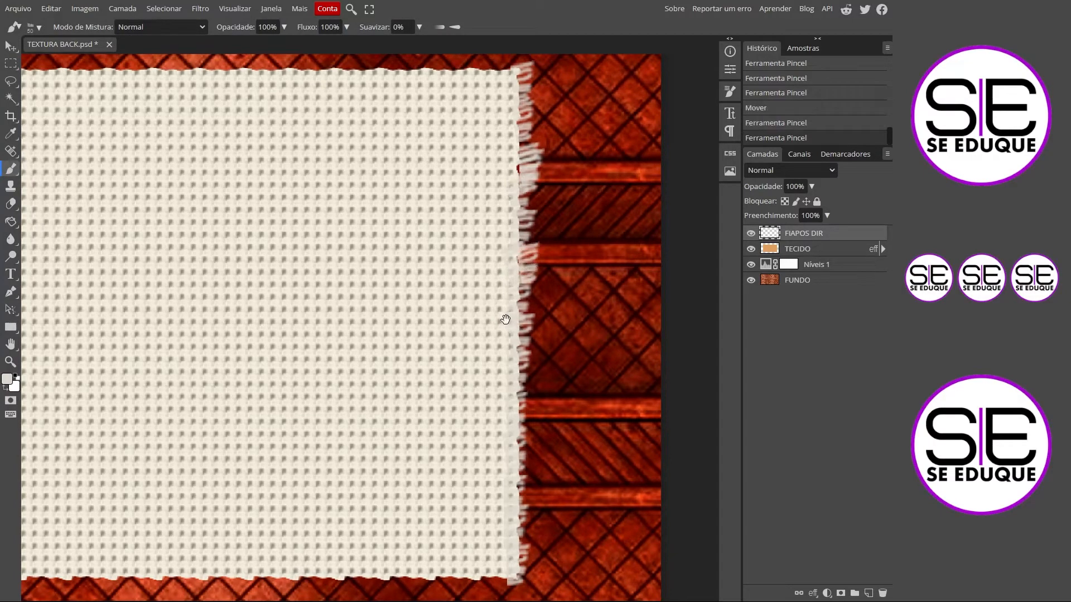
pyautogui.scroll(-3, 504, 315)
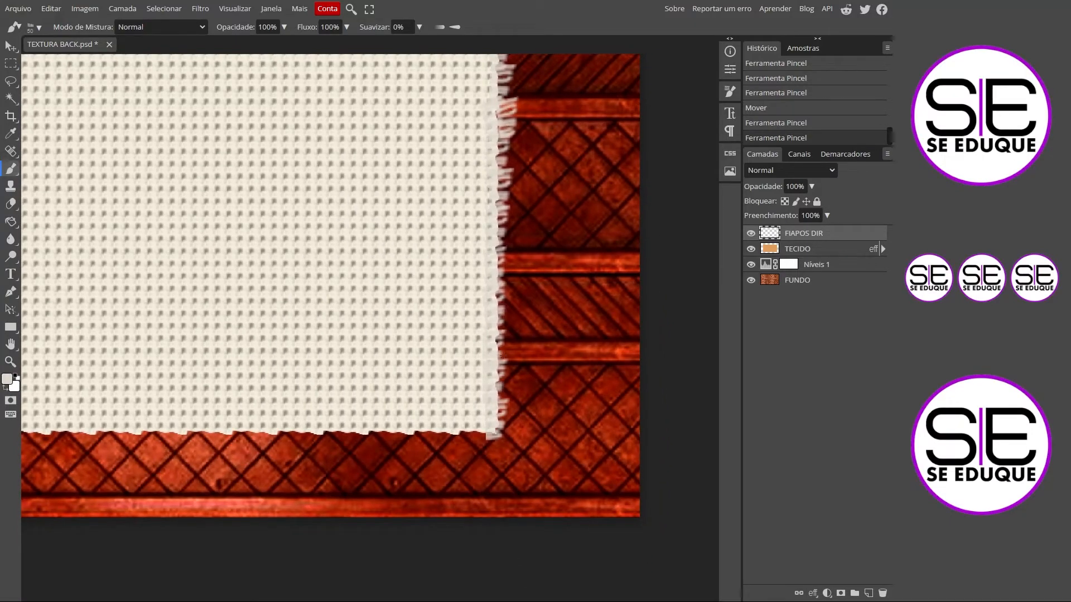
pyautogui.click(508, 354)
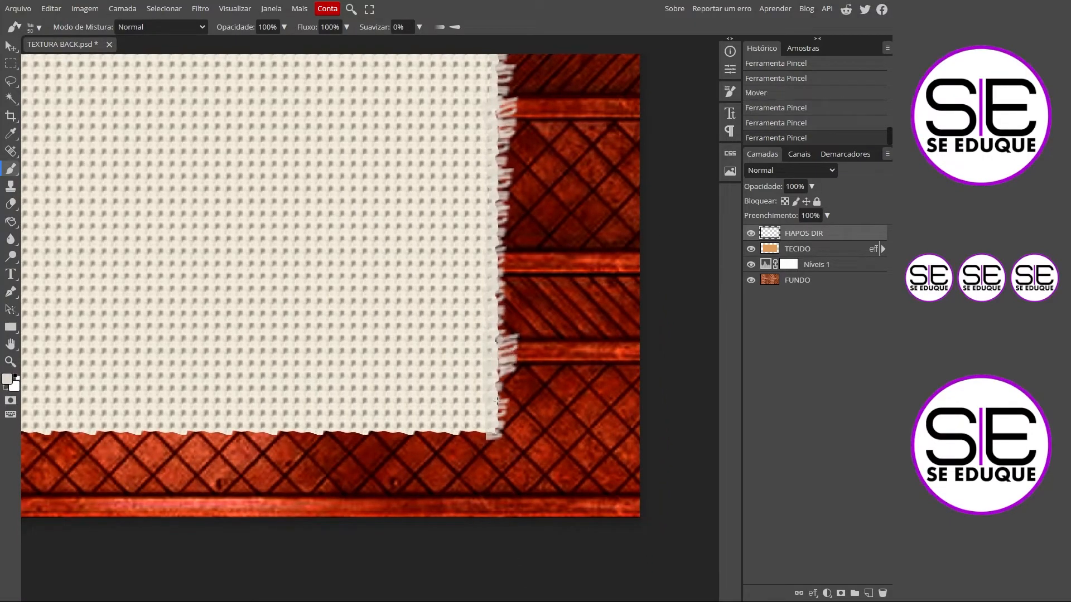
pyautogui.click(497, 399)
pyautogui.scroll(10, 453, 165)
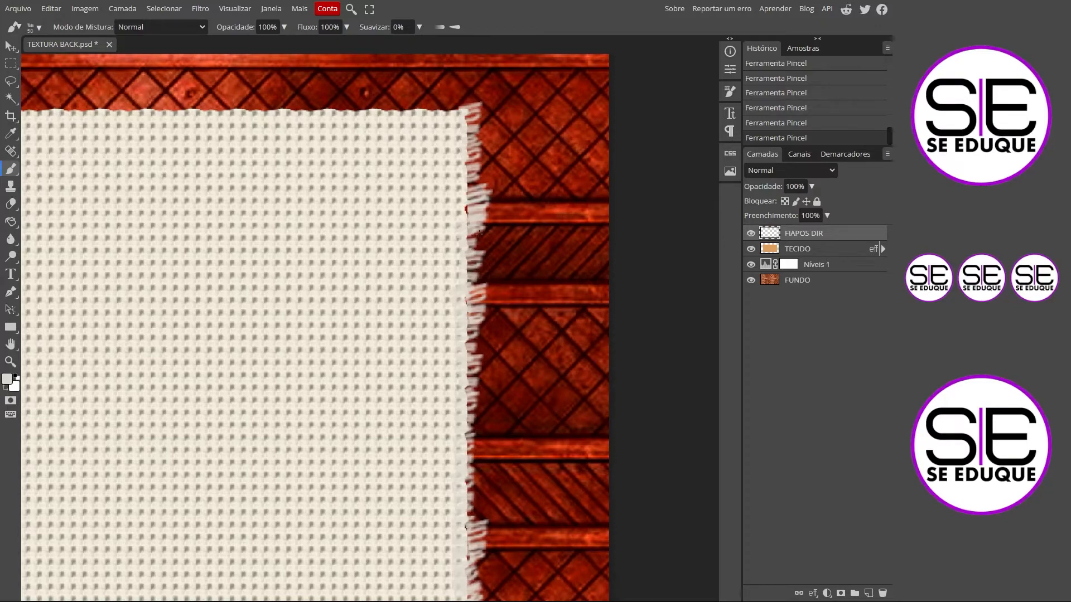
# Step: Duplicate the FIAPOS DIR layer and move the copy across to just outside the fabric's left edge
pyautogui.hotkey('ctrl', '0')
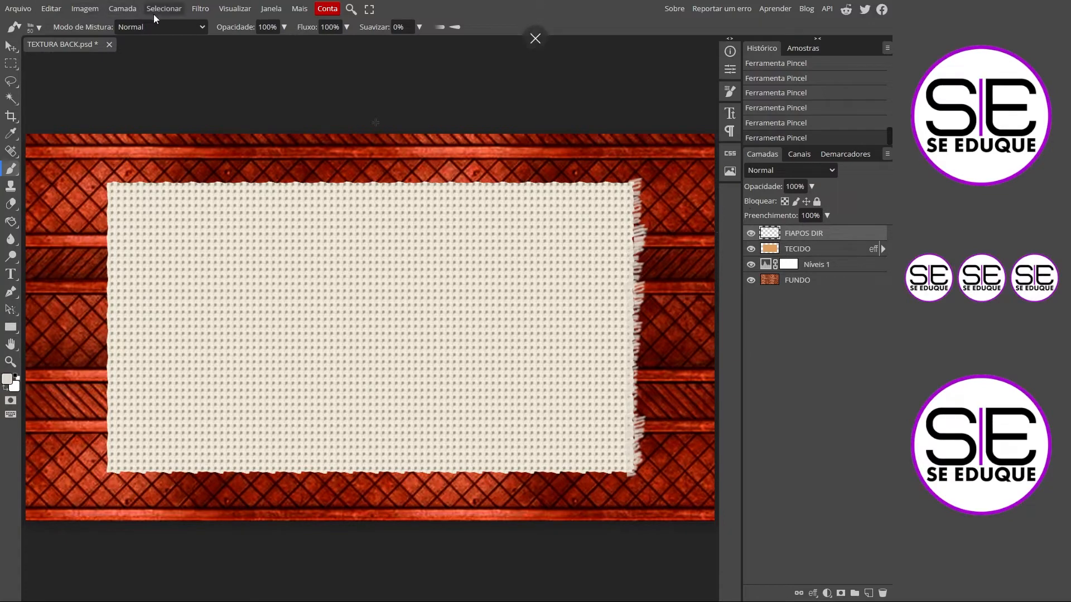
pyautogui.click(123, 8)
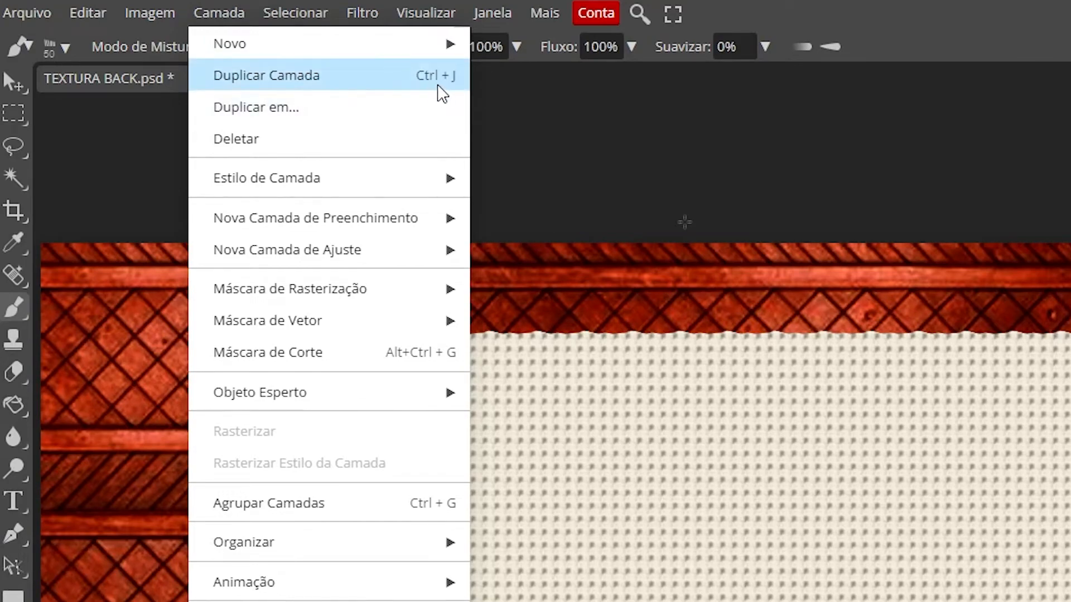
pyautogui.click(386, 81)
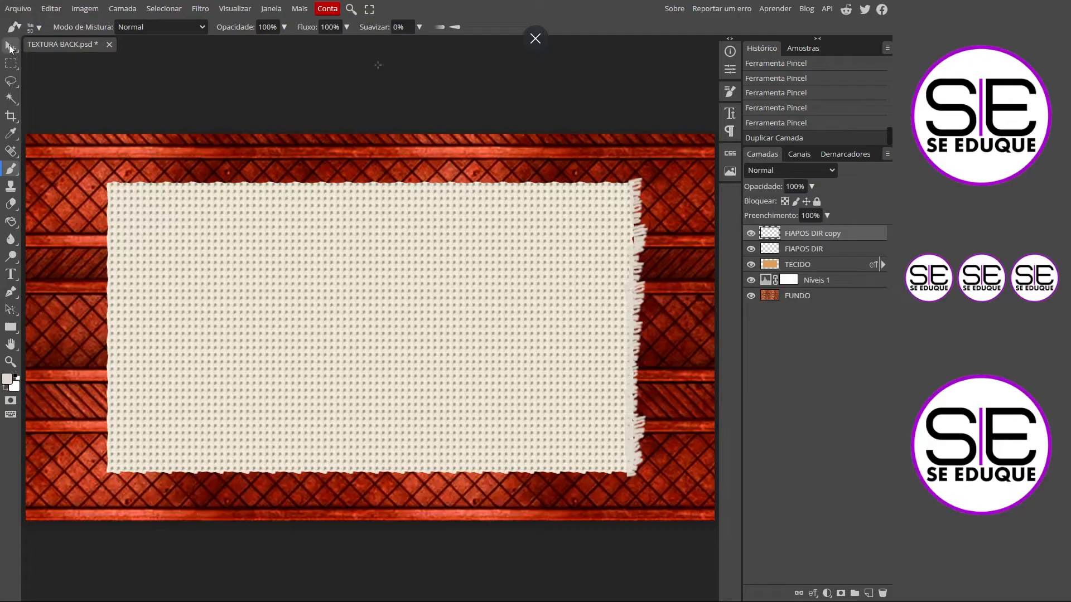
pyautogui.click(10, 47)
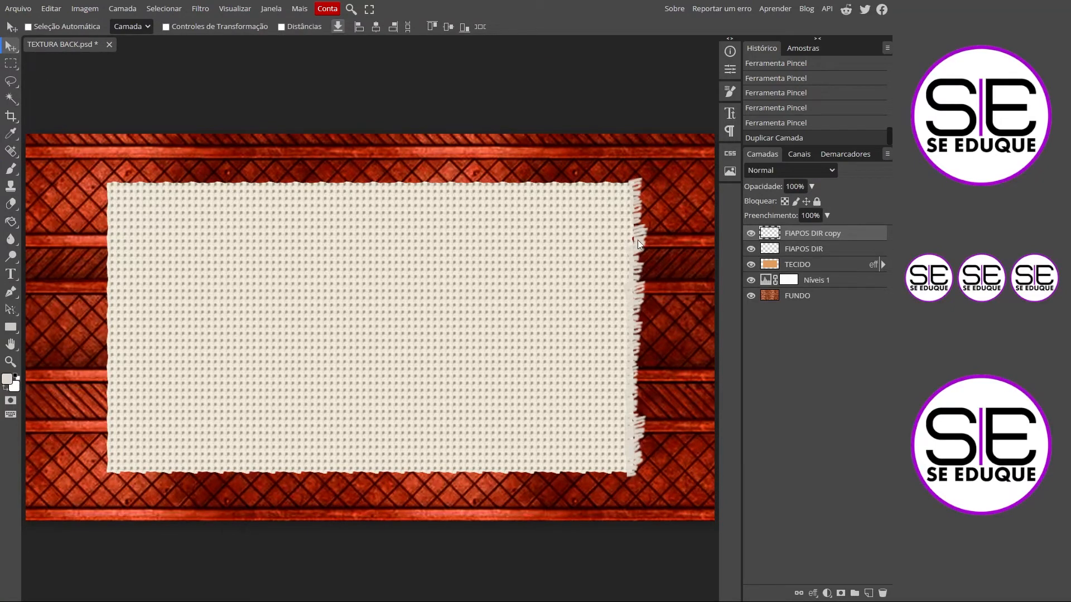
pyautogui.moveTo(638, 240); pyautogui.dragTo(96, 245)
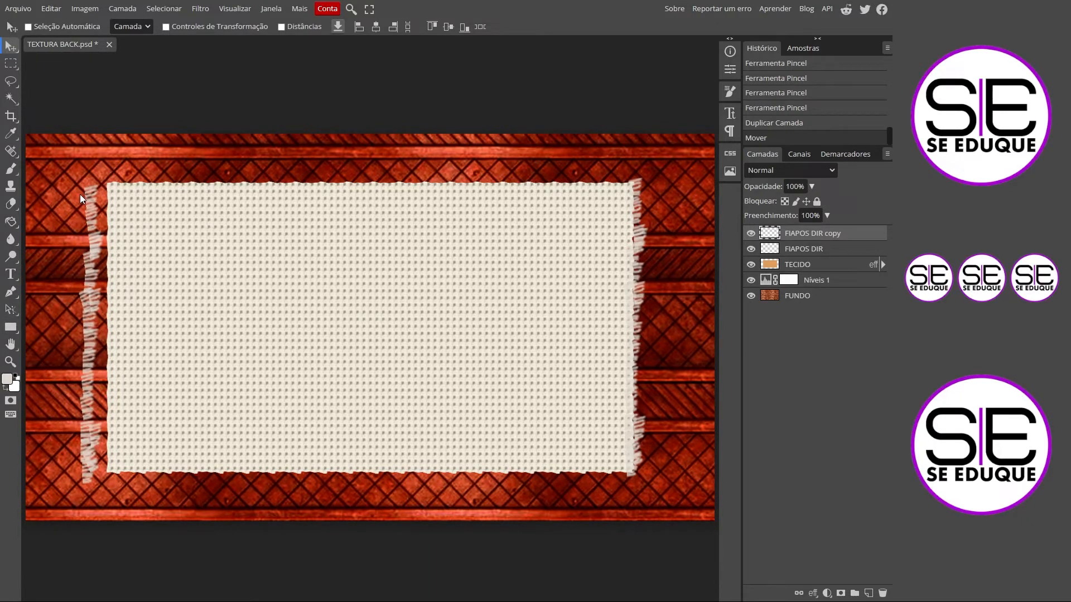
# Step: Rotate the FIAPOS DIR copy 180° and fit its threads tight against the fabric's left edge
pyautogui.hotkey('ctrl', 'alt', 't')
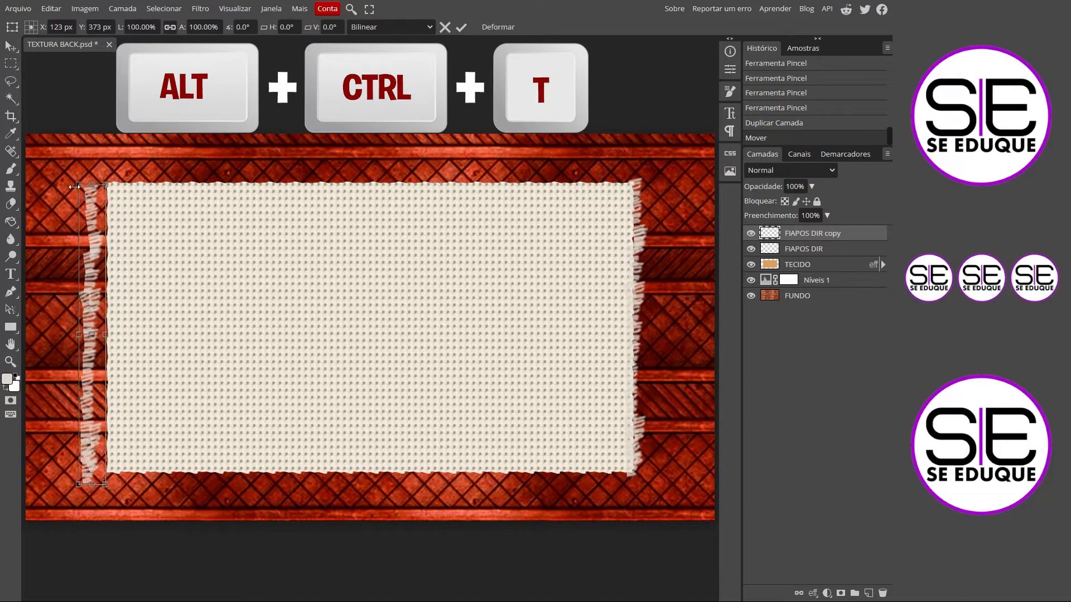
pyautogui.rightClick(93, 284)
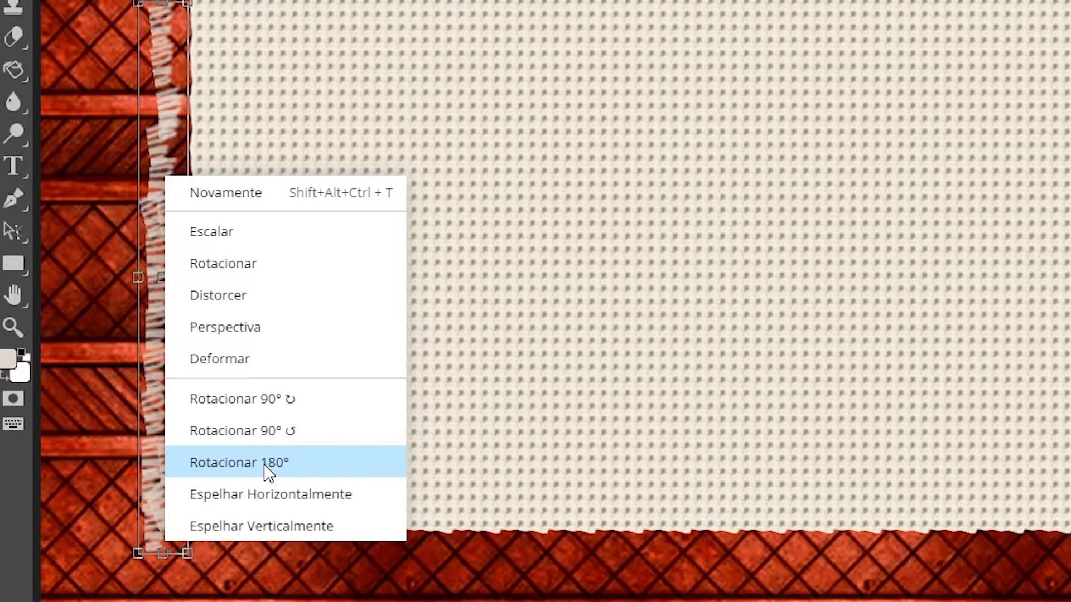
pyautogui.click(267, 466)
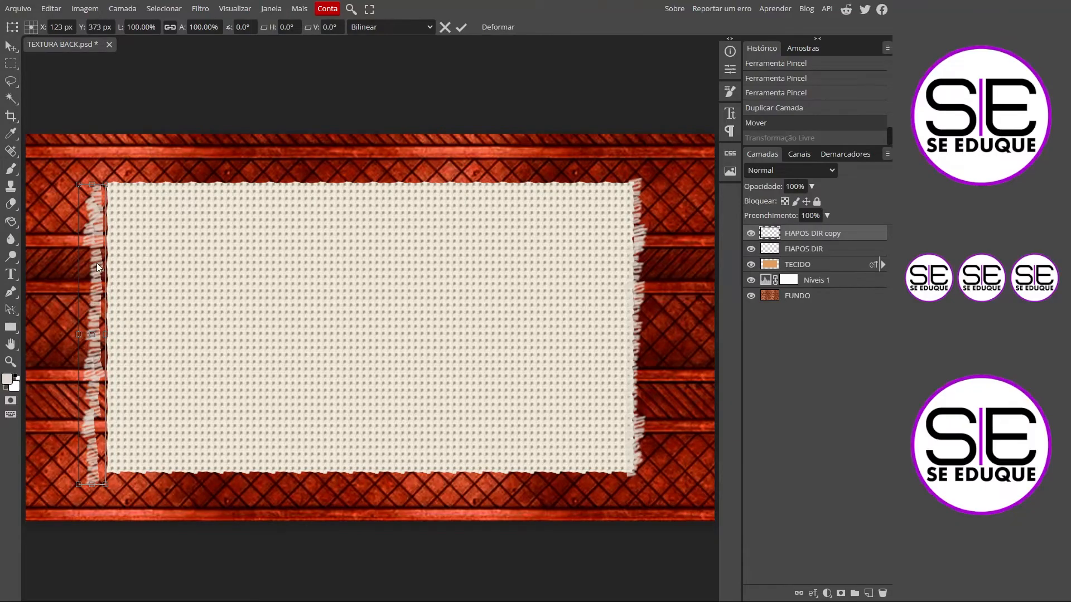
pyautogui.moveTo(98, 267); pyautogui.dragTo(106, 264)
pyautogui.scroll(5, 90, 460)
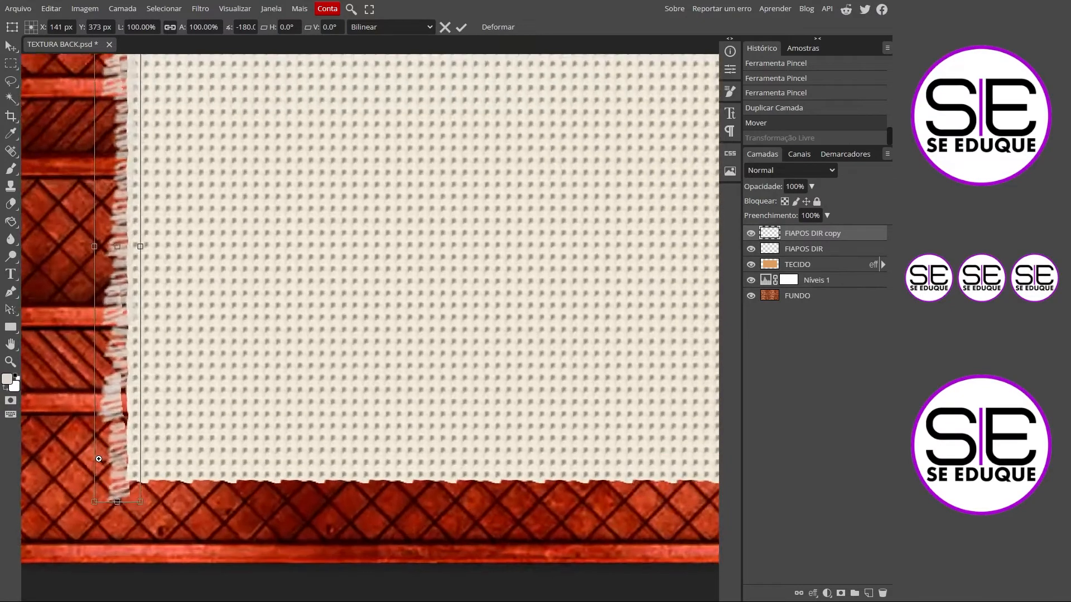
pyautogui.moveTo(139, 359)
pyautogui.mouseDown()
pyautogui.moveTo(141, 334)
pyautogui.moveTo(137, 357)
pyautogui.mouseUp()
pyautogui.press('Return')
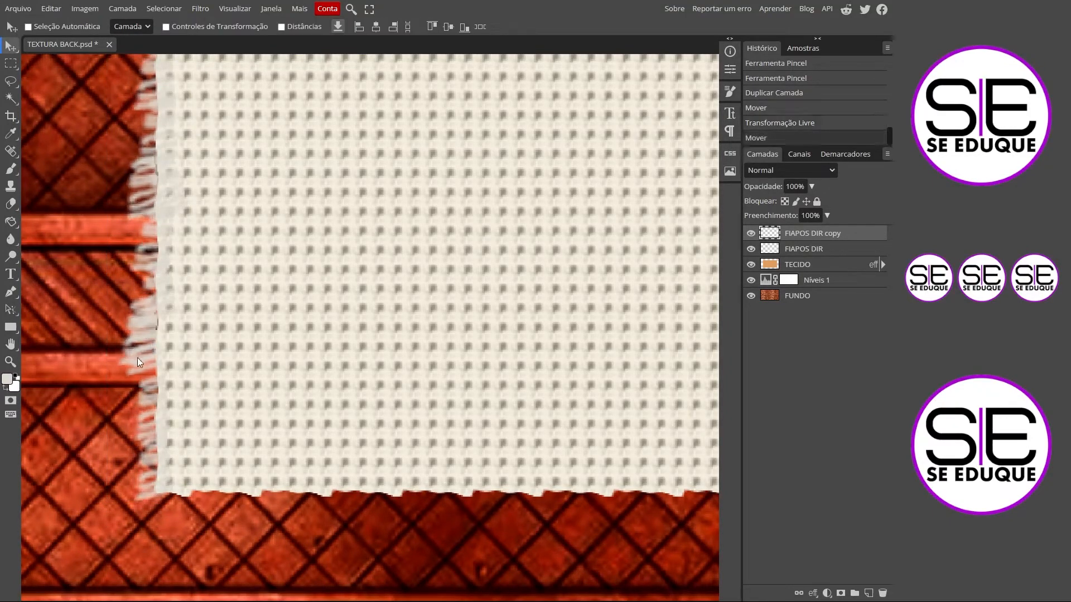
# Step: Erase the excess threads sticking out above the fabric's upper-left corner on the FIAPOS DIR copy
pyautogui.moveTo(252, 134); pyautogui.dragTo(256, 366)
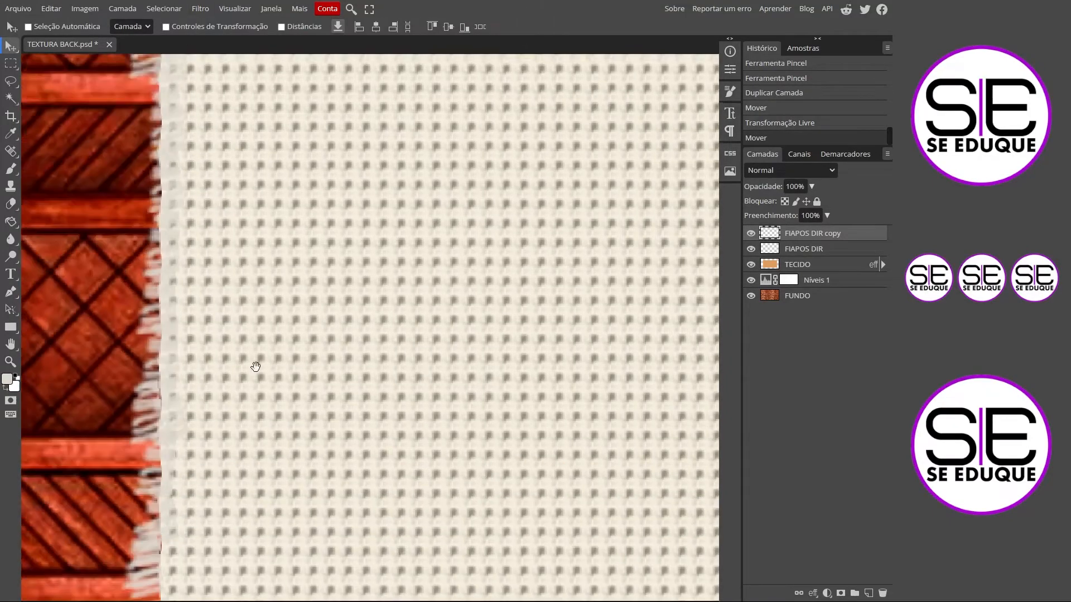
pyautogui.moveTo(290, 131); pyautogui.dragTo(316, 335)
pyautogui.moveTo(269, 363)
pyautogui.mouseDown()
pyautogui.moveTo(279, 333)
pyautogui.moveTo(281, 350)
pyautogui.mouseUp()
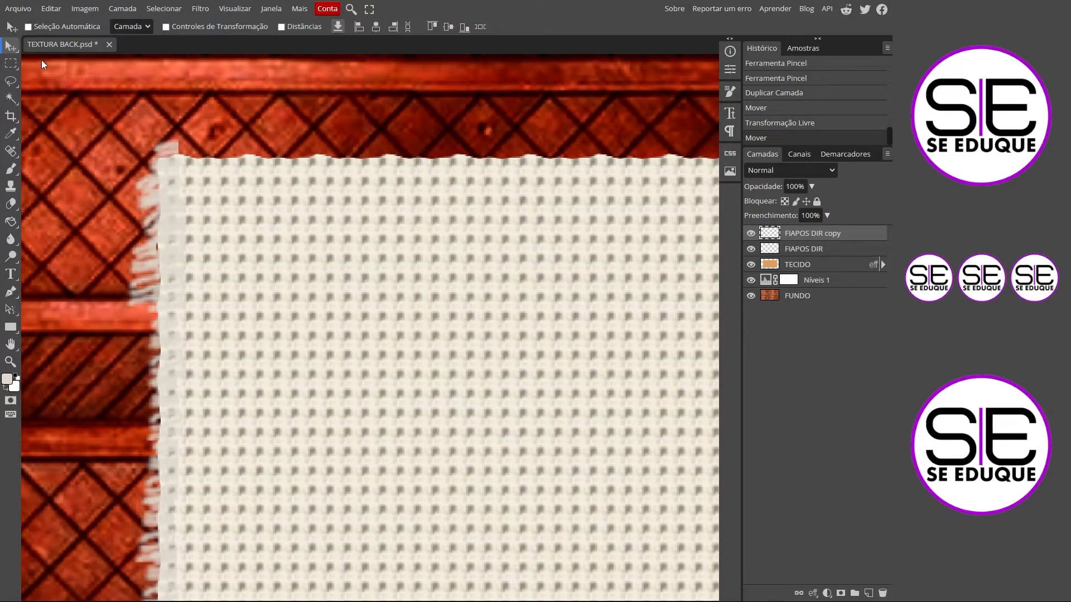
pyautogui.click(10, 206)
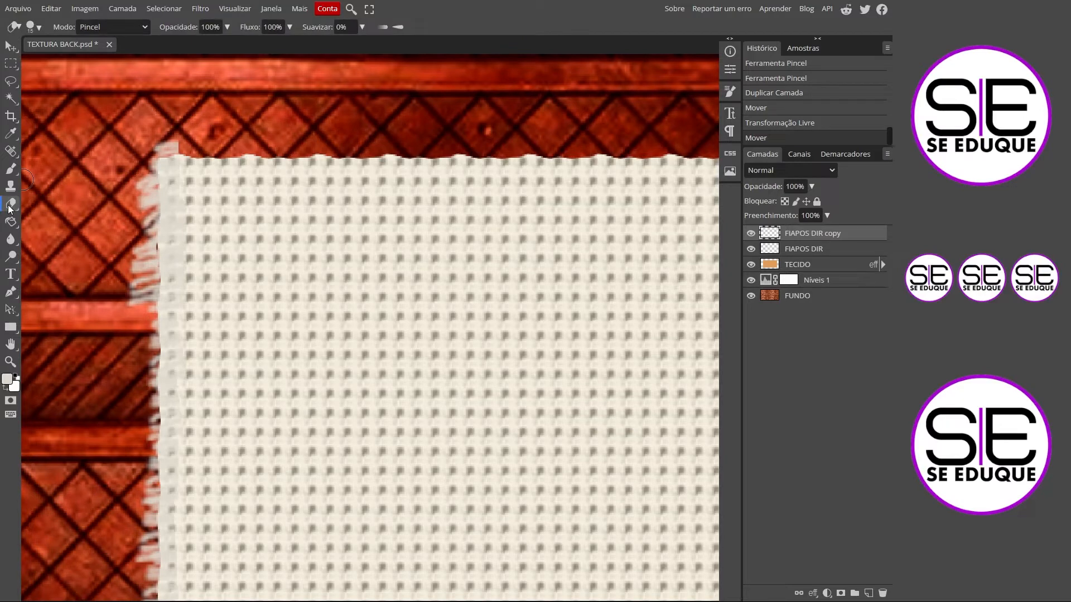
pyautogui.moveTo(156, 144)
pyautogui.mouseDown()
pyautogui.moveTo(198, 135)
pyautogui.moveTo(133, 145)
pyautogui.moveTo(159, 156)
pyautogui.mouseUp()
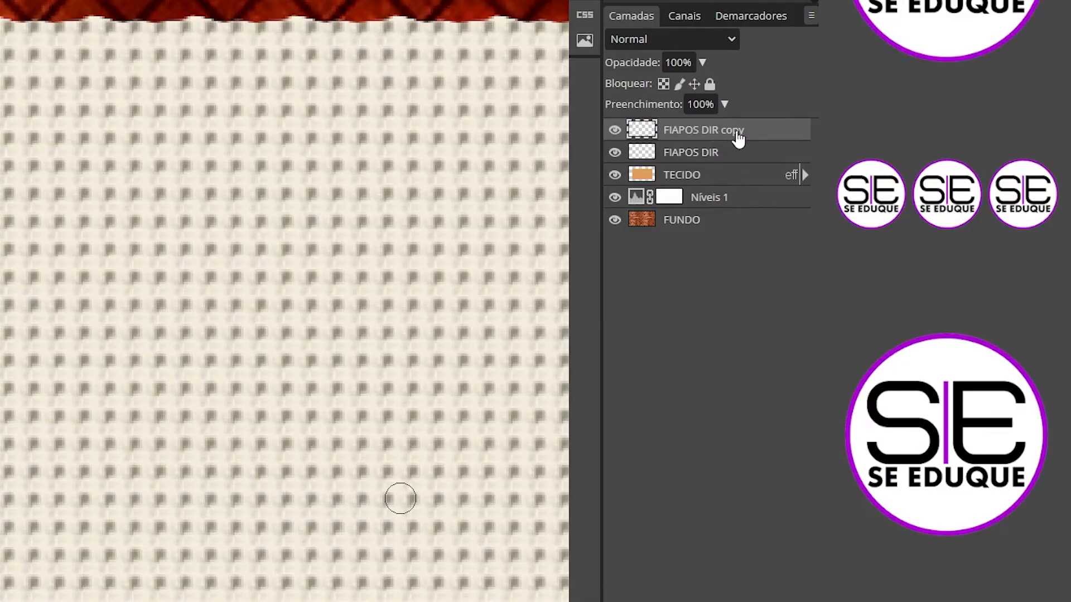
# Step: Rename the copied fringe layer FIAPOS ESQ
pyautogui.doubleClick(819, 233)
pyautogui.moveTo(699, 133); pyautogui.dragTo(739, 133)
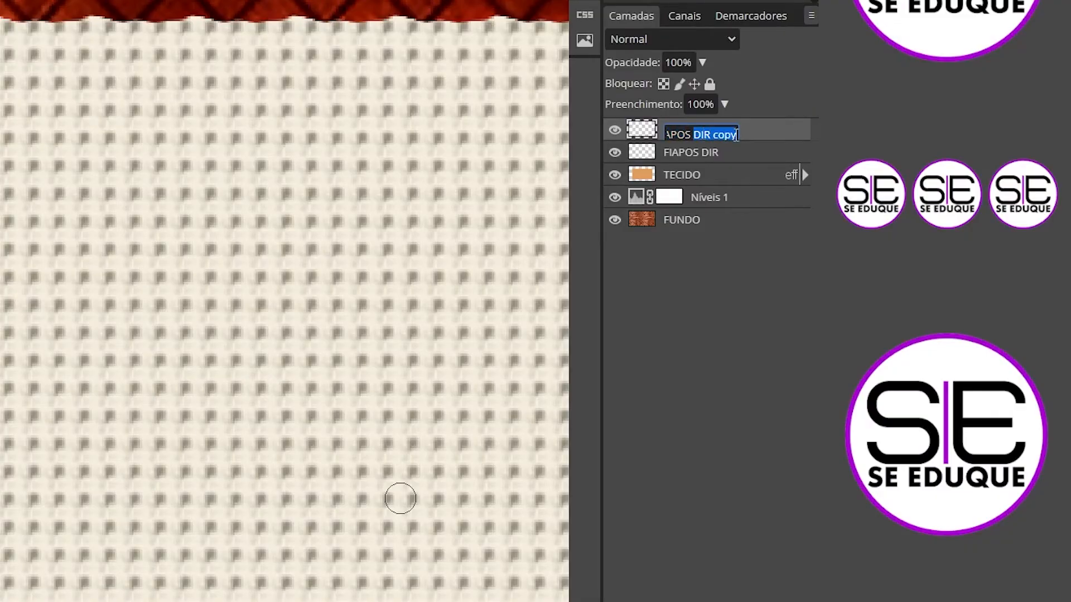
pyautogui.write('ESQ')
pyautogui.press('Return')
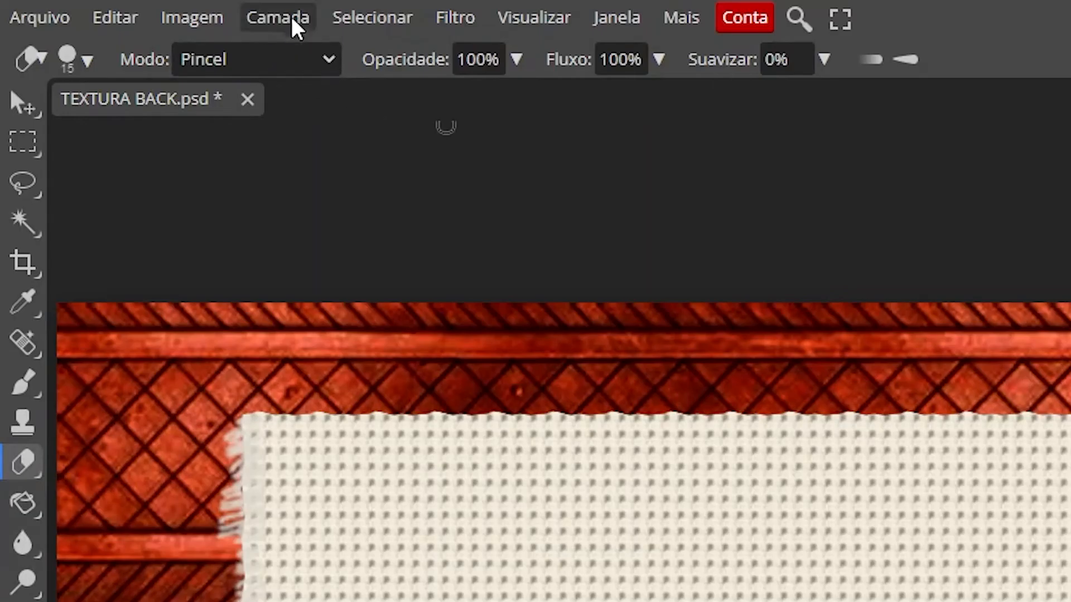
# Step: Duplicate the FIAPOS ESQ layer and move the copy away from the left edge onto the fabric
pyautogui.click(294, 22)
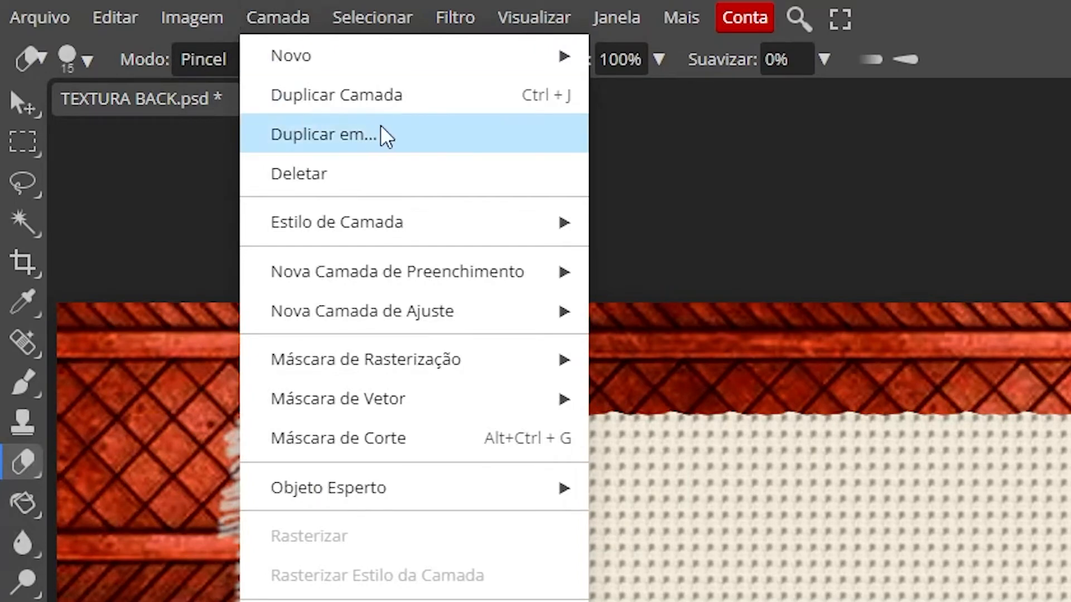
pyautogui.click(414, 98)
pyautogui.press('v')
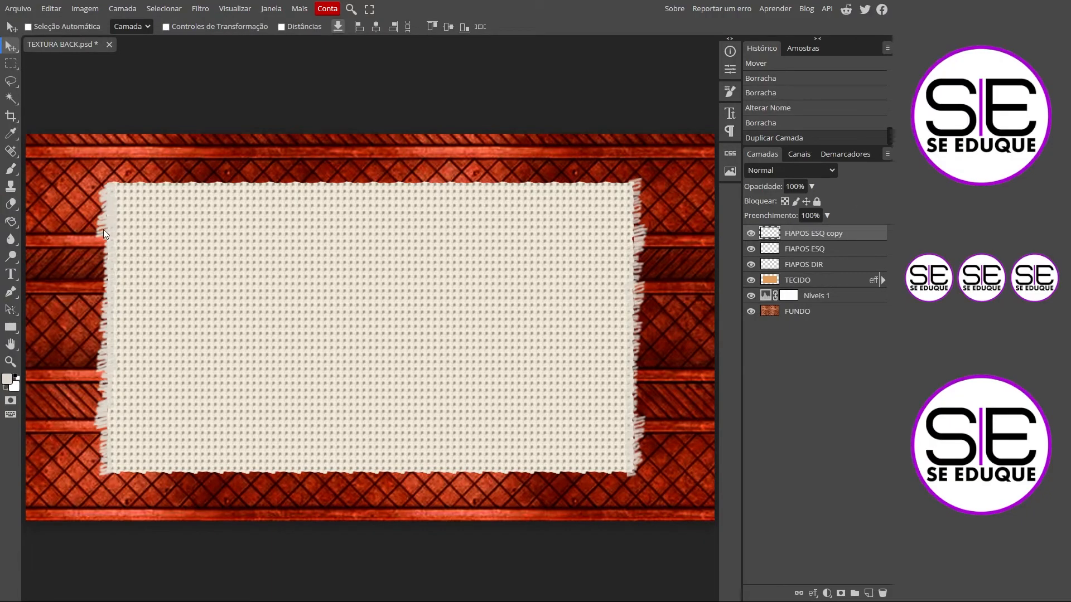
pyautogui.moveTo(103, 229); pyautogui.dragTo(314, 193)
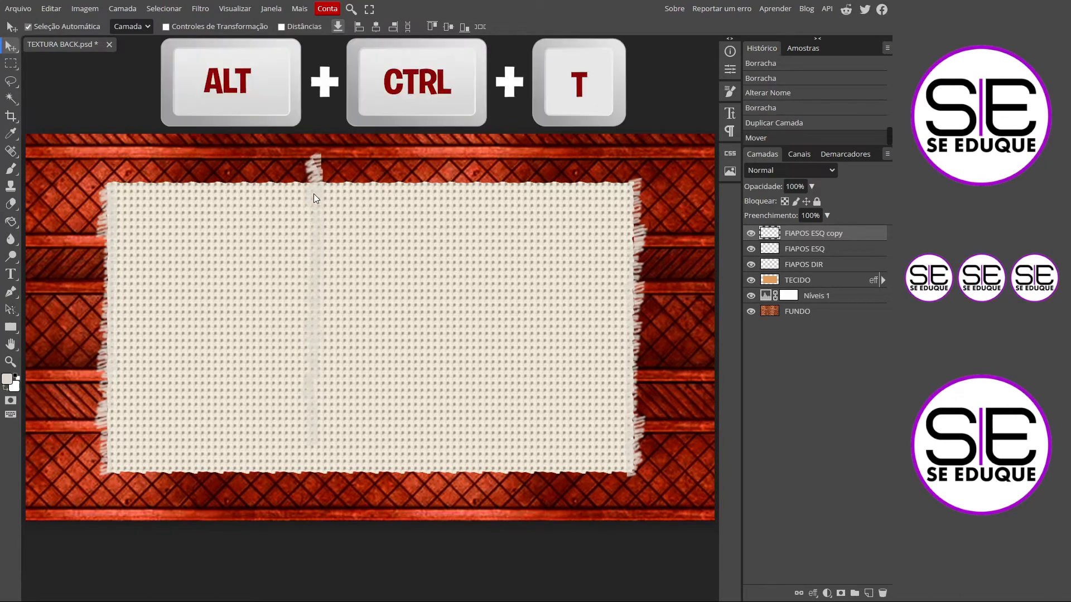
# Step: Rotate the FIAPOS ESQ copy 90° clockwise and place it along the fabric's top edge, starting at the upper-left corner
pyautogui.hotkey('ctrl', 'alt', 't')
pyautogui.rightClick(314, 193)
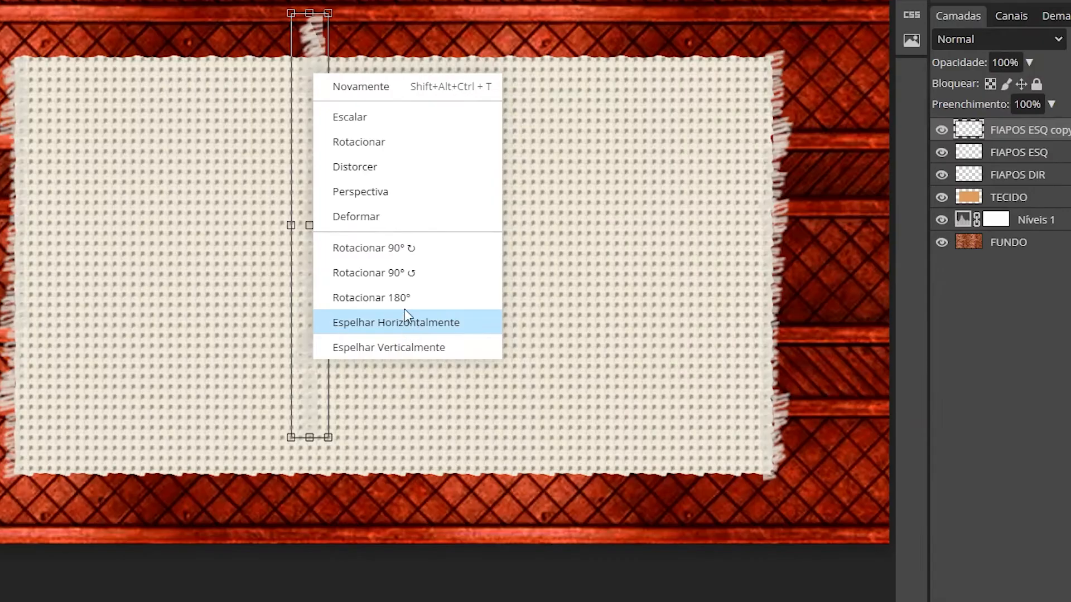
pyautogui.click(411, 247)
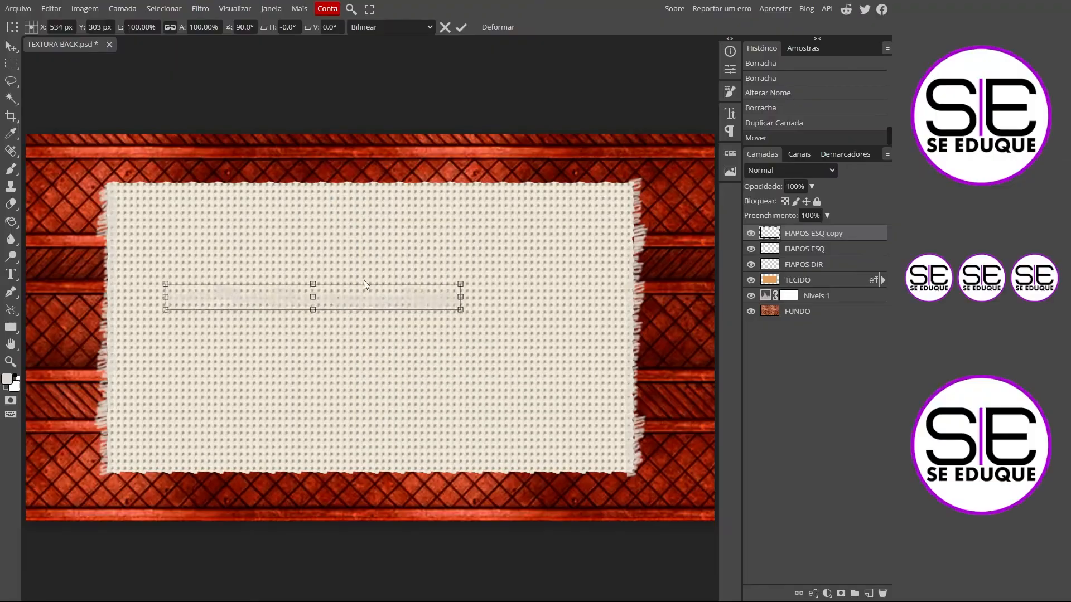
pyautogui.moveTo(384, 196); pyautogui.dragTo(320, 33)
pyautogui.moveTo(319, 166); pyautogui.dragTo(303, 186)
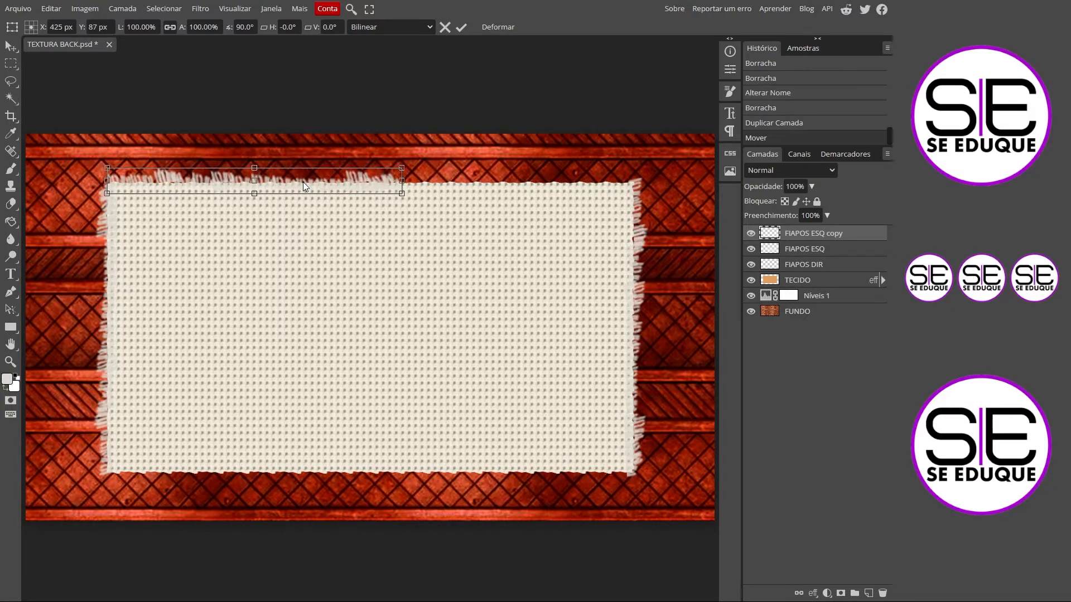
pyautogui.click(461, 28)
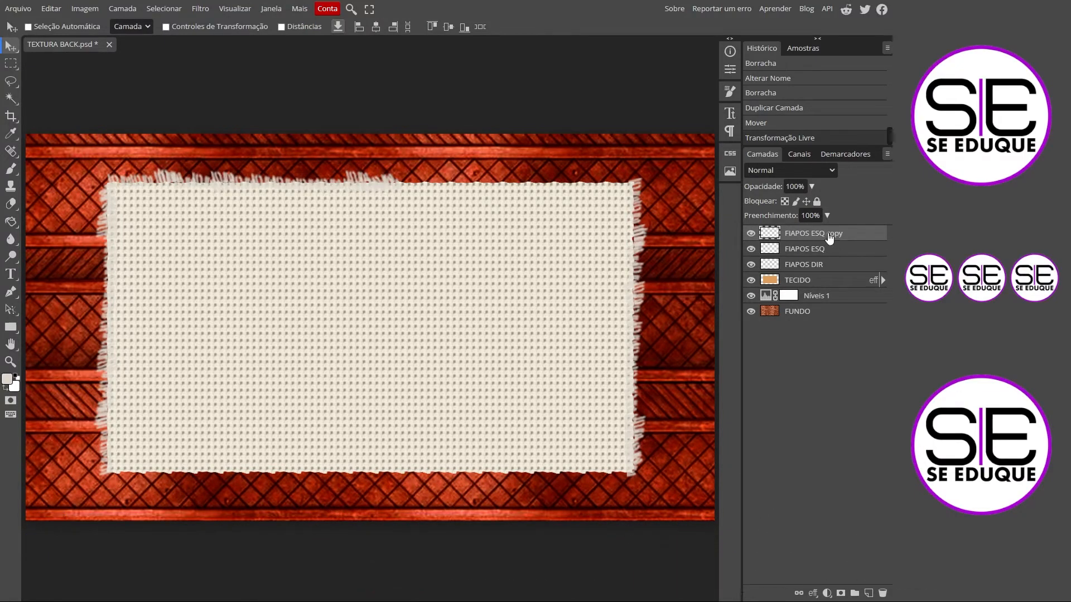
# Step: Duplicate the top fringe layer and move the copy right to cover the rest of the fabric's top edge
pyautogui.click(112, 12)
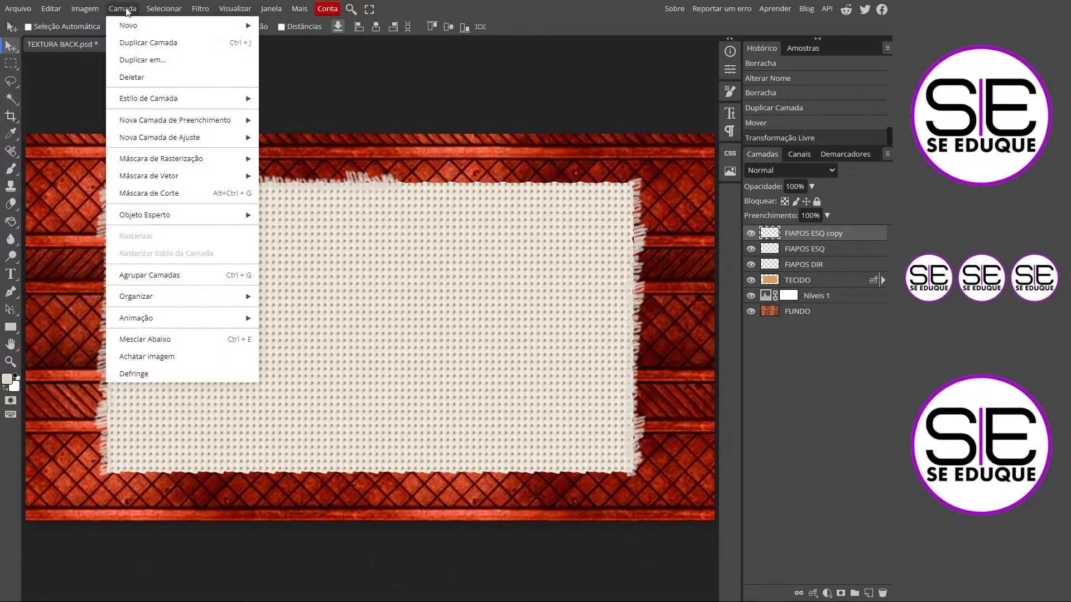
pyautogui.click(173, 47)
pyautogui.moveTo(463, 149); pyautogui.dragTo(554, 180)
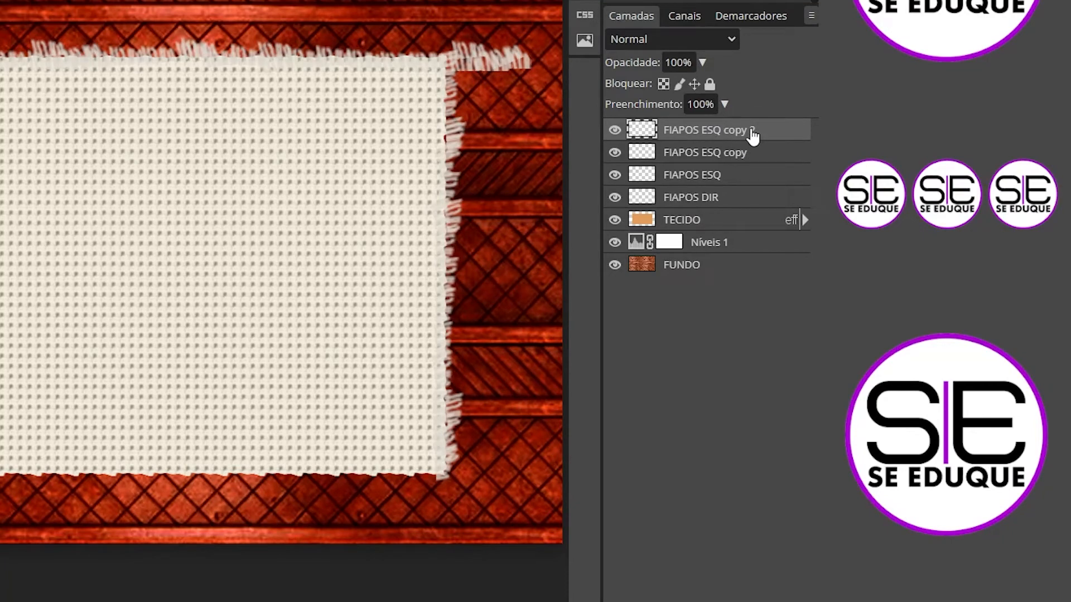
# Step: Merge the two top fringe layers and rename the merged layer FIAPOS SUP
pyautogui.keyDown('shift'); pyautogui.click(753, 159); pyautogui.keyUp('shift')
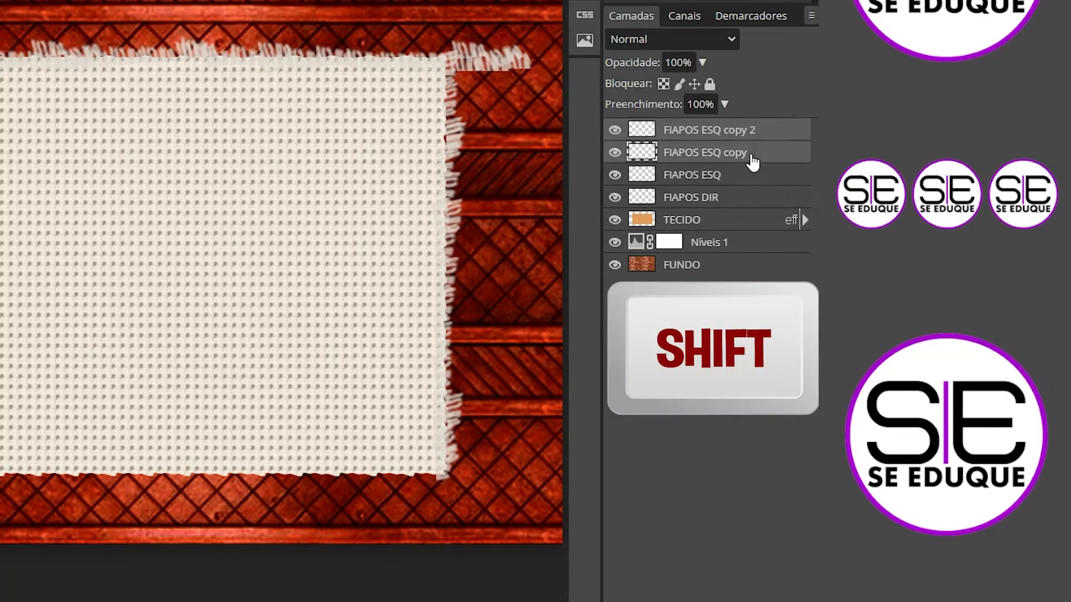
pyautogui.rightClick(753, 161)
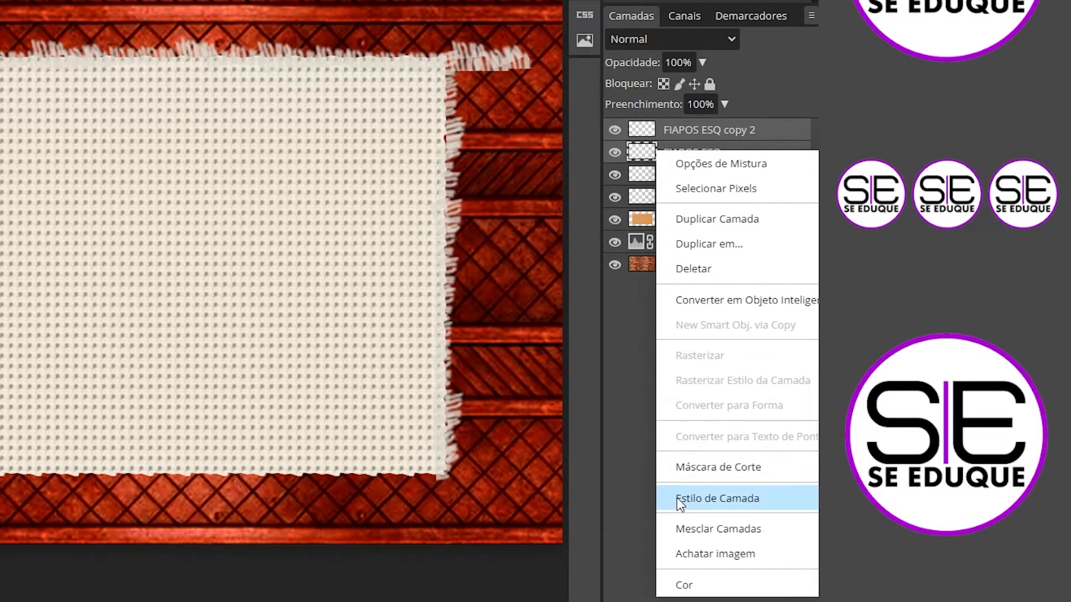
pyautogui.click(769, 534)
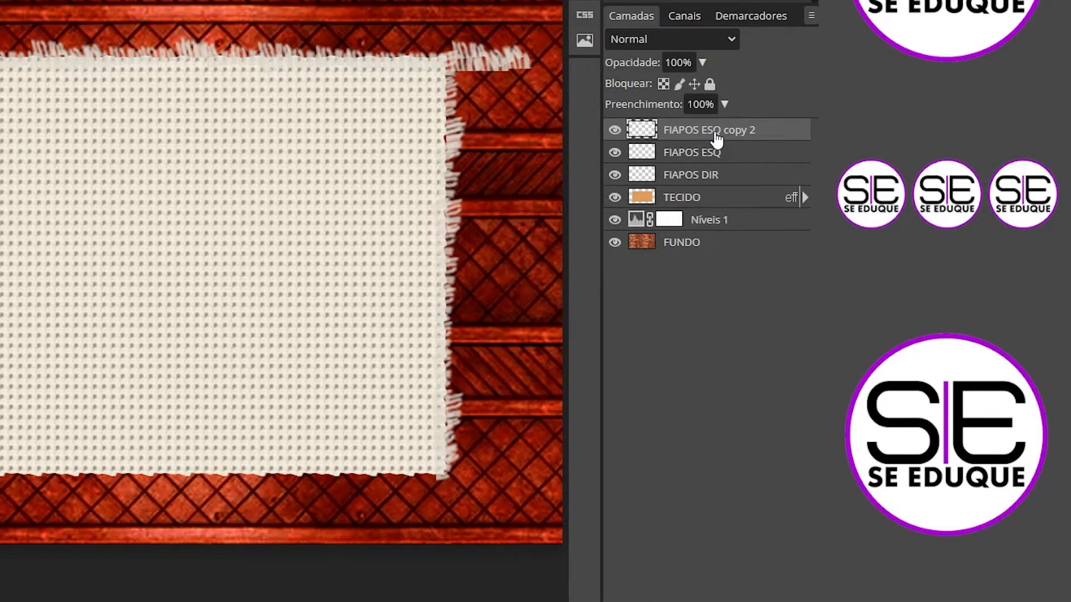
pyautogui.doubleClick(717, 129)
pyautogui.moveTo(694, 135); pyautogui.dragTo(794, 142)
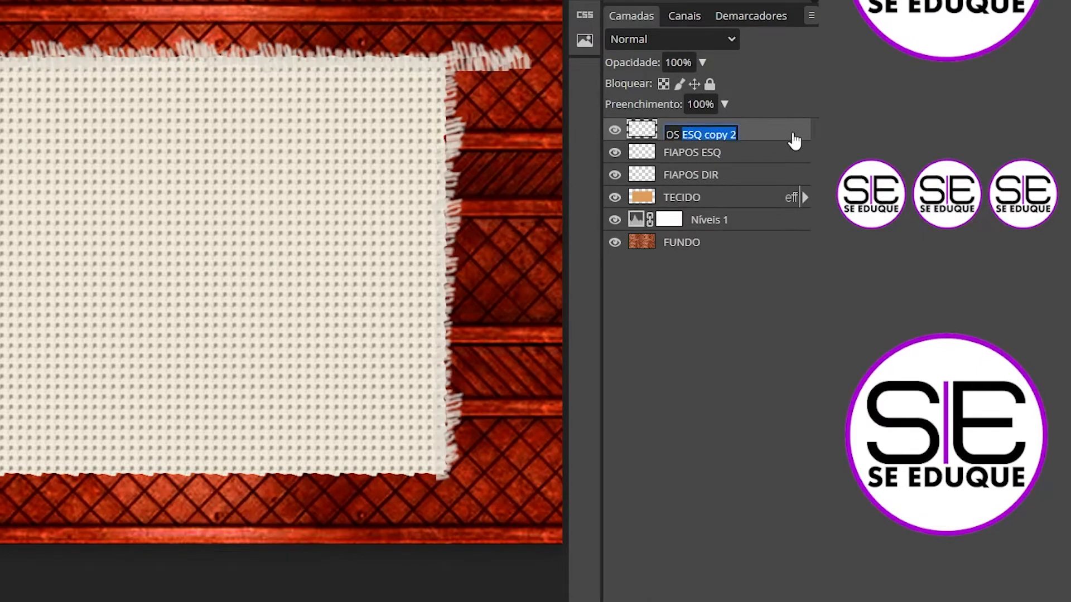
pyautogui.write('SUP')
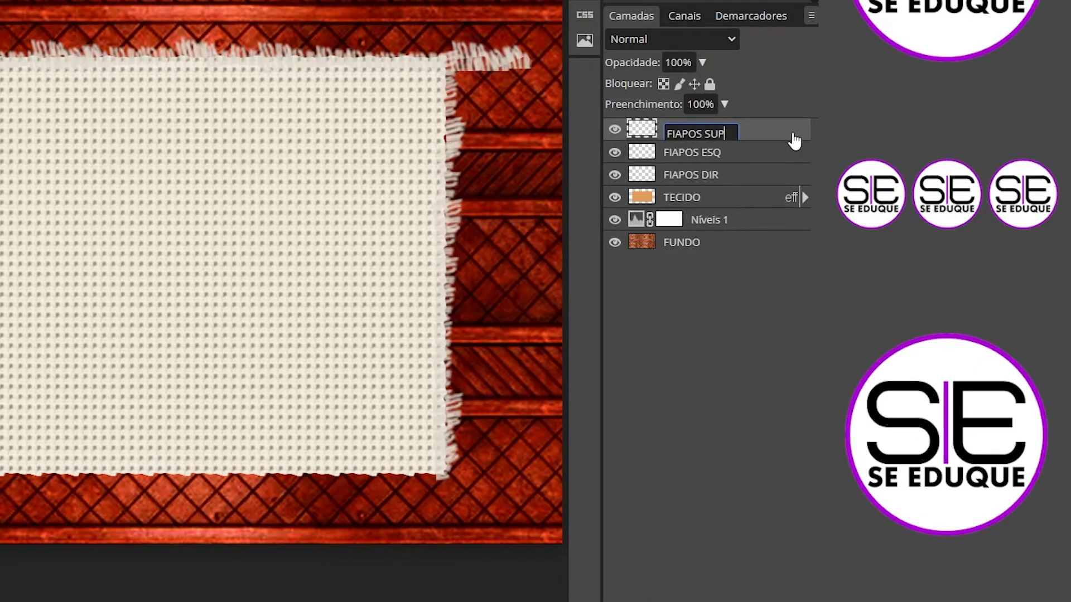
pyautogui.press('Return')
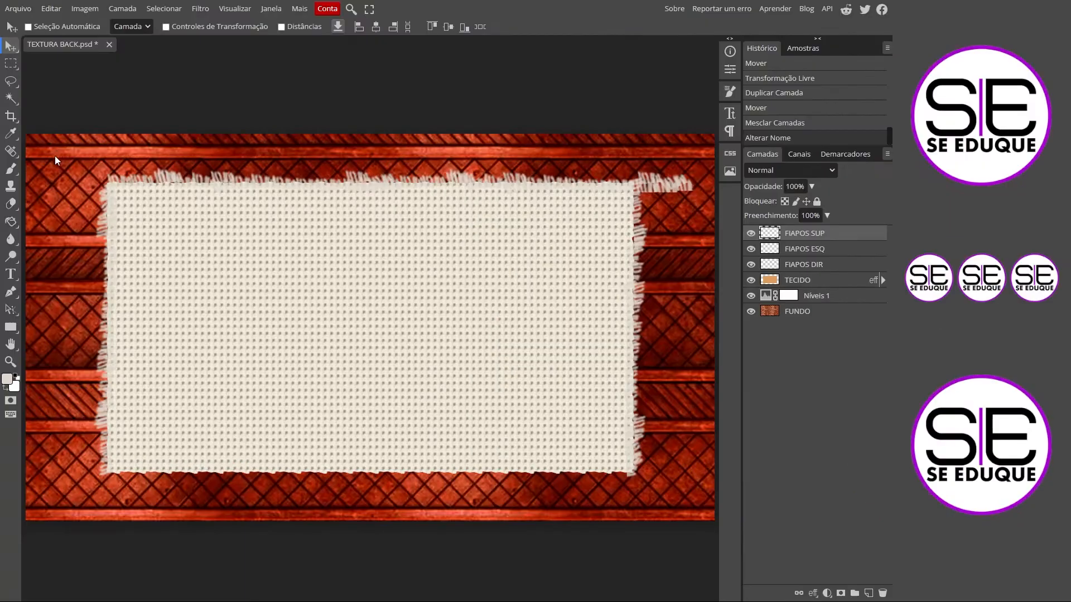
# Step: Erase the FIAPOS SUP threads extending past the fabric's upper-right corner, and shift the remaining fringe slightly up
pyautogui.click(11, 204)
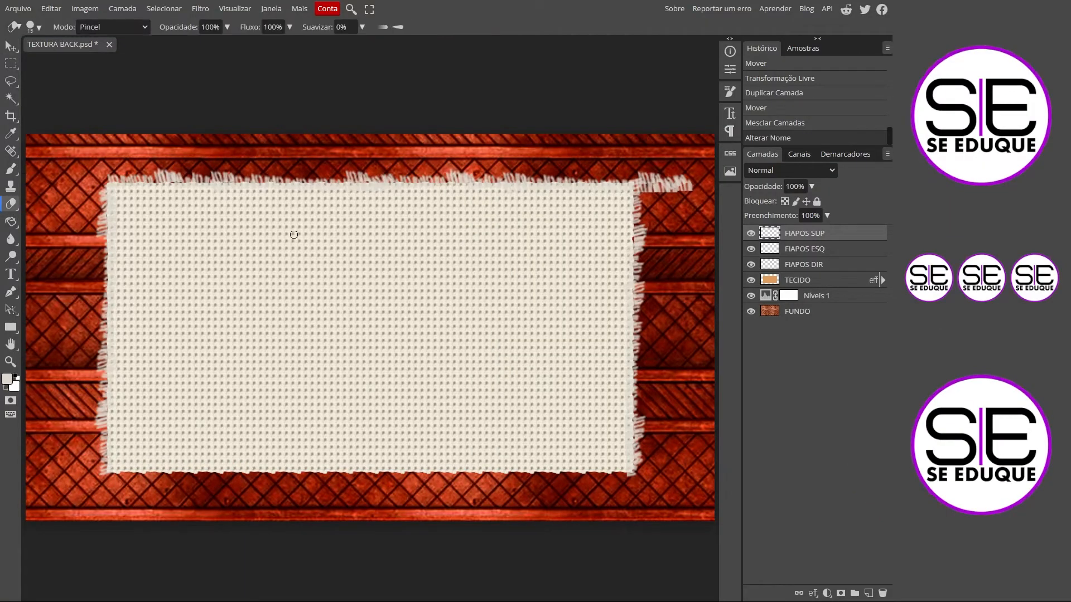
pyautogui.click(667, 193)
pyautogui.moveTo(690, 189); pyautogui.dragTo(657, 172)
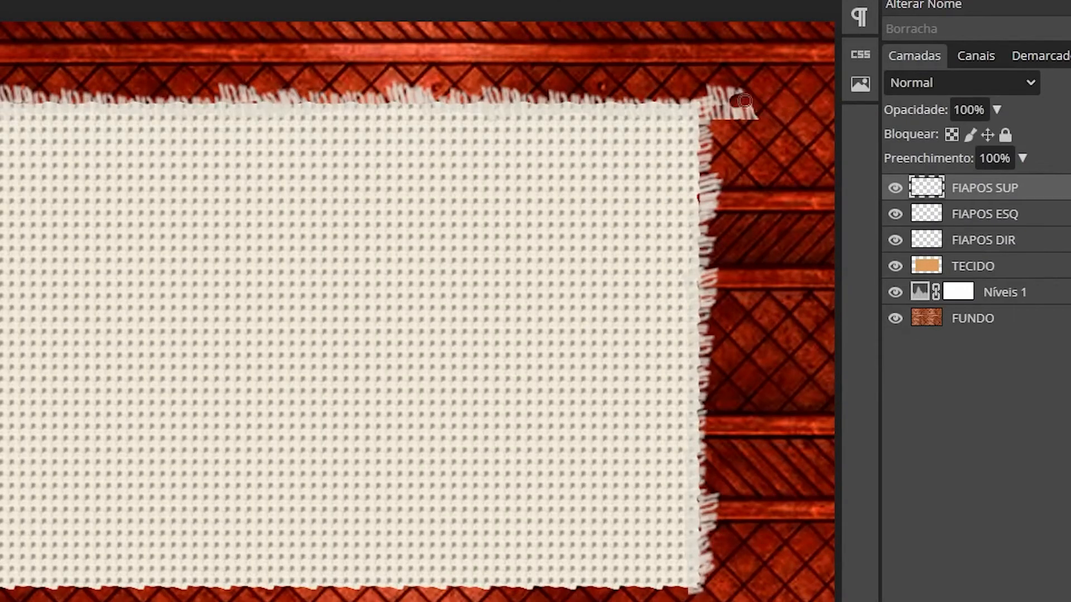
pyautogui.moveTo(738, 85)
pyautogui.mouseDown()
pyautogui.moveTo(711, 126)
pyautogui.moveTo(722, 99)
pyautogui.moveTo(749, 119)
pyautogui.moveTo(698, 88)
pyautogui.moveTo(751, 110)
pyautogui.moveTo(706, 139)
pyautogui.mouseUp()
pyautogui.press('v')
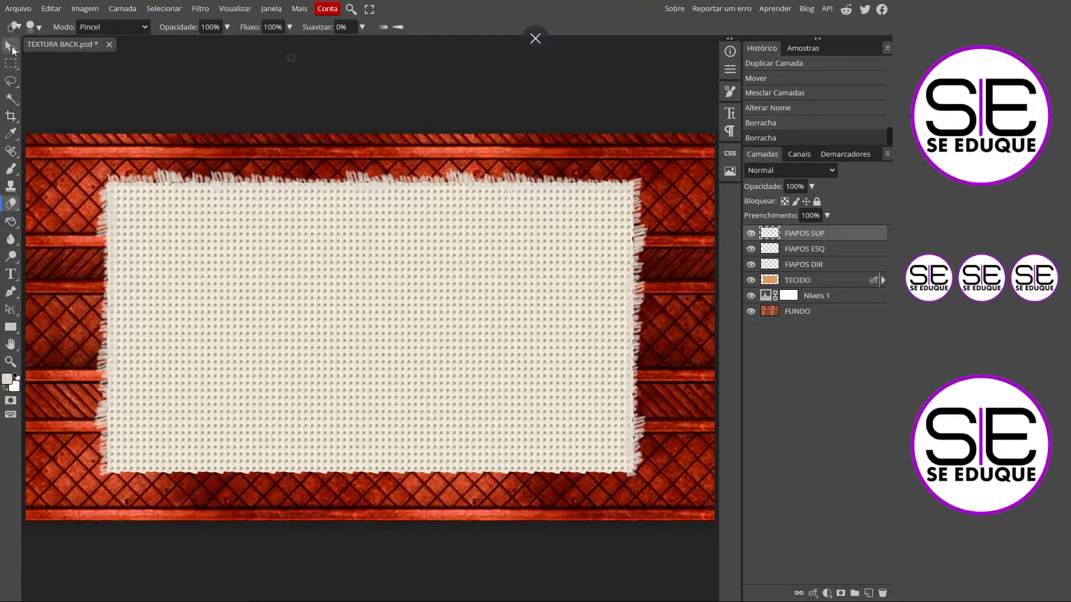
pyautogui.moveTo(370, 179); pyautogui.dragTo(464, 174)
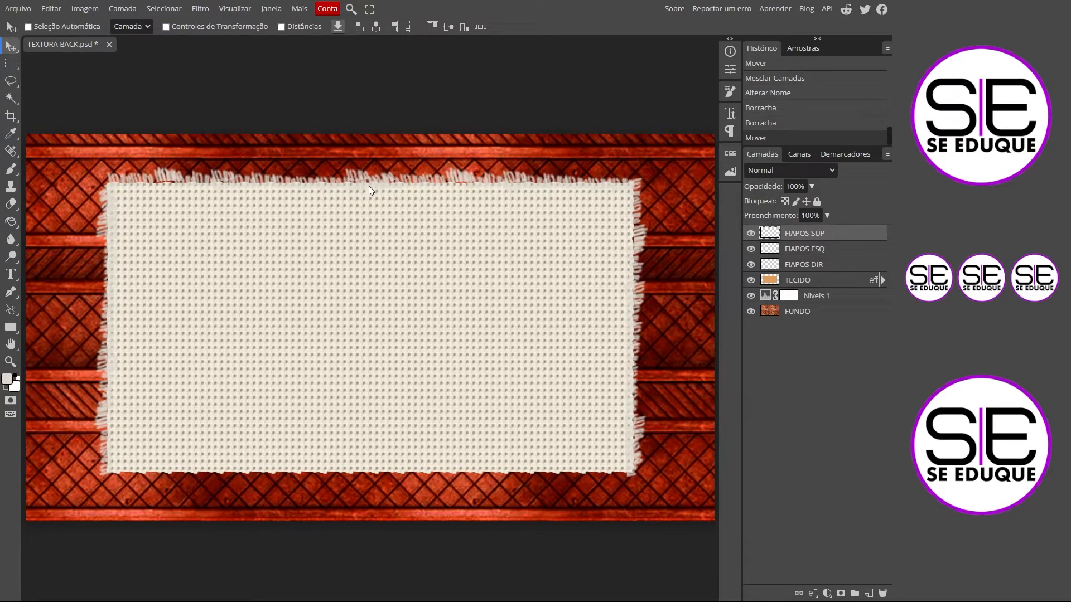
# Step: Duplicate the FIAPOS SUP layer, rotate the copy 180°, and fit it along the fabric's bottom edge
pyautogui.hotkey('ctrl', 'j')
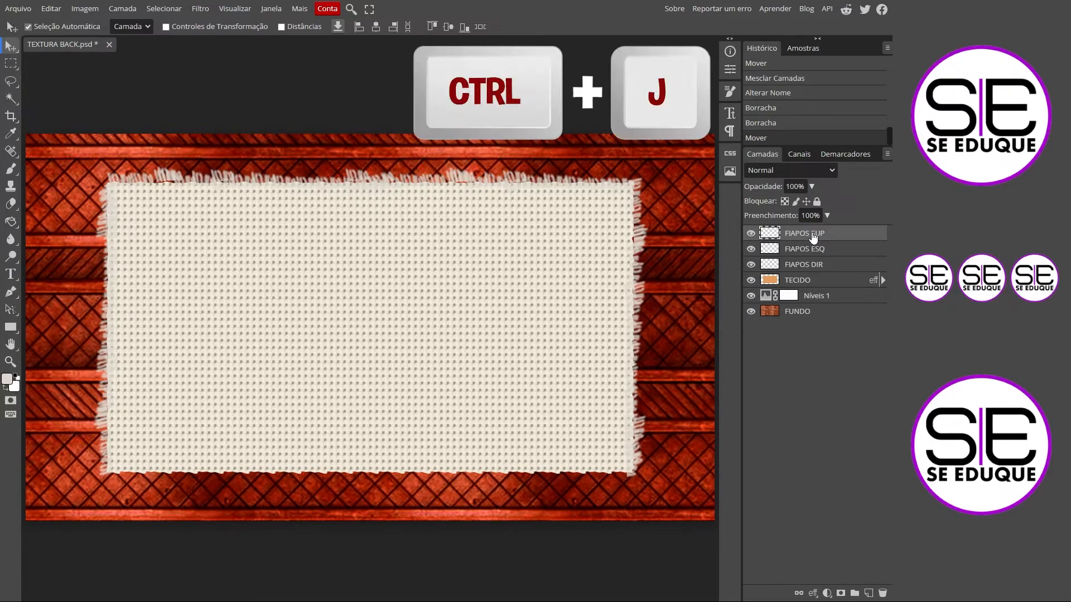
pyautogui.moveTo(427, 182); pyautogui.dragTo(423, 489)
pyautogui.hotkey('ctrl', 'alt', 't')
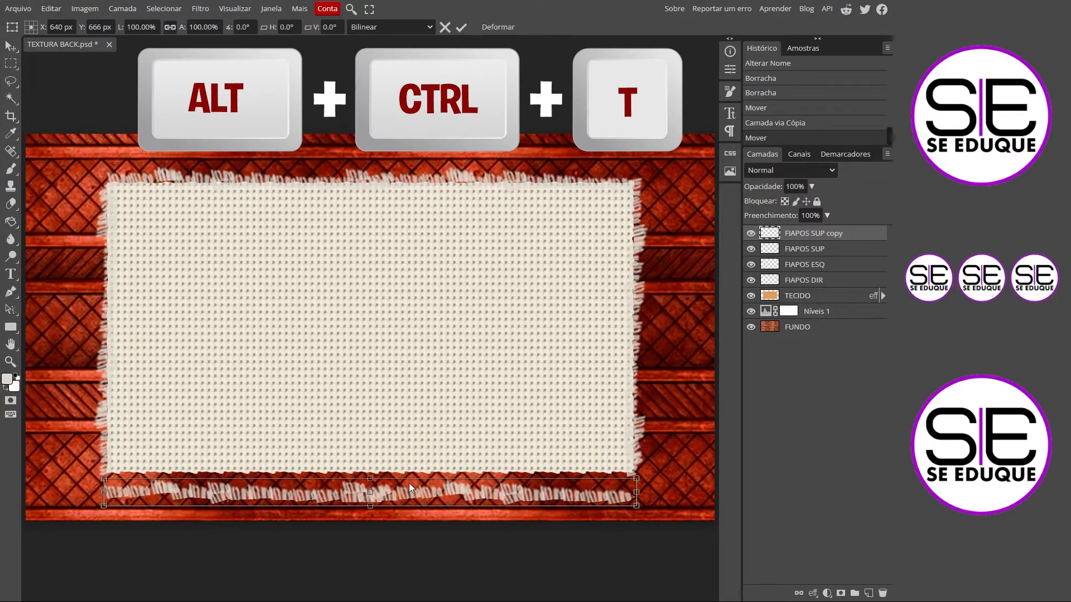
pyautogui.rightClick(293, 490)
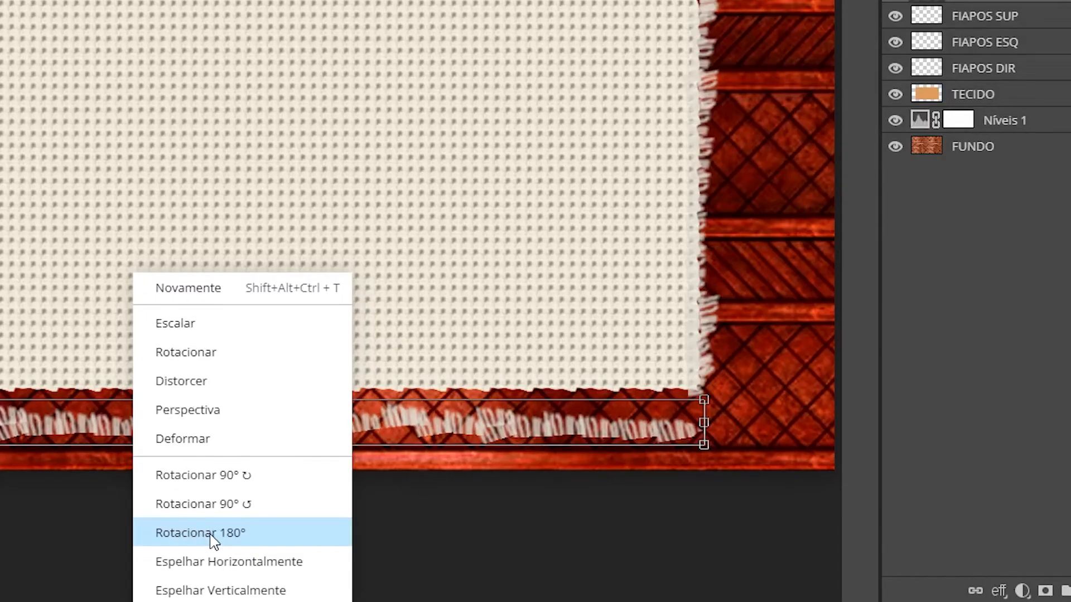
pyautogui.click(211, 534)
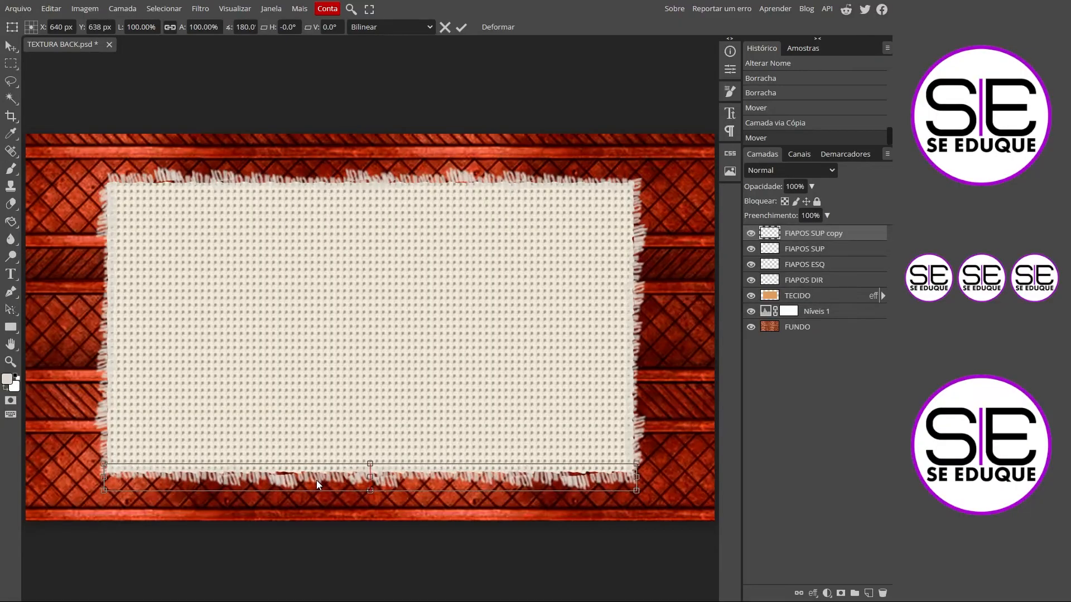
pyautogui.moveTo(316, 480); pyautogui.dragTo(315, 477)
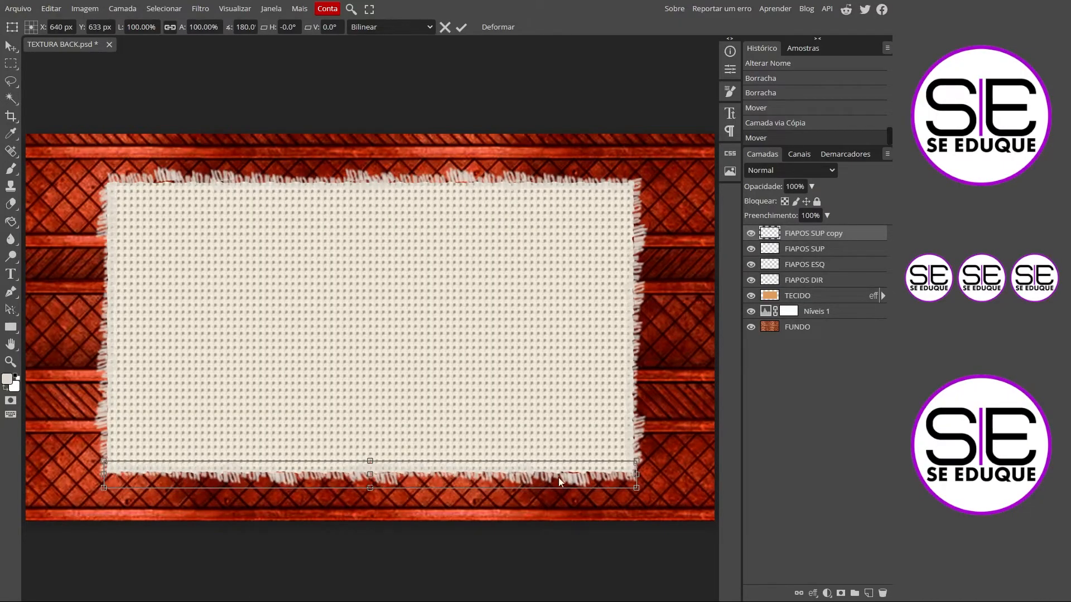
pyautogui.click(462, 27)
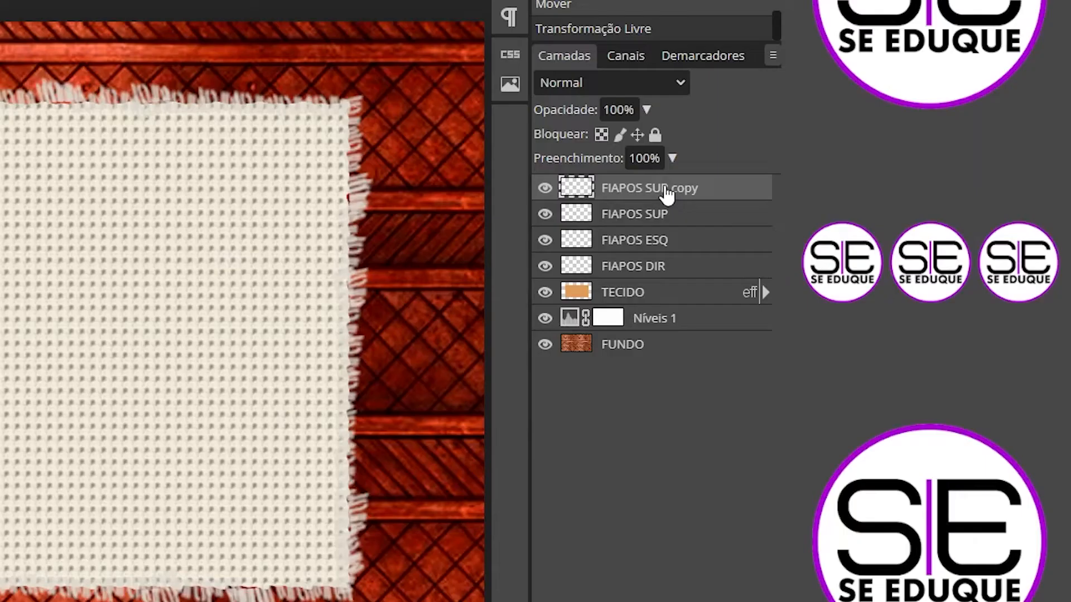
# Step: Rename the FIAPOS SUP copy layer as FIAPOS INF
pyautogui.doubleClick(820, 234)
pyautogui.moveTo(648, 195); pyautogui.dragTo(753, 205)
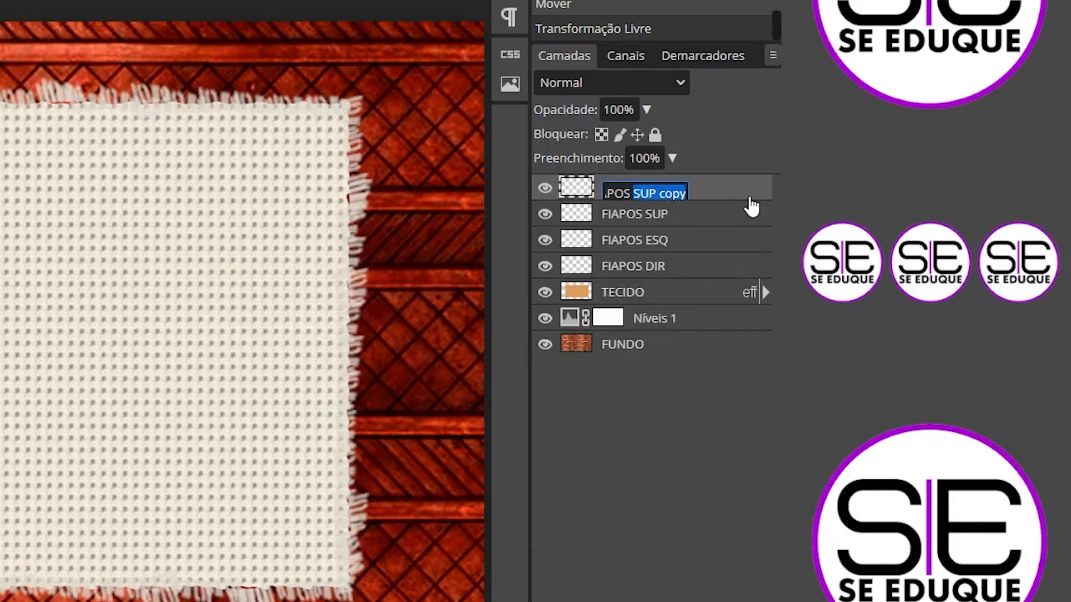
pyautogui.write('INF')
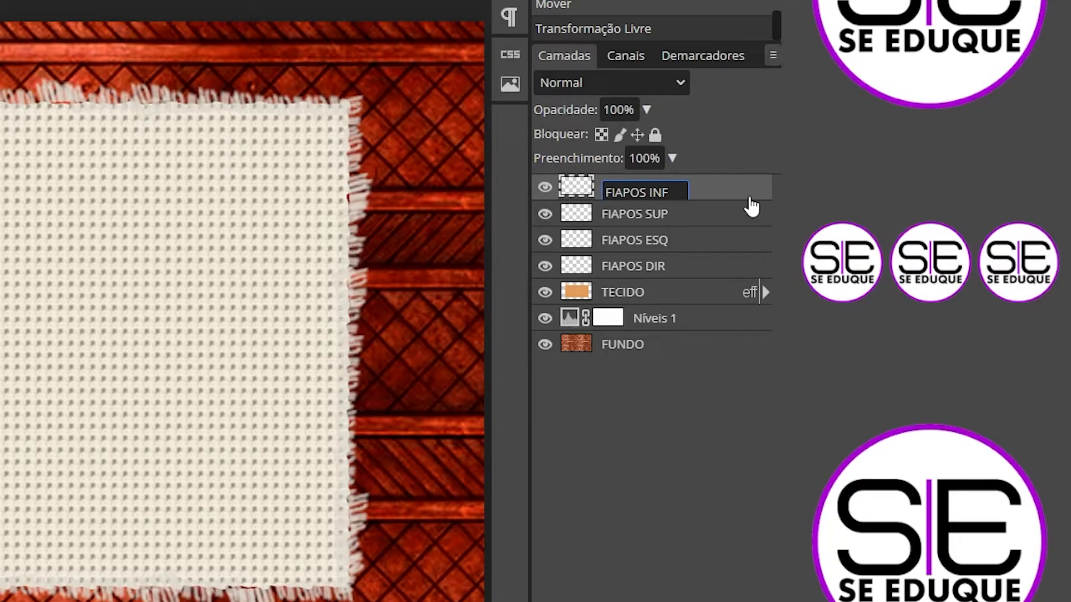
pyautogui.press('Return')
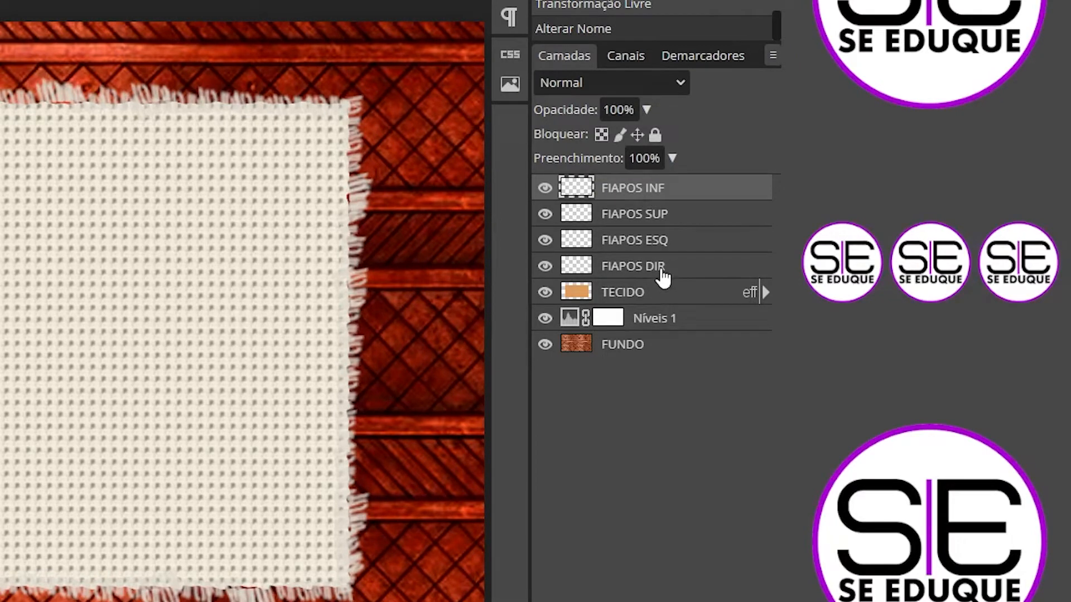
# Step: Group the four fringe layers, from FIAPOS DIR to FIAPOS INF, and name the group FIAPOS
pyautogui.click(661, 268)
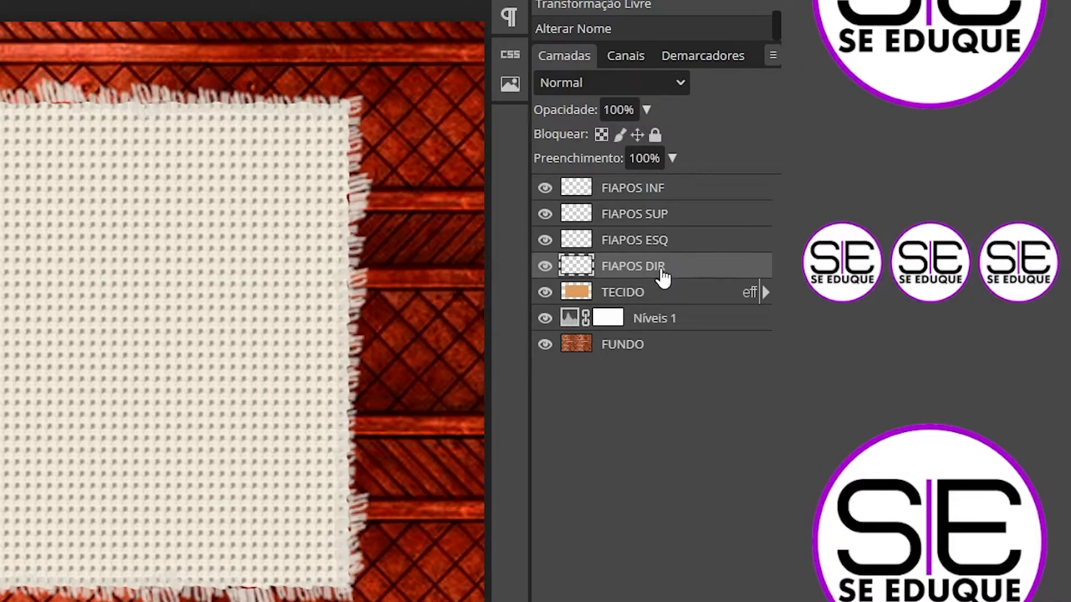
pyautogui.keyDown('shift'); pyautogui.click(672, 193); pyautogui.keyUp('shift')
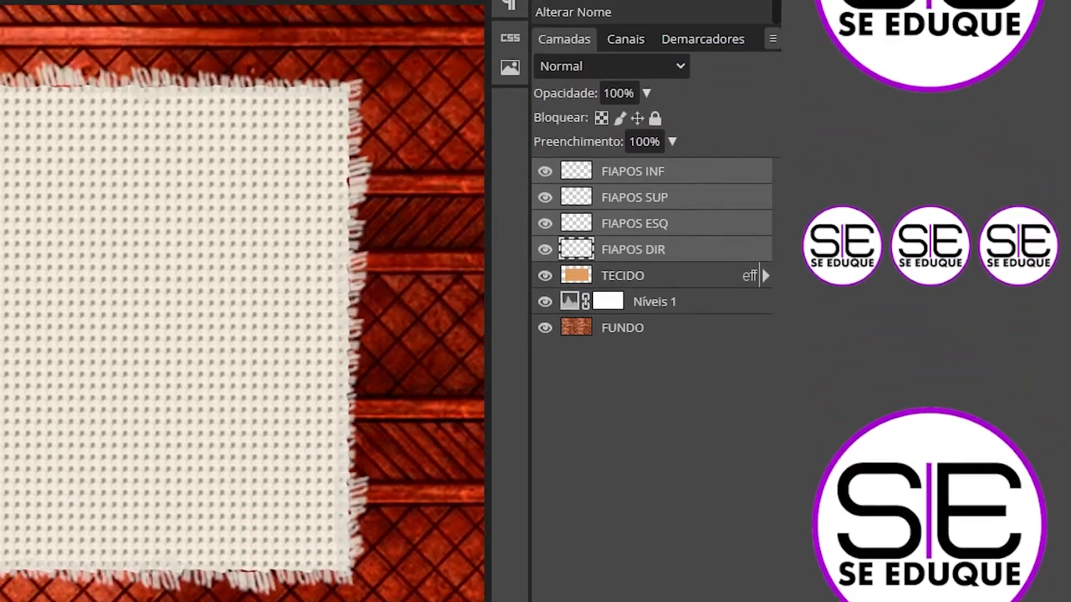
pyautogui.click(718, 590)
pyautogui.write('FIAPOS')
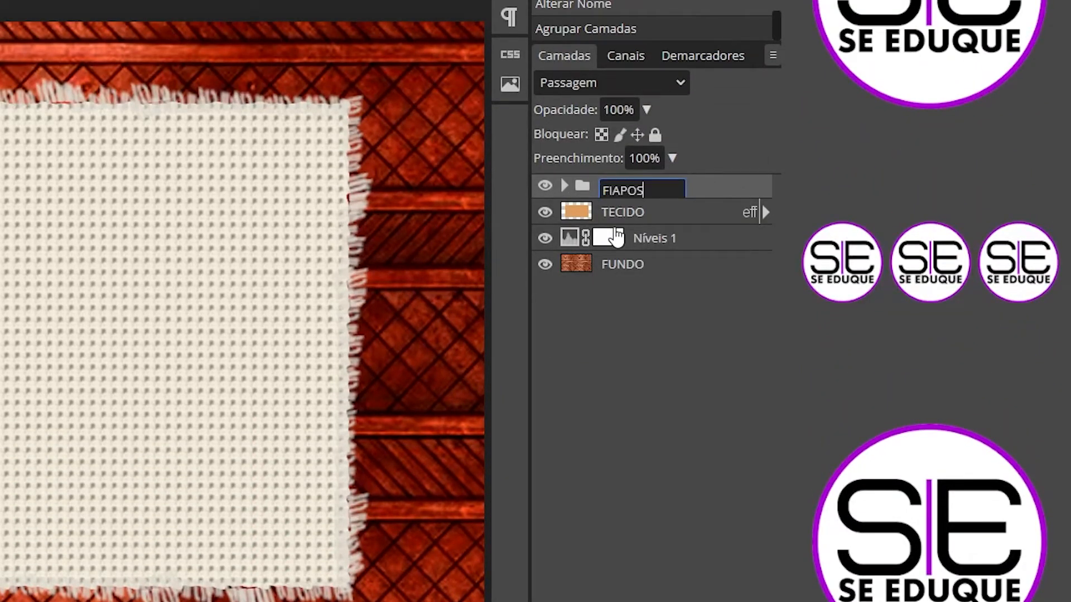
pyautogui.press('Return')
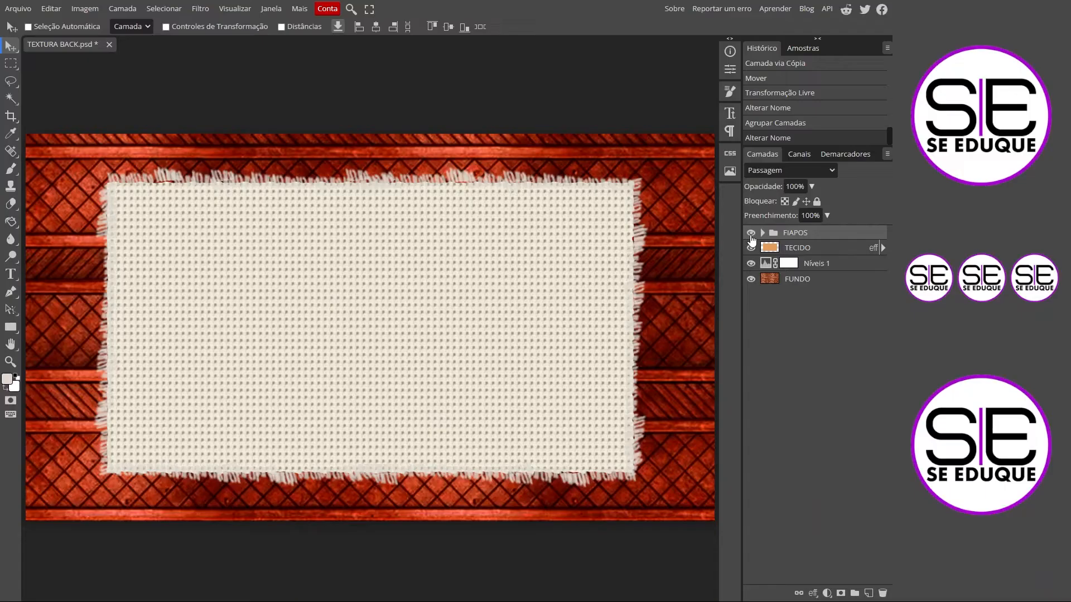
# Step: Toggle the FIAPOS group's visibility to compare the result, and place the group beneath the TECIDO layer
pyautogui.click(545, 189)
pyautogui.click(750, 234)
pyautogui.click(751, 235)
pyautogui.click(751, 234)
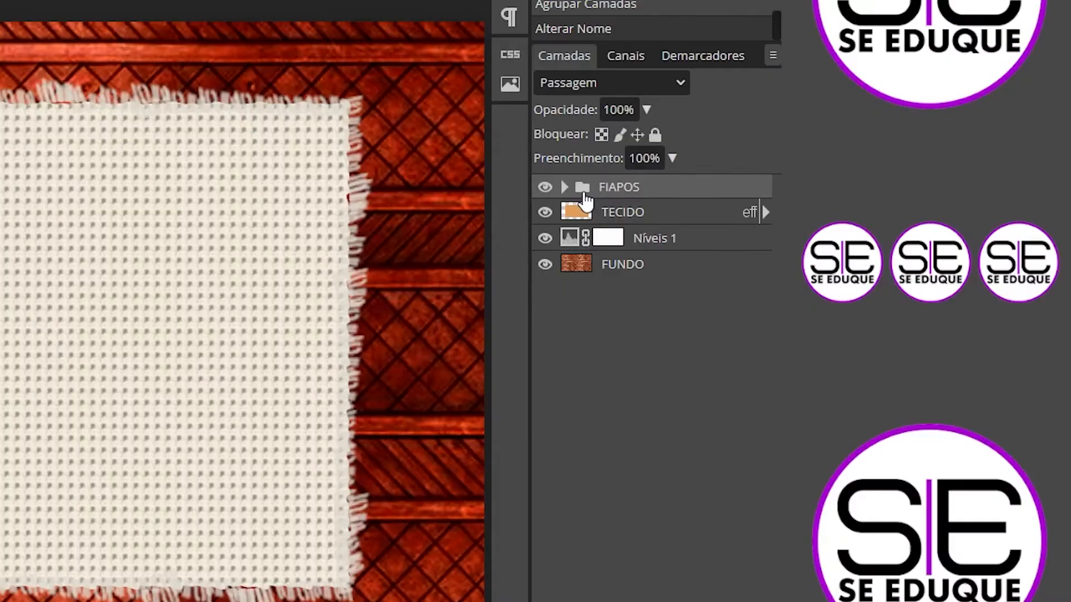
pyautogui.moveTo(590, 196); pyautogui.dragTo(610, 234)
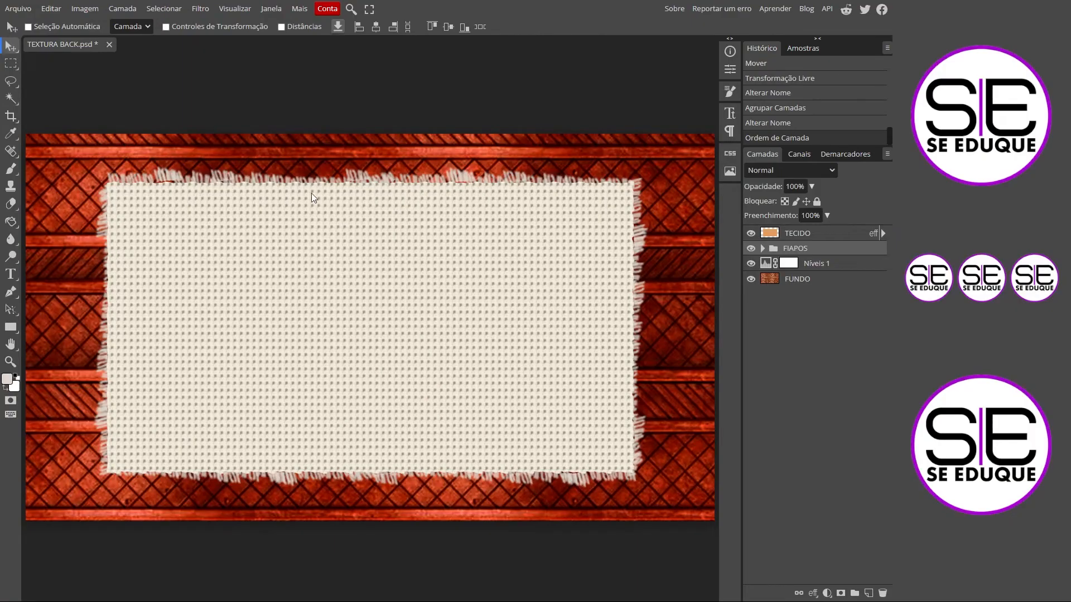
# Step: Nudge the FIAPOS SUP, FIAPOS INF and FIAPOS DIR fringes slightly inward to close the gaps along the fabric's edges
pyautogui.click(762, 249)
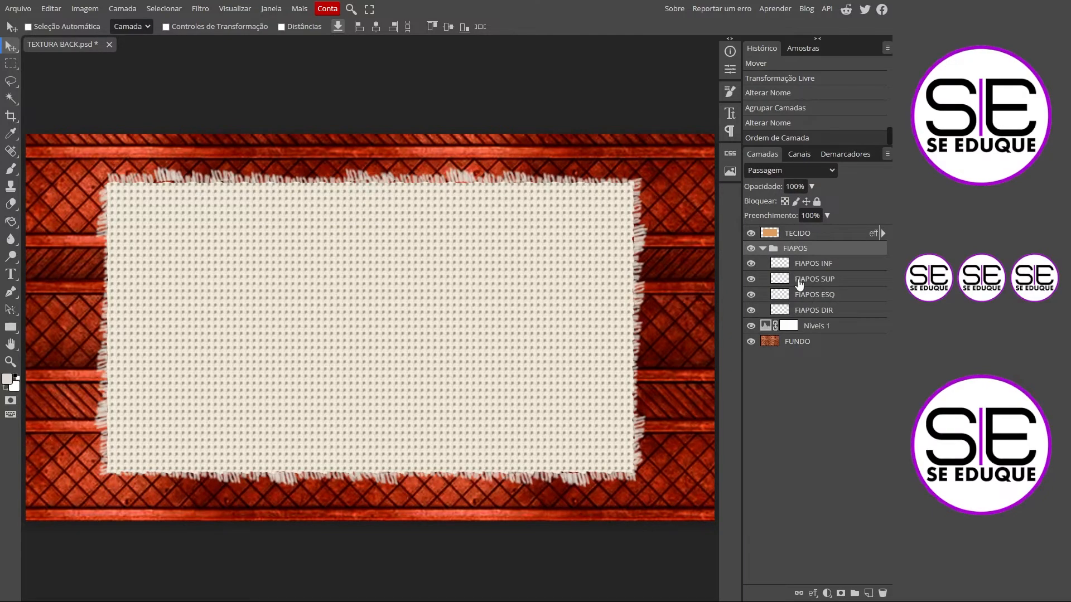
pyautogui.click(800, 279)
pyautogui.moveTo(362, 181); pyautogui.dragTo(365, 183)
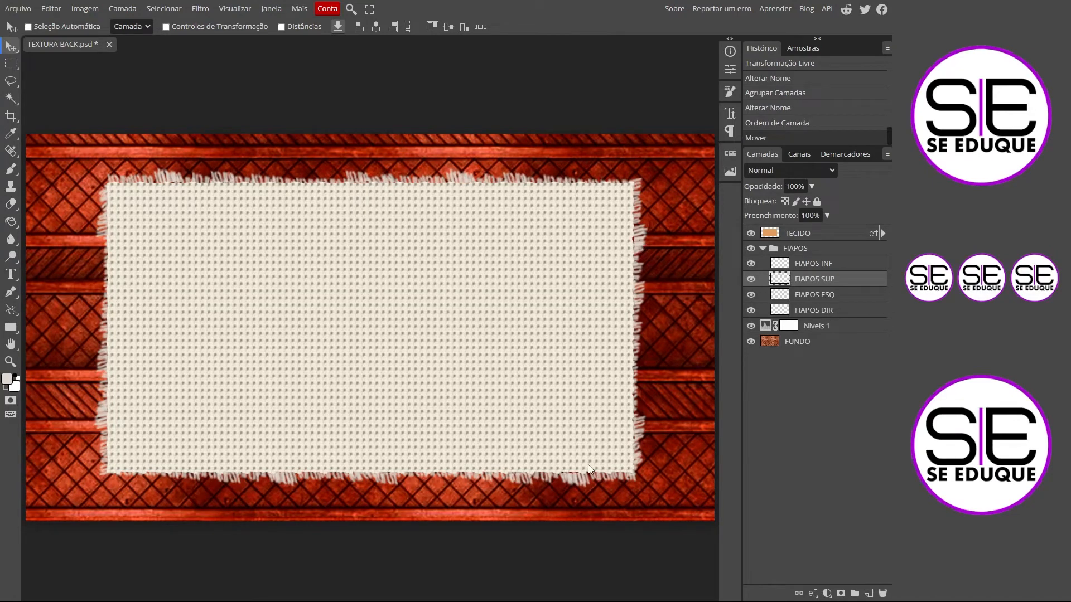
pyautogui.click(806, 266)
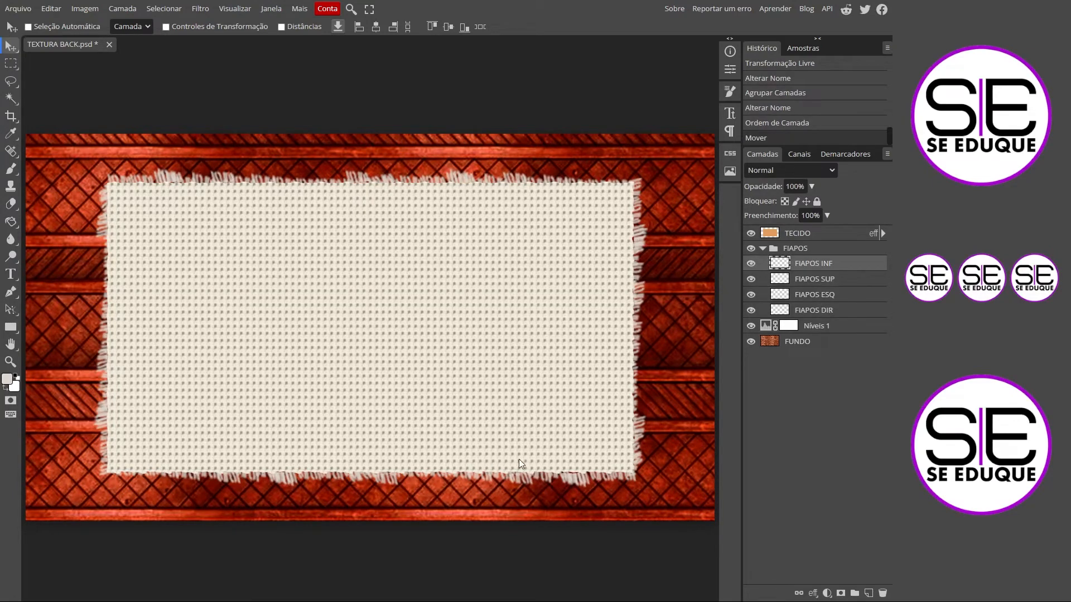
pyautogui.moveTo(516, 475); pyautogui.dragTo(517, 473)
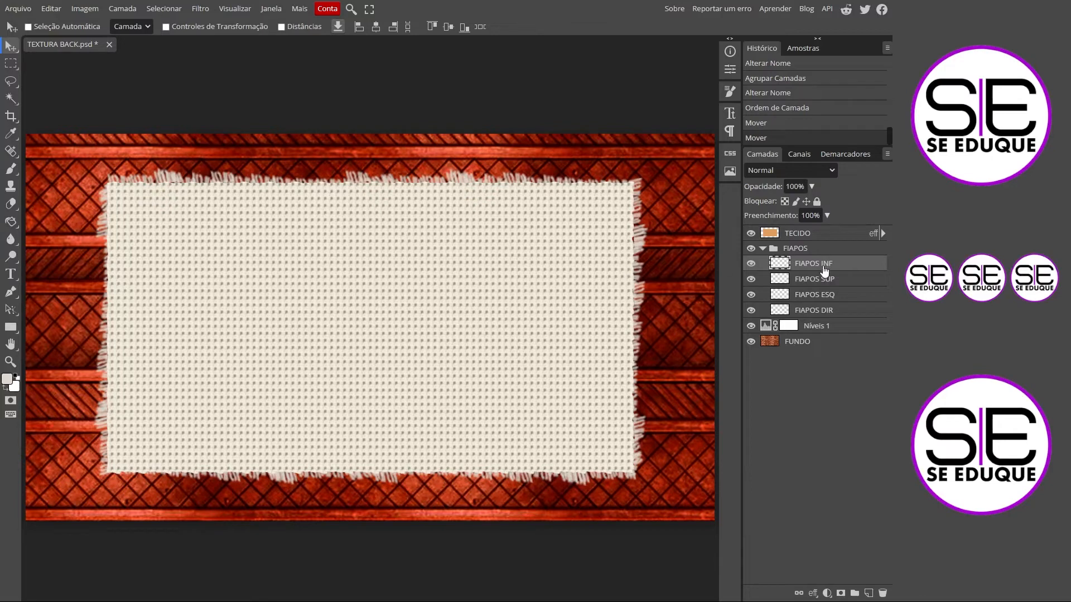
pyautogui.click(811, 310)
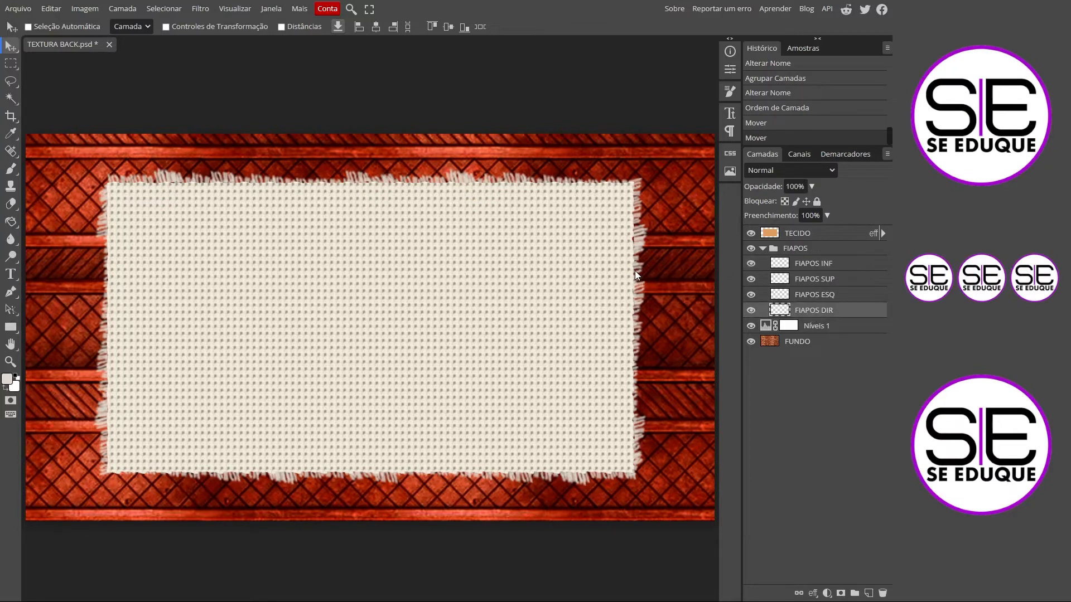
pyautogui.moveTo(635, 270); pyautogui.dragTo(634, 273)
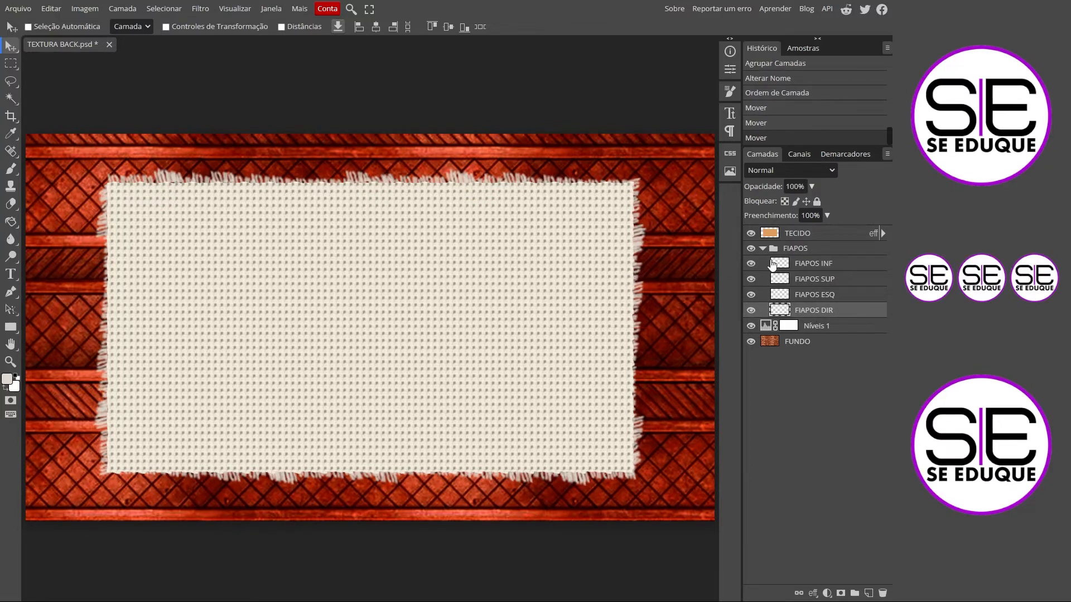
pyautogui.click(762, 248)
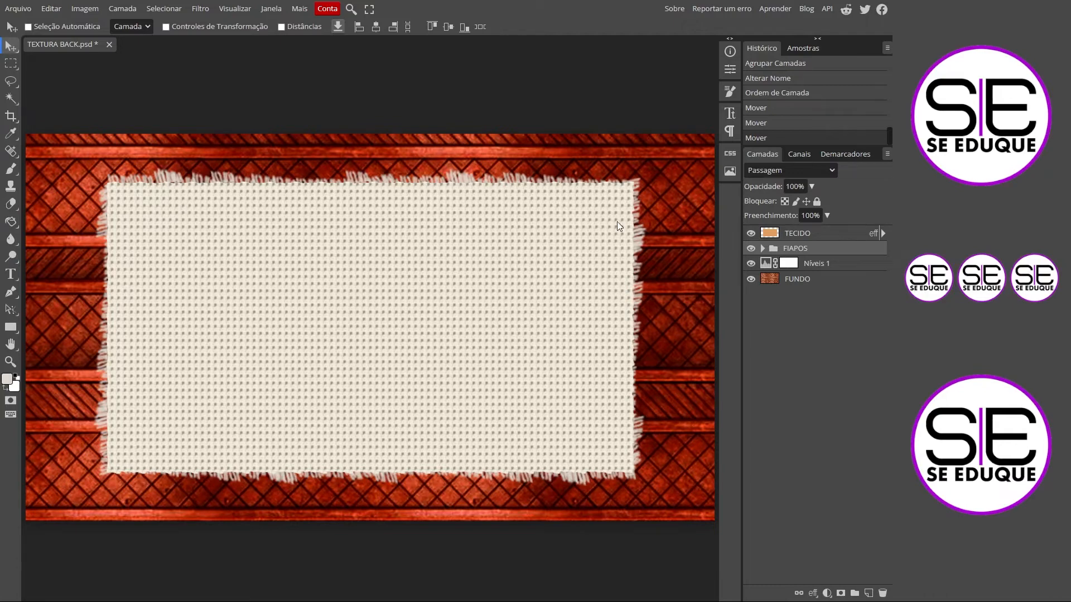
# Step: Start a text layer above TECIDO near the fabric's upper-left area, using the Kingthings Xstitch font
pyautogui.click(10, 274)
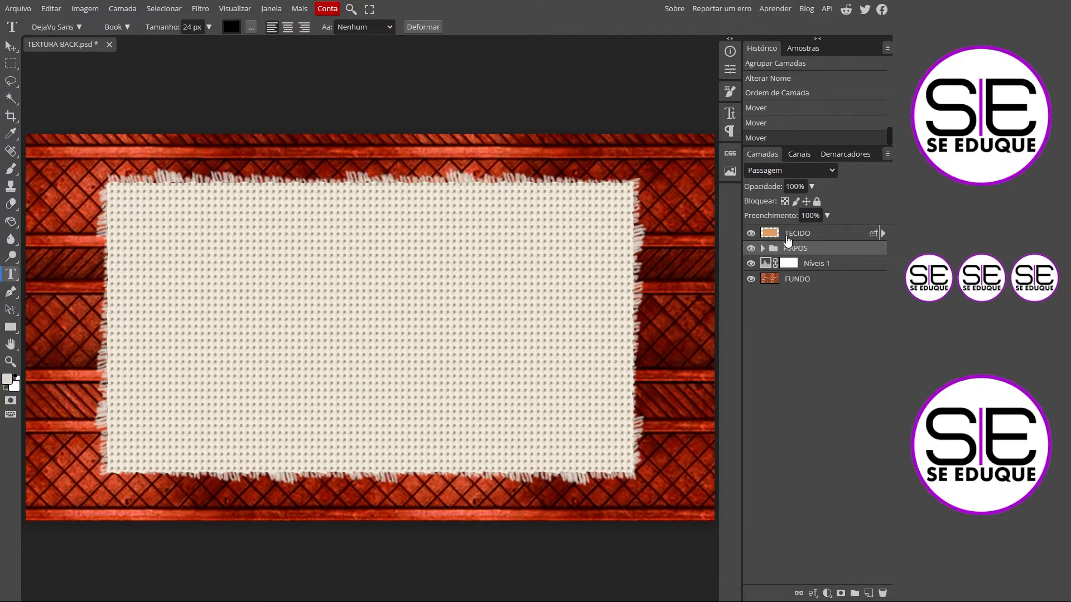
pyautogui.click(789, 238)
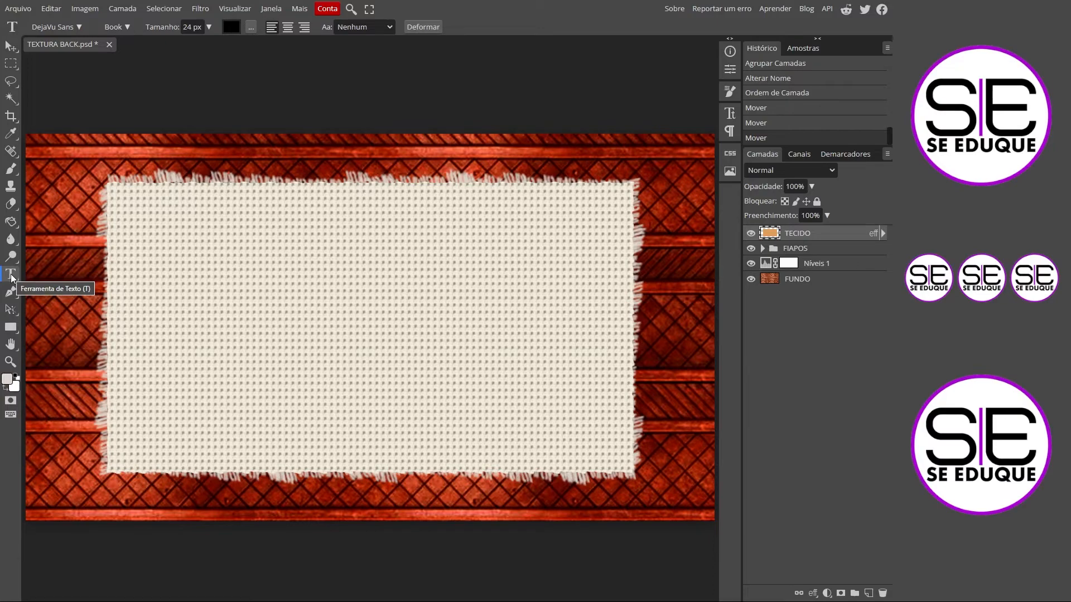
pyautogui.click(192, 276)
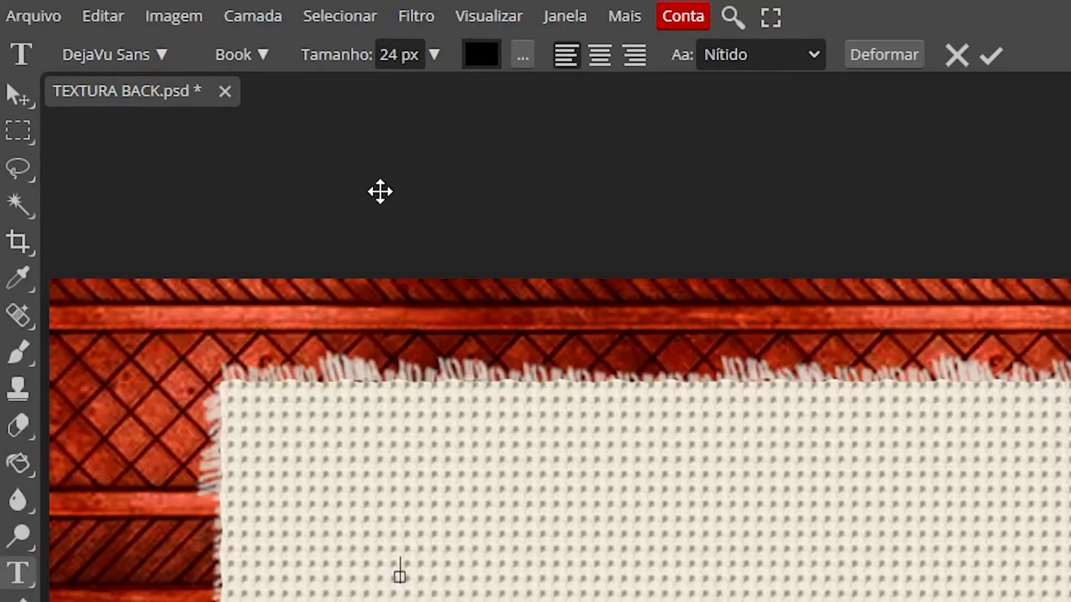
pyautogui.click(170, 58)
pyautogui.click(206, 144)
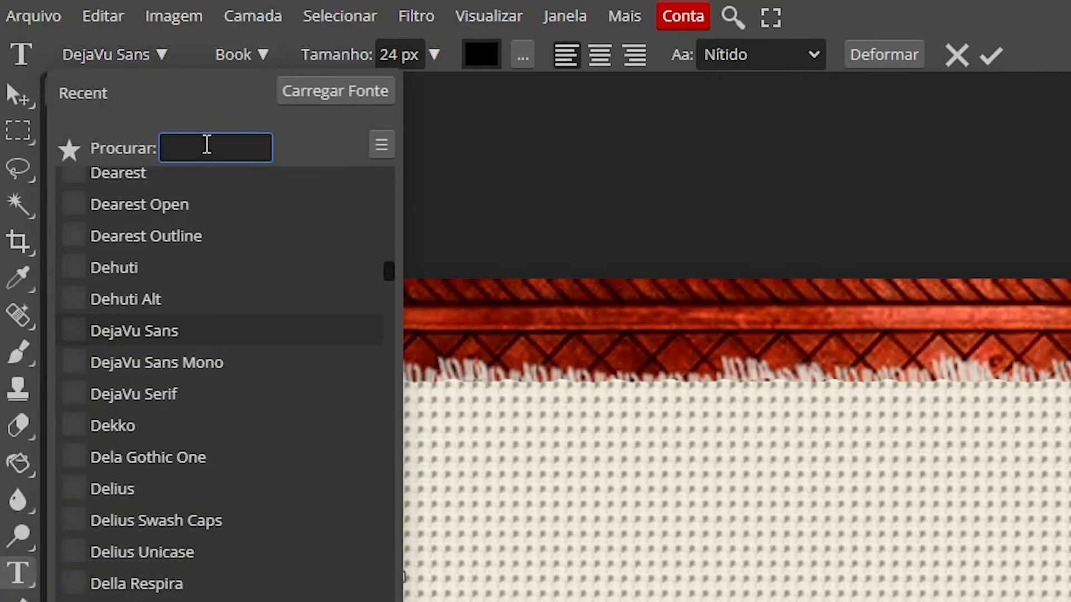
pyautogui.write('KING')
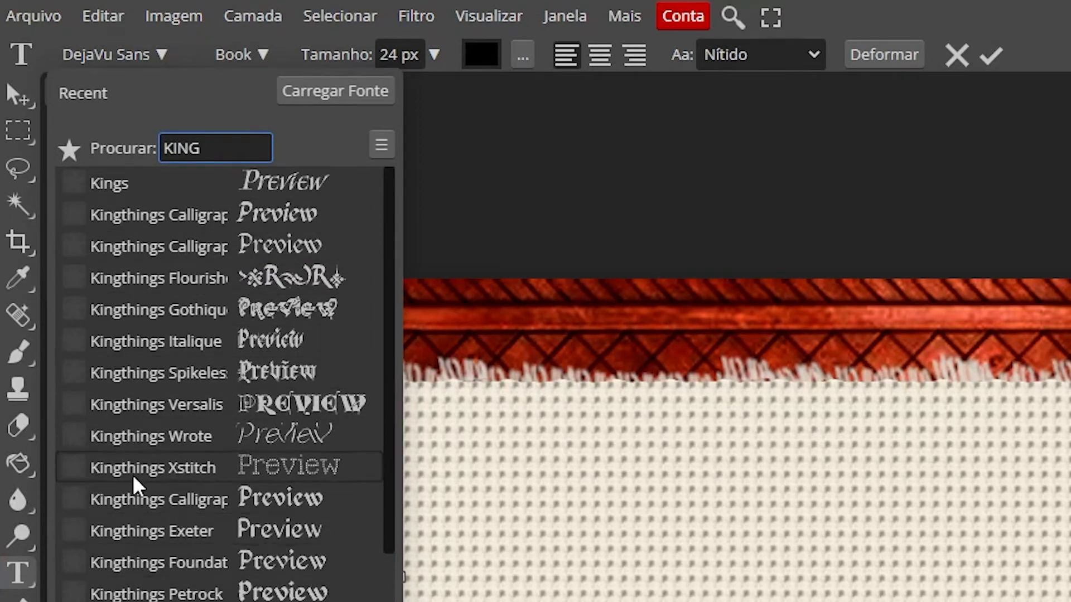
pyautogui.click(190, 477)
# Step: Set the text size to 200 px and write CANAL on the upper part of the fabric
pyautogui.click(393, 56)
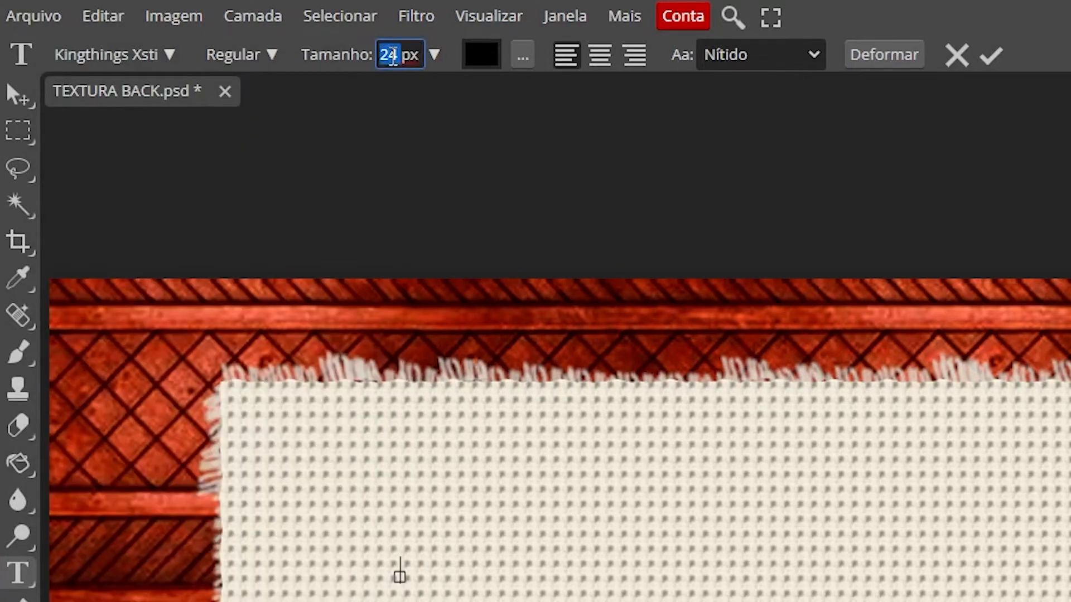
pyautogui.write('200')
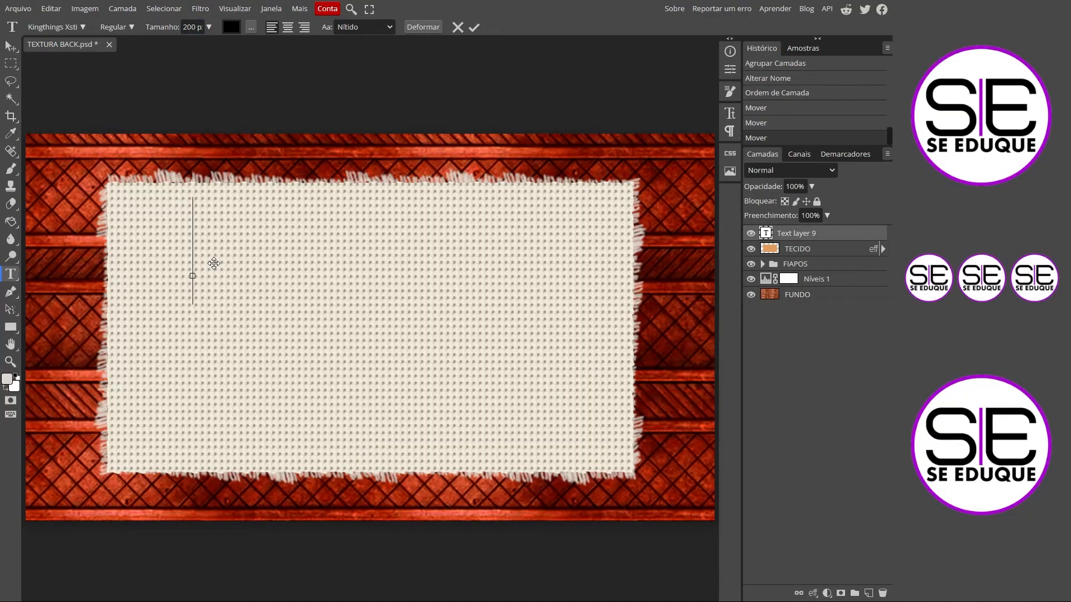
pyautogui.click(213, 263)
pyautogui.write('CANAL')
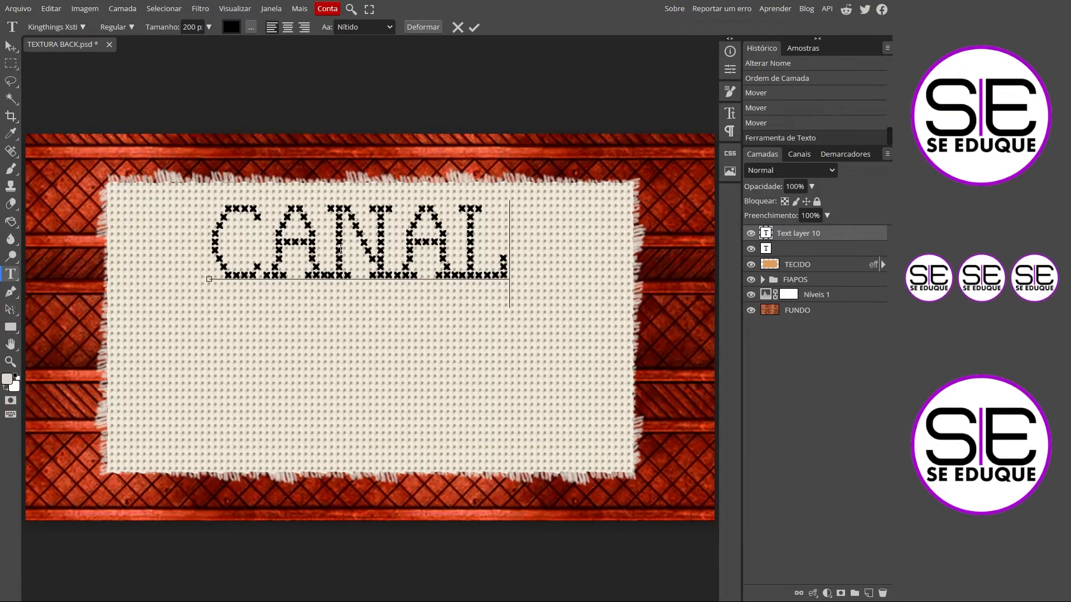
# Step: Enlarge the CANAL text to 300 px and reposition it to fit across the upper half of the fabric
pyautogui.hotkey('ctrl', 'a')
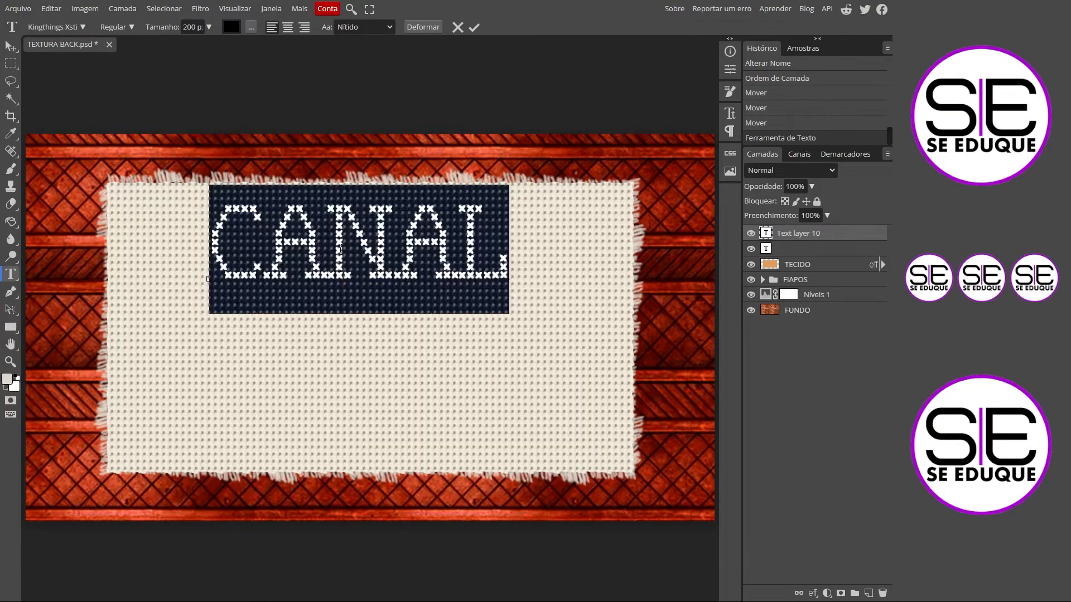
pyautogui.doubleClick(189, 27)
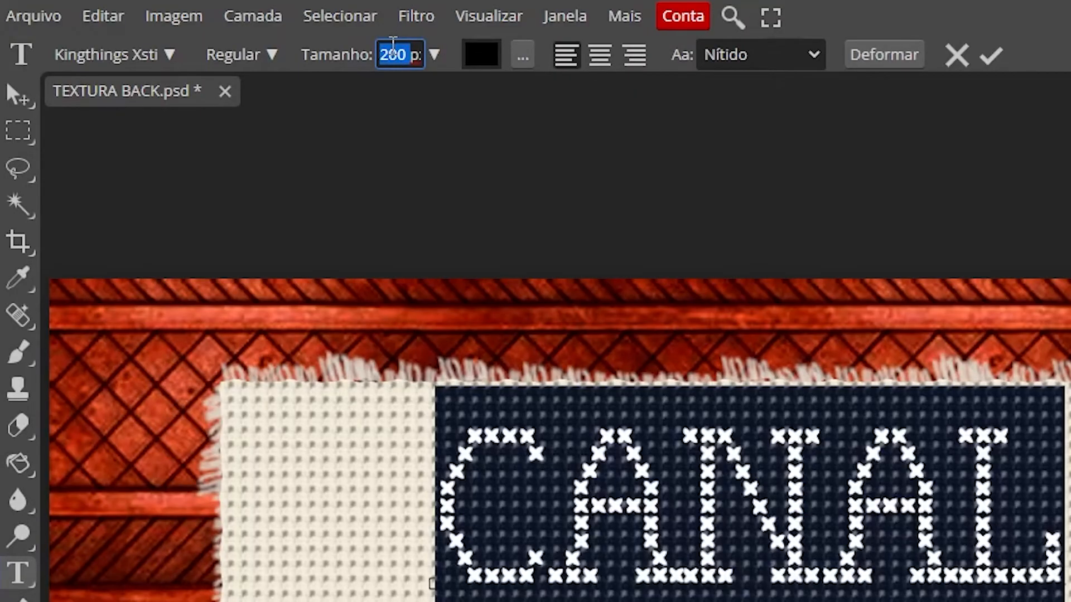
pyautogui.write('300')
pyautogui.press('Return')
pyautogui.click(17, 97)
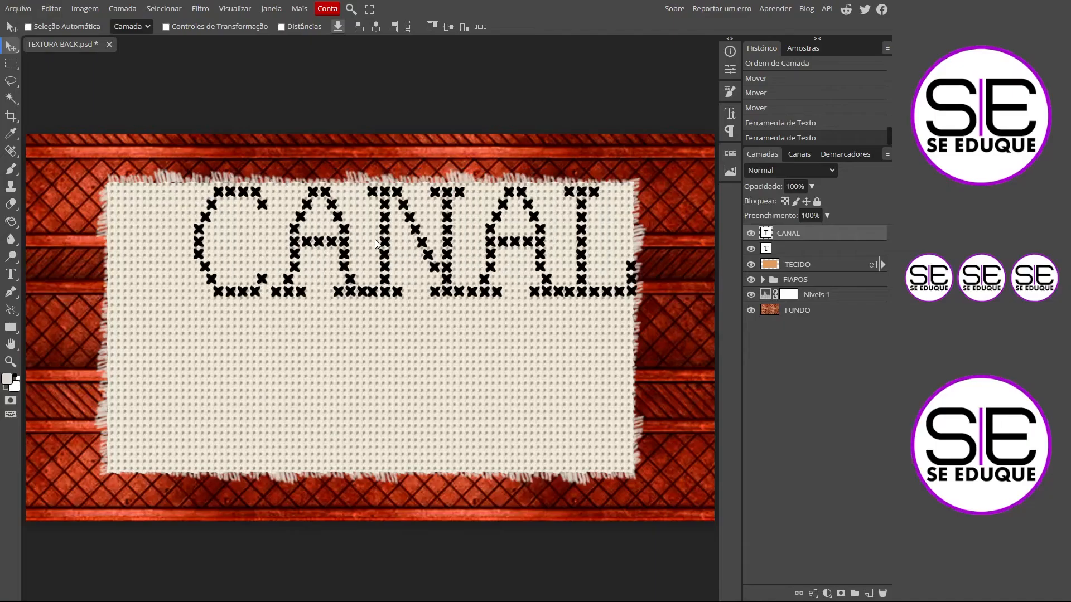
pyautogui.moveTo(376, 244); pyautogui.dragTo(340, 258)
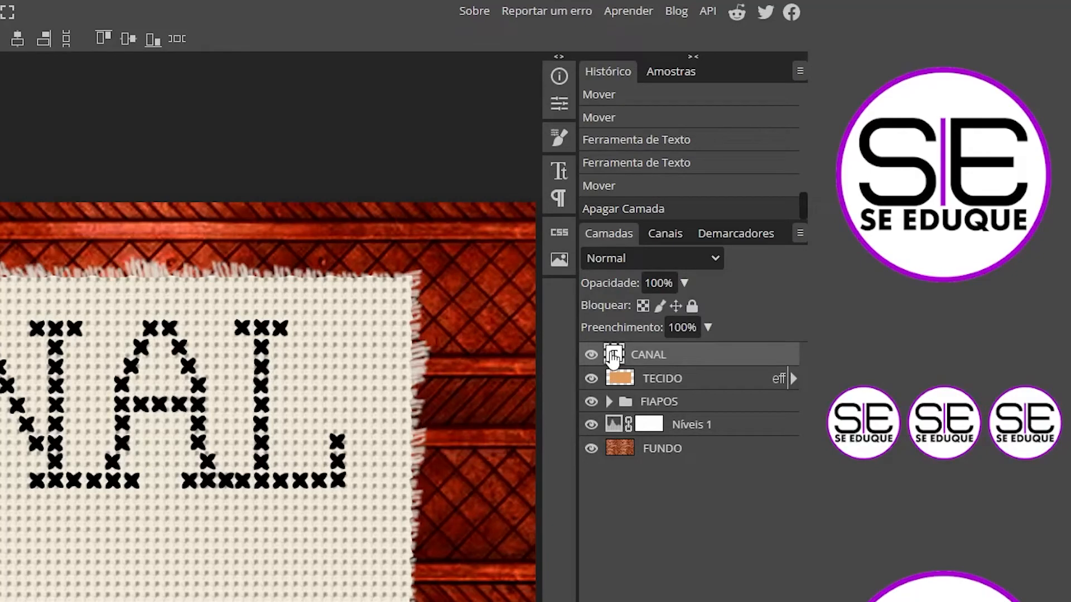
# Step: Duplicate the CANAL text layer and place the copy beneath the original in the layer order
pyautogui.hotkey('ctrl', 'j')
pyautogui.moveTo(614, 357); pyautogui.dragTo(623, 416)
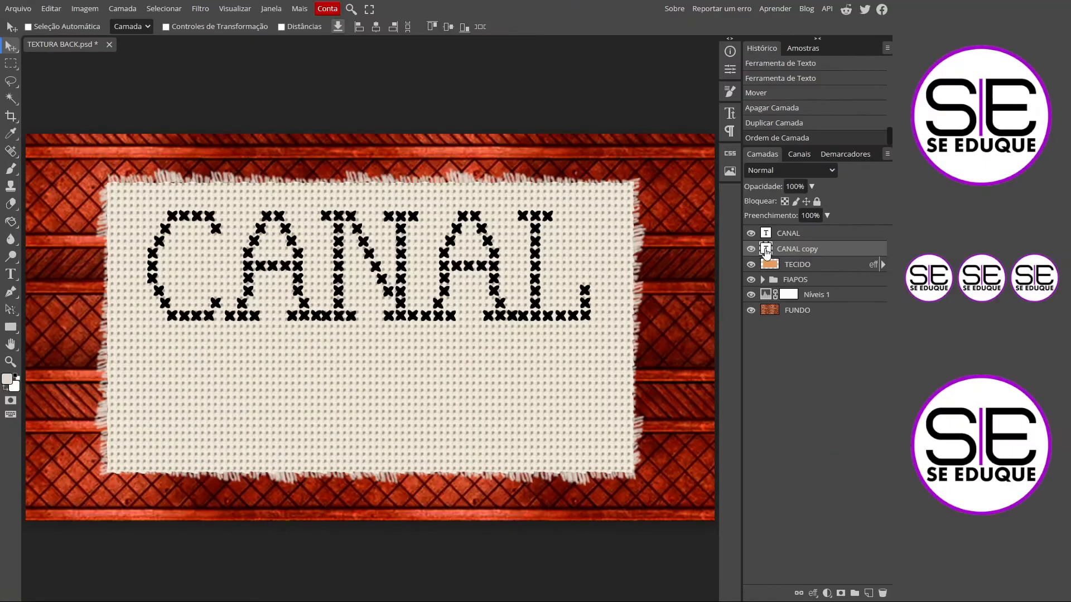
# Step: Replace the text of the CANAL copy with SE EDUQUE and set its size to 166 px
pyautogui.doubleClick(765, 249)
pyautogui.write('SE EDUQ')
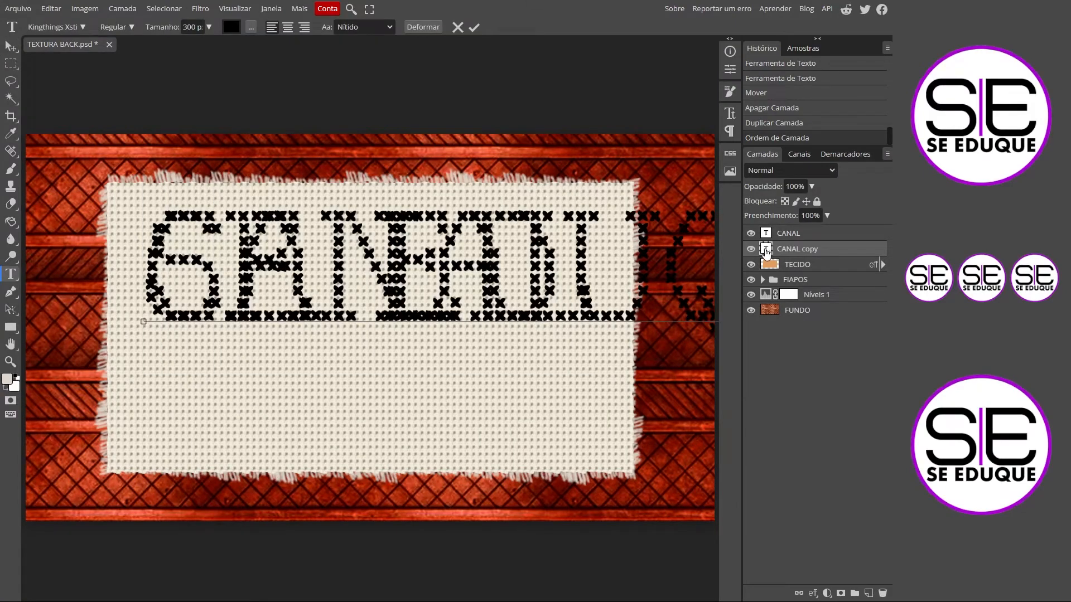
pyautogui.click(766, 251)
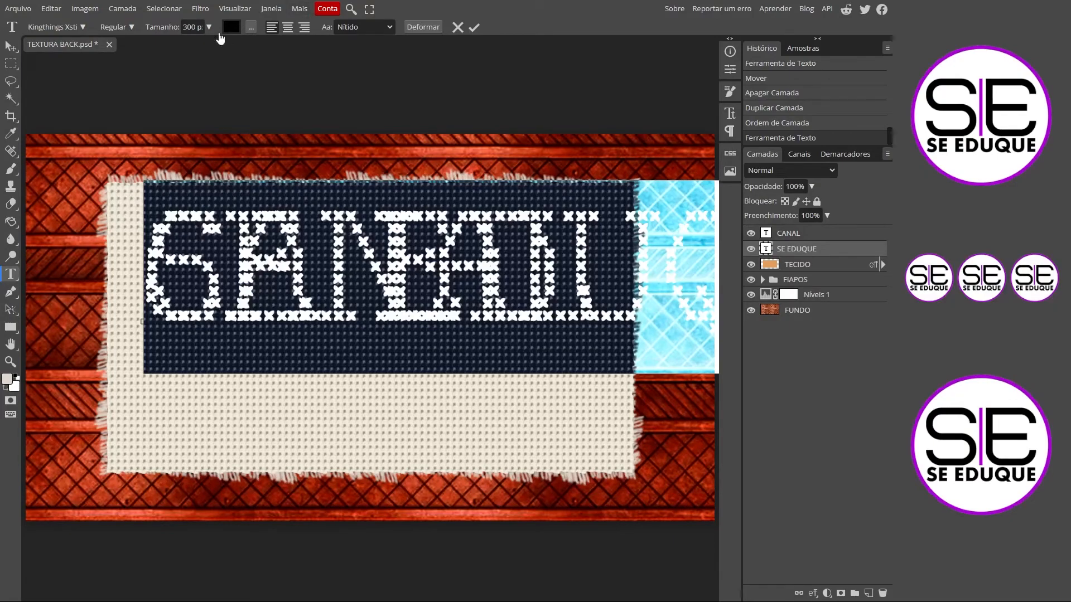
pyautogui.click(210, 31)
pyautogui.moveTo(202, 44)
pyautogui.mouseDown()
pyautogui.moveTo(191, 44)
pyautogui.moveTo(217, 40)
pyautogui.mouseUp()
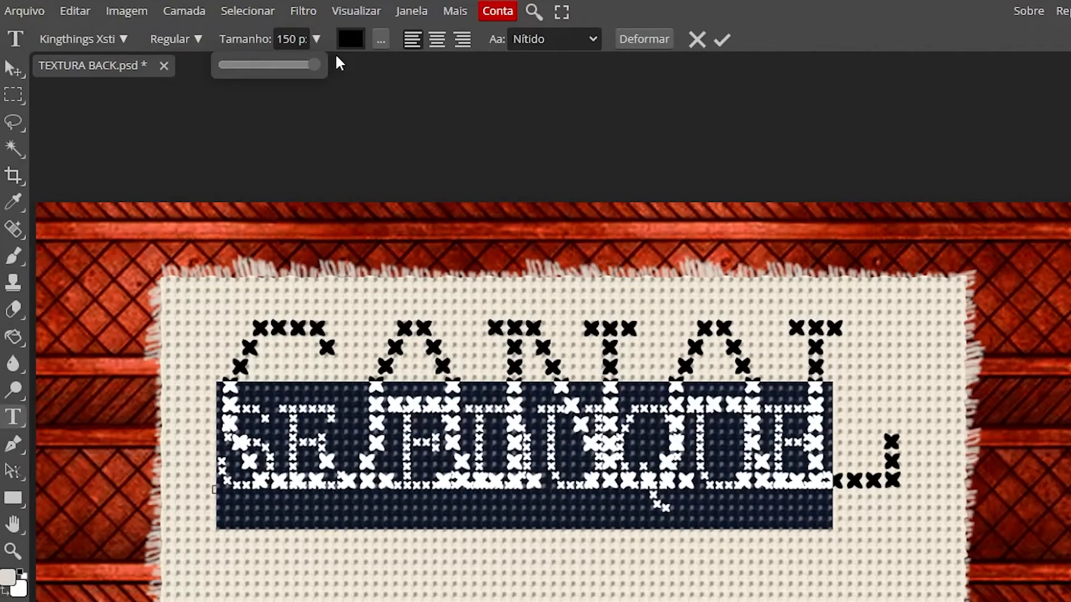
pyautogui.click(280, 40)
pyautogui.scroll(19, 280, 40)
pyautogui.scroll(-3, 280, 40)
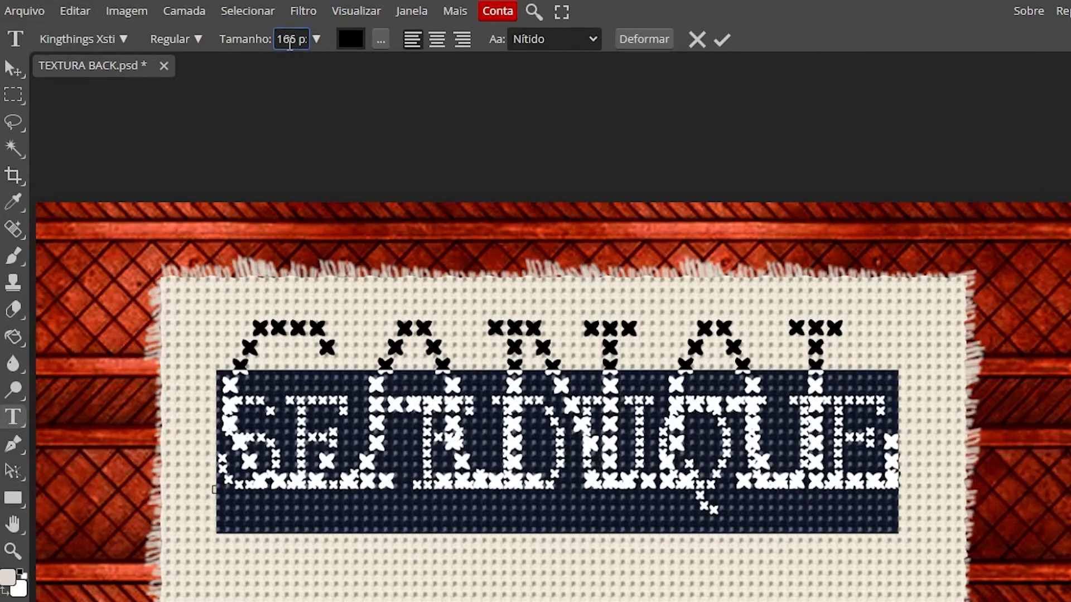
# Step: Move the SE EDUQUE text directly beneath CANAL, aligned with it on the fabric
pyautogui.click(14, 68)
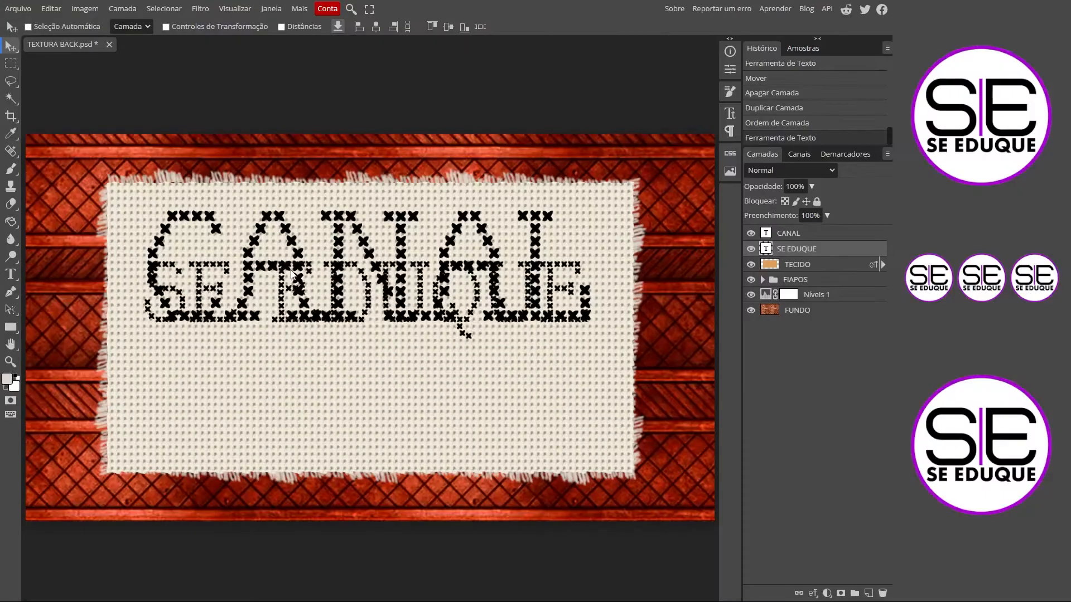
pyautogui.moveTo(439, 409); pyautogui.dragTo(438, 501)
pyautogui.moveTo(289, 333); pyautogui.dragTo(296, 340)
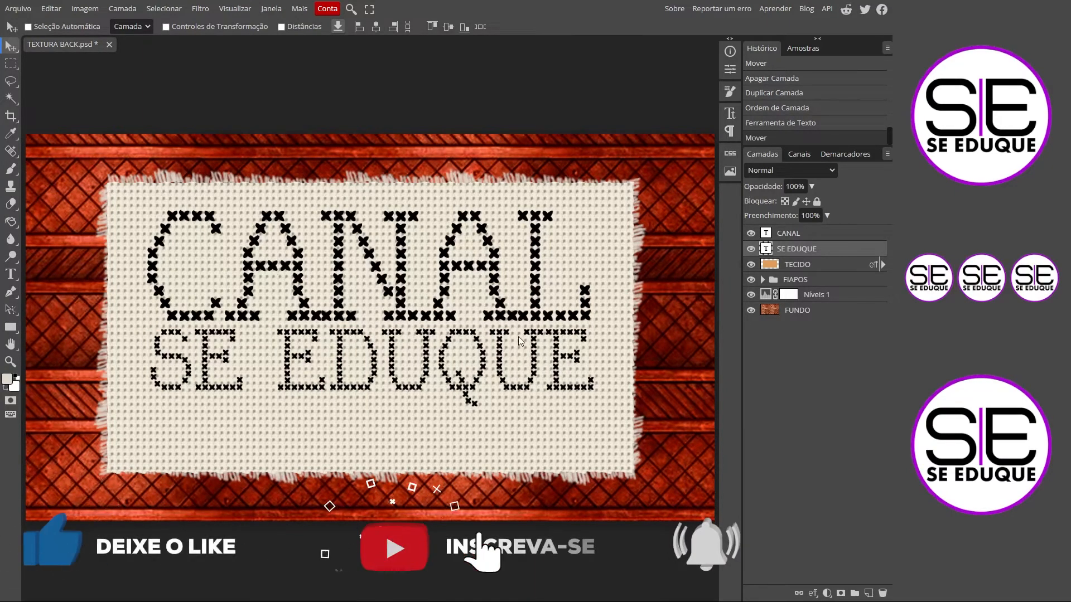
# Step: Color only the letter C of the CANAL text a slightly darkened magenta
pyautogui.click(795, 237)
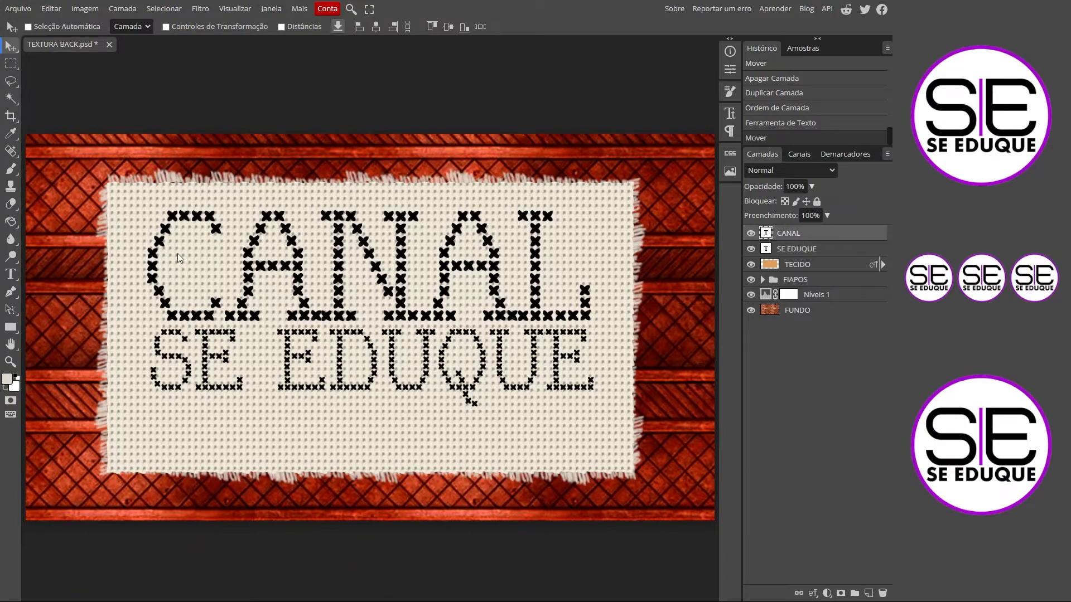
pyautogui.doubleClick(221, 311)
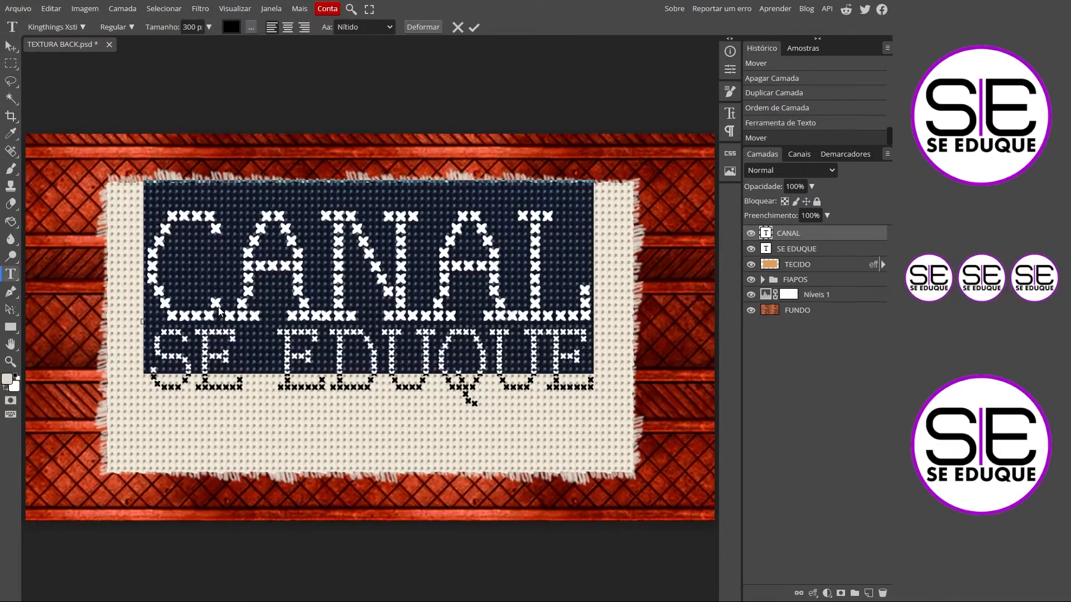
pyautogui.click(225, 279)
pyautogui.moveTo(218, 277); pyautogui.dragTo(145, 272)
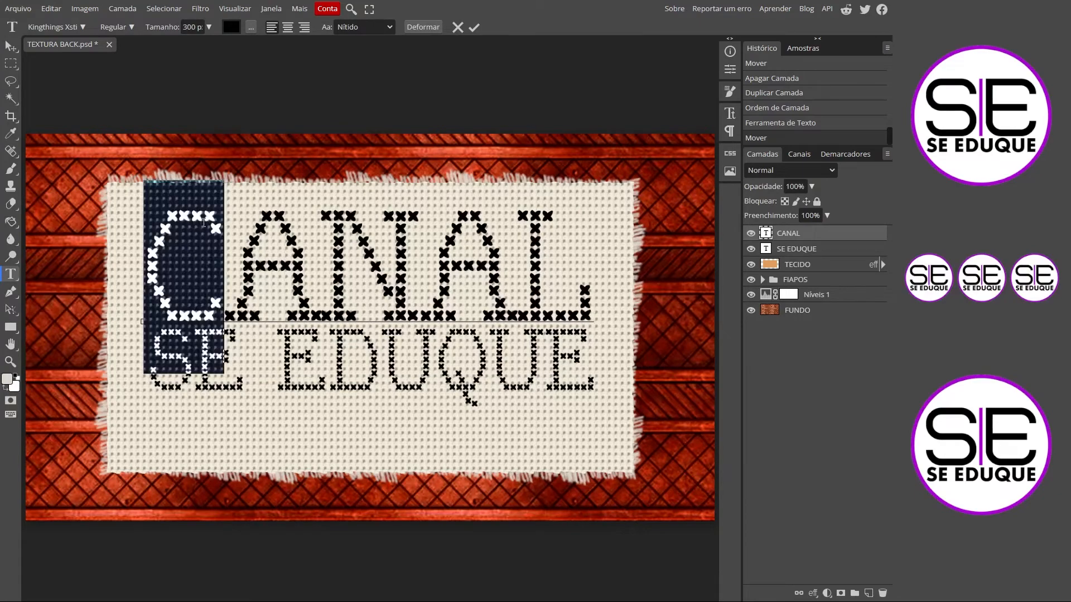
pyautogui.click(231, 26)
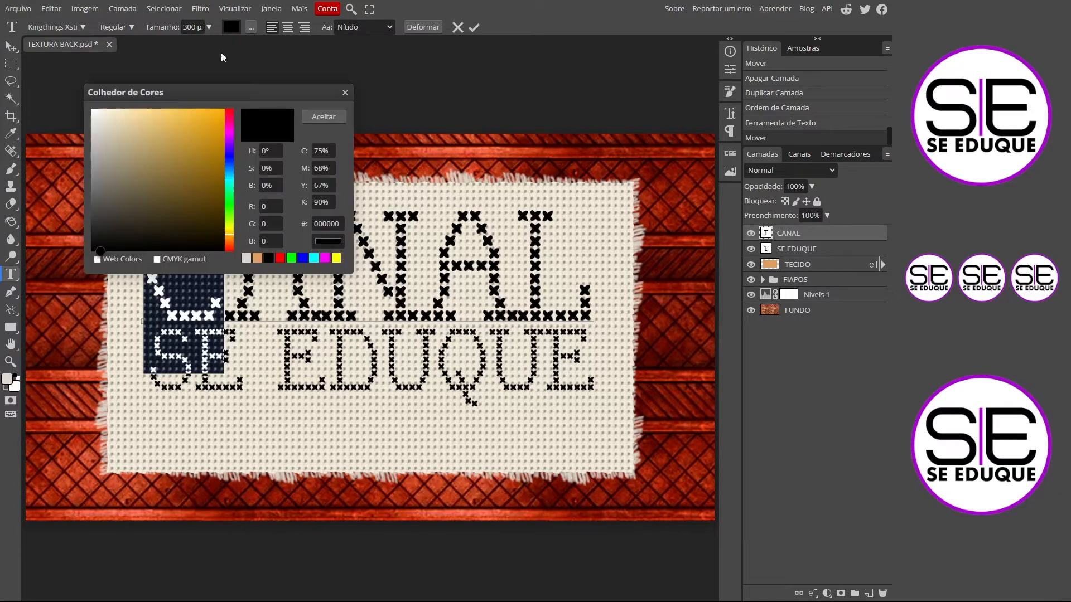
pyautogui.click(324, 258)
pyautogui.click(221, 135)
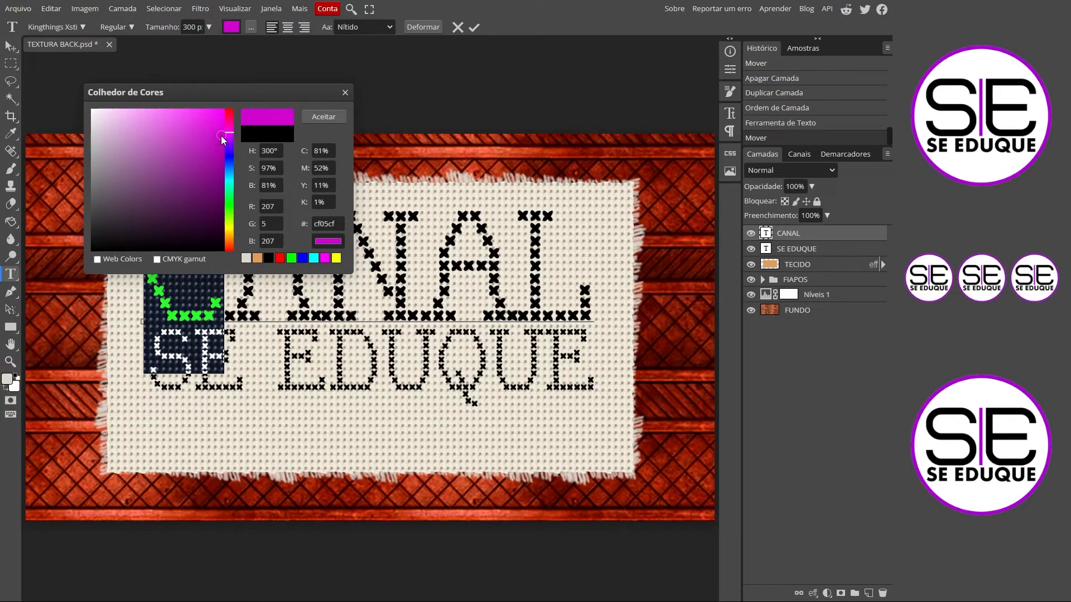
pyautogui.moveTo(221, 136)
pyautogui.mouseDown()
pyautogui.moveTo(220, 115)
pyautogui.moveTo(222, 129)
pyautogui.mouseUp()
pyautogui.click(323, 117)
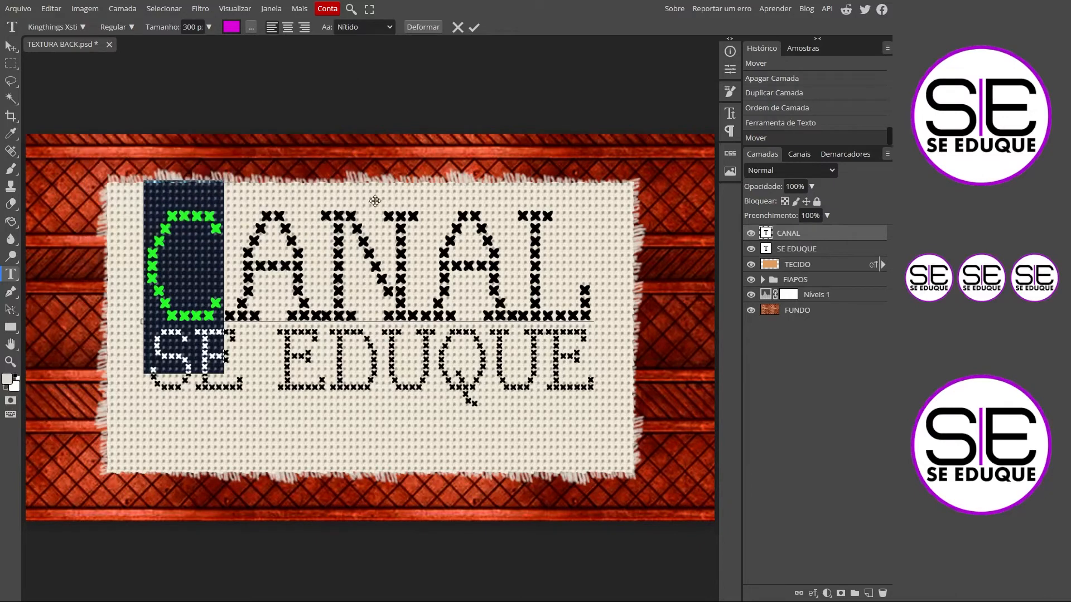
# Step: Color the letter N of CANAL purple, #7607bc
pyautogui.click(299, 267)
pyautogui.hotkey('shift', 'Right')
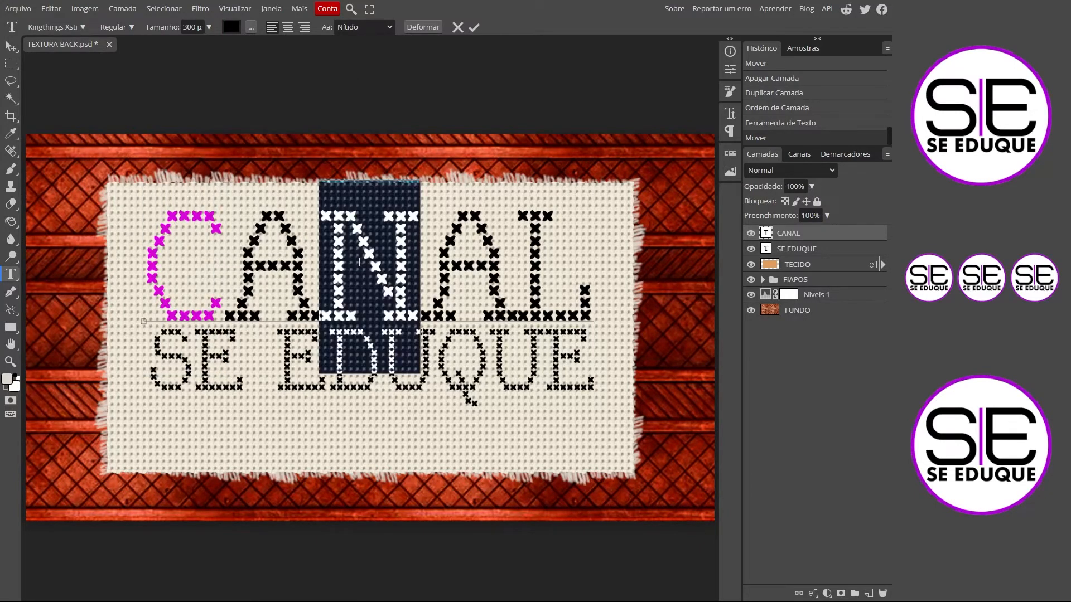
pyautogui.click(230, 28)
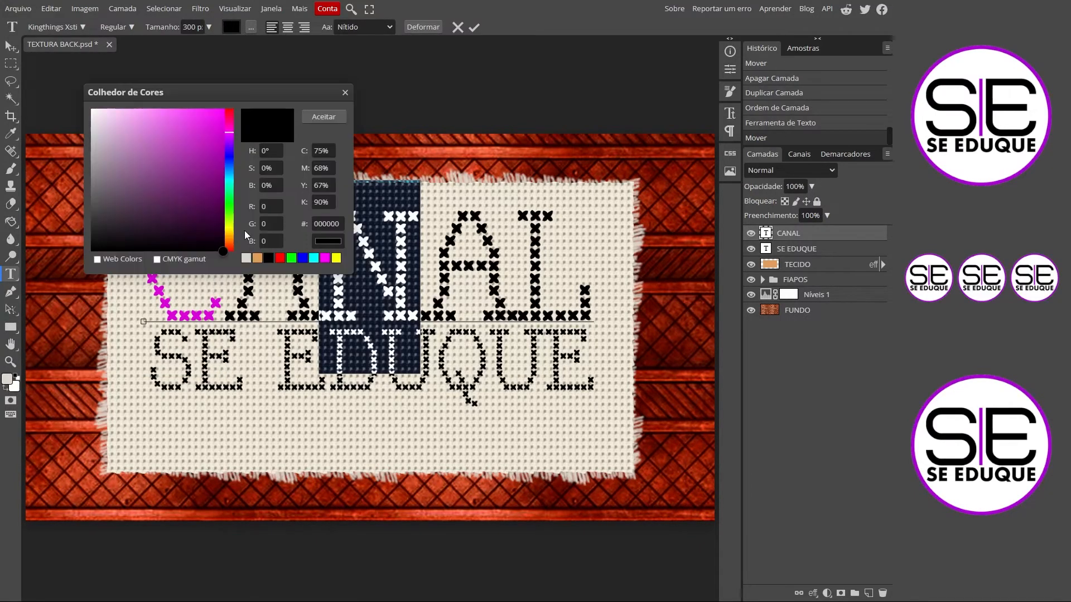
pyautogui.moveTo(226, 135); pyautogui.dragTo(228, 140)
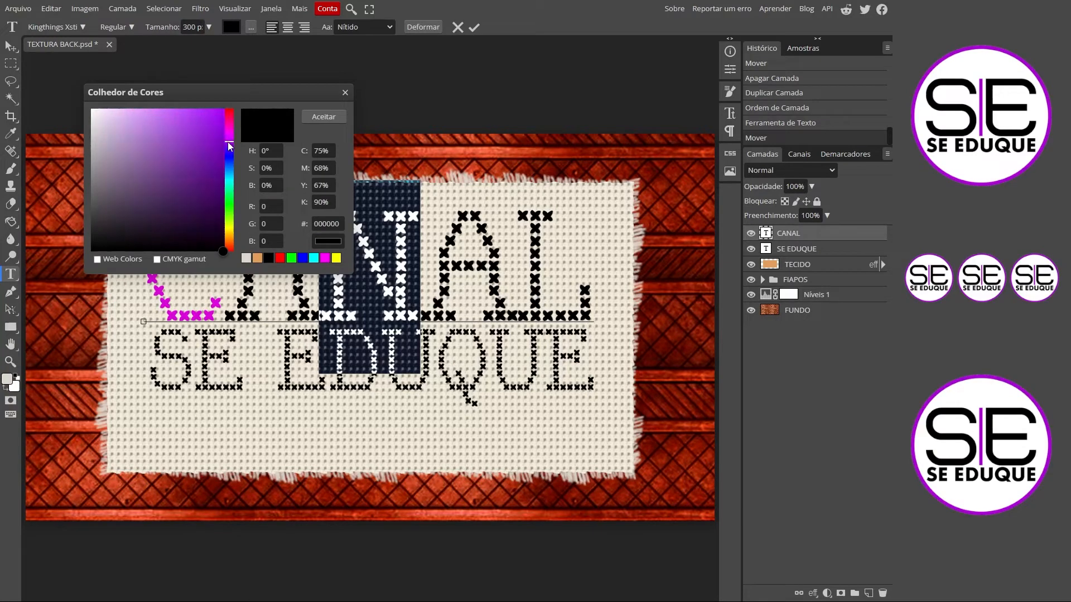
pyautogui.click(220, 149)
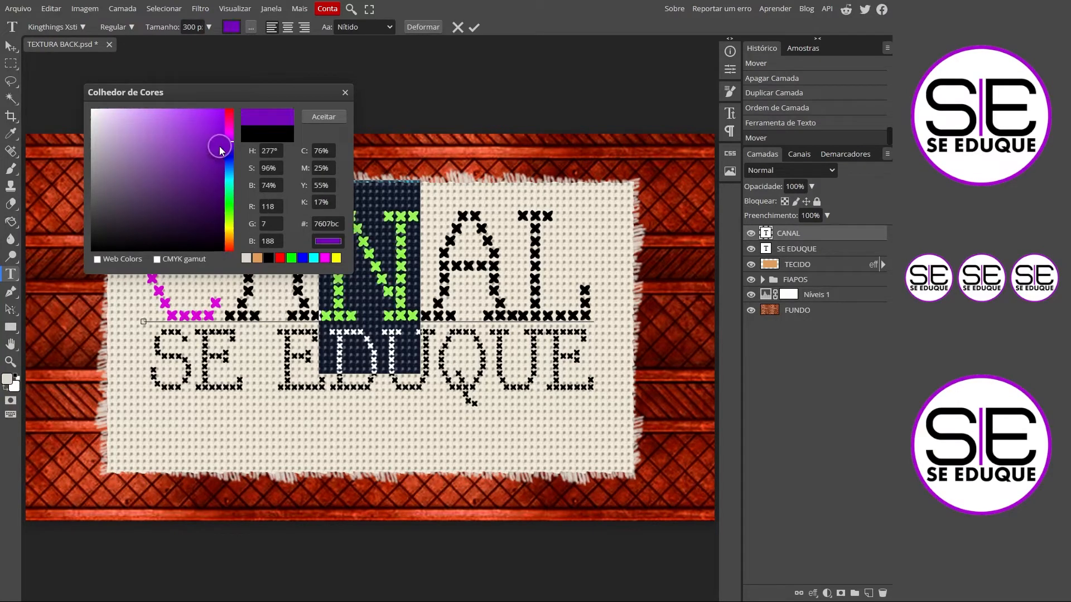
pyautogui.click(323, 117)
# Step: Color the final L of CANAL dark red, #a90404, and commit the text edit
pyautogui.click(456, 299)
pyautogui.moveTo(593, 299); pyautogui.dragTo(534, 298)
pyautogui.click(230, 27)
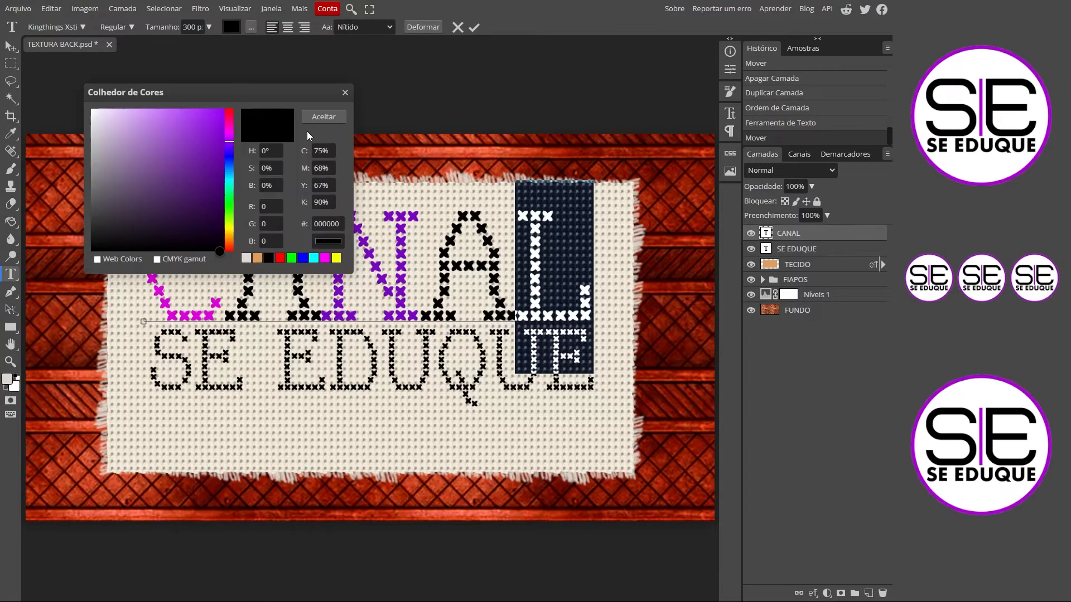
pyautogui.click(280, 258)
pyautogui.click(221, 157)
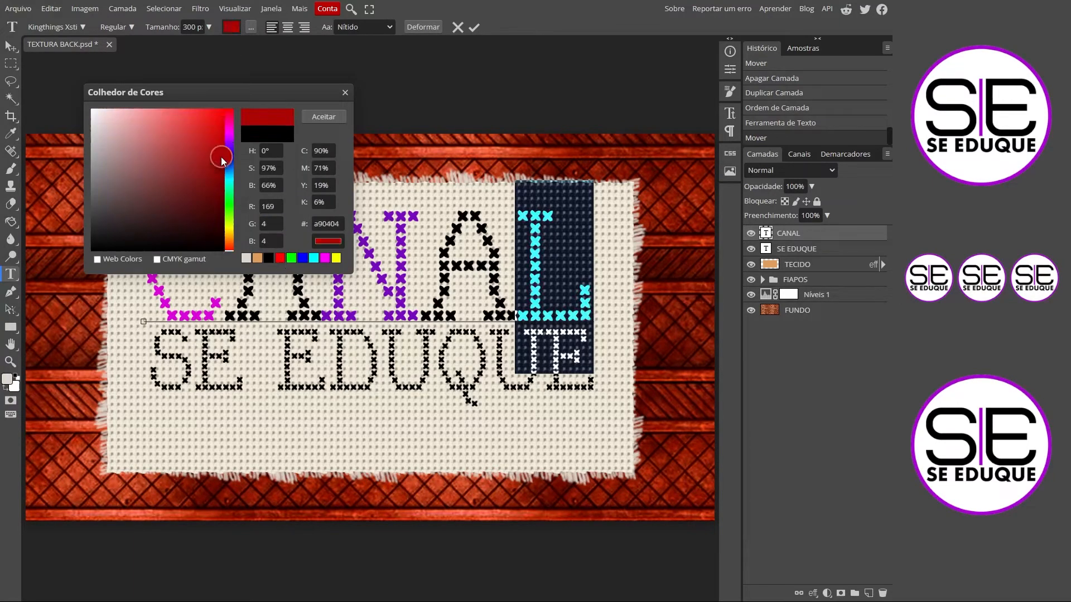
pyautogui.click(314, 118)
pyautogui.hotkey('ctrl', 'Return')
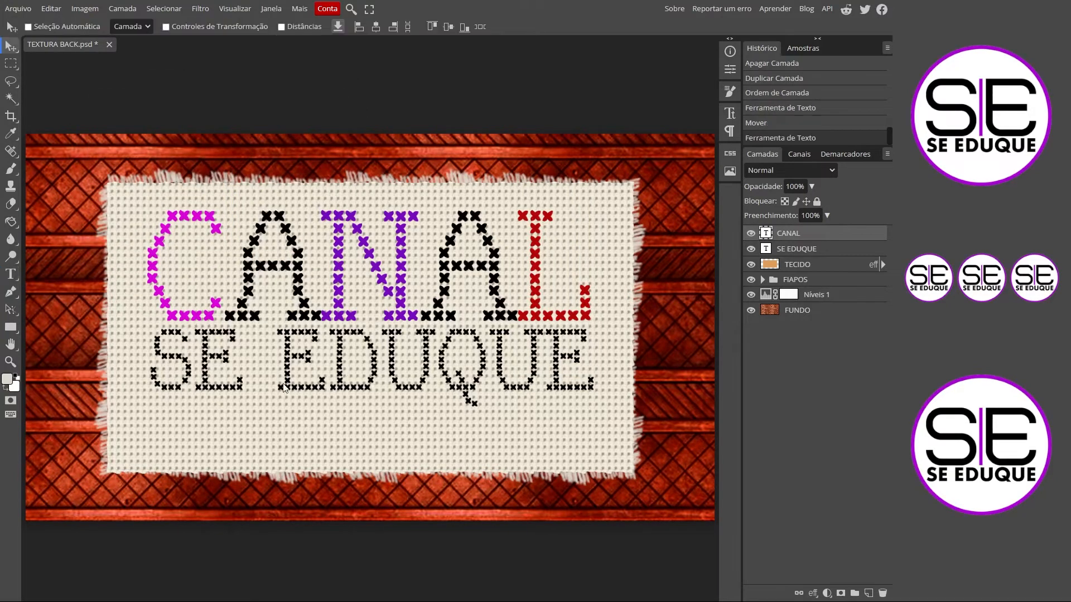
# Step: Color the S of the SE EDUQUE text with the dark red sampled from the L in CANAL
pyautogui.click(797, 251)
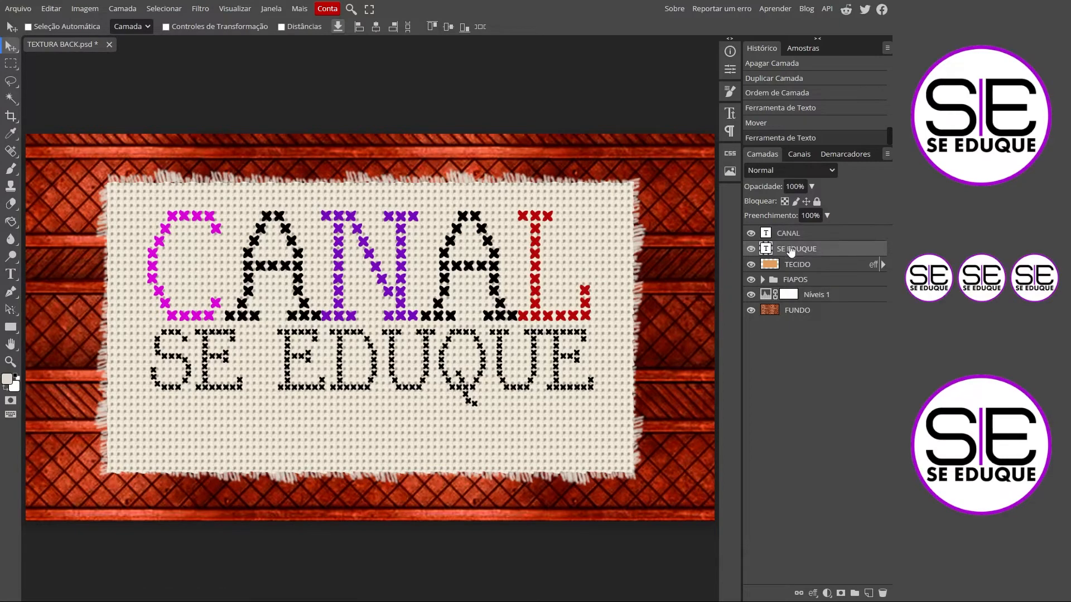
pyautogui.doubleClick(182, 371)
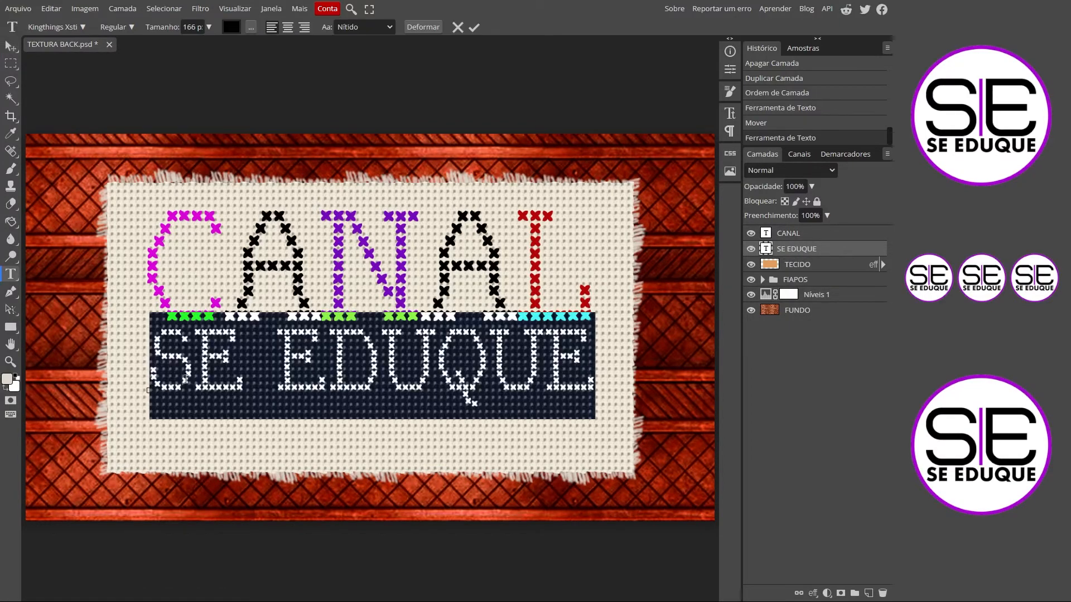
pyautogui.moveTo(189, 378); pyautogui.dragTo(168, 368)
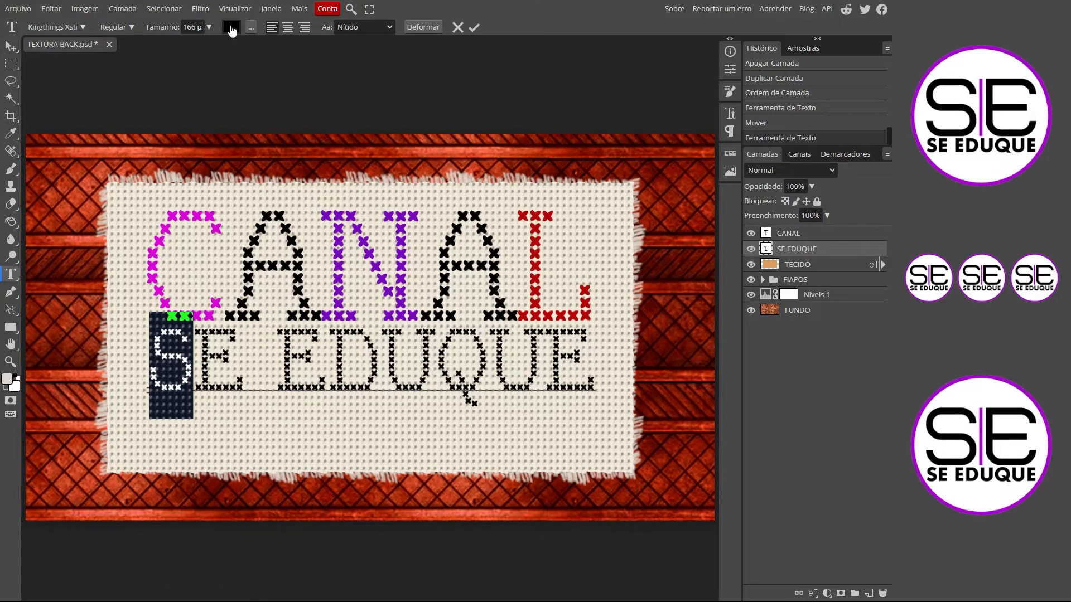
pyautogui.click(231, 28)
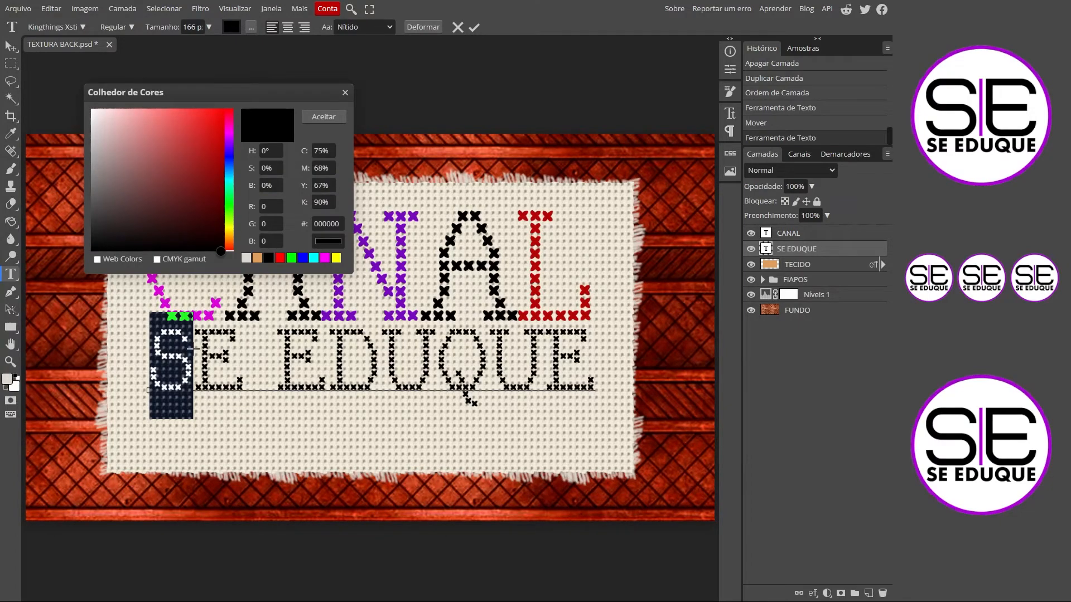
pyautogui.click(280, 259)
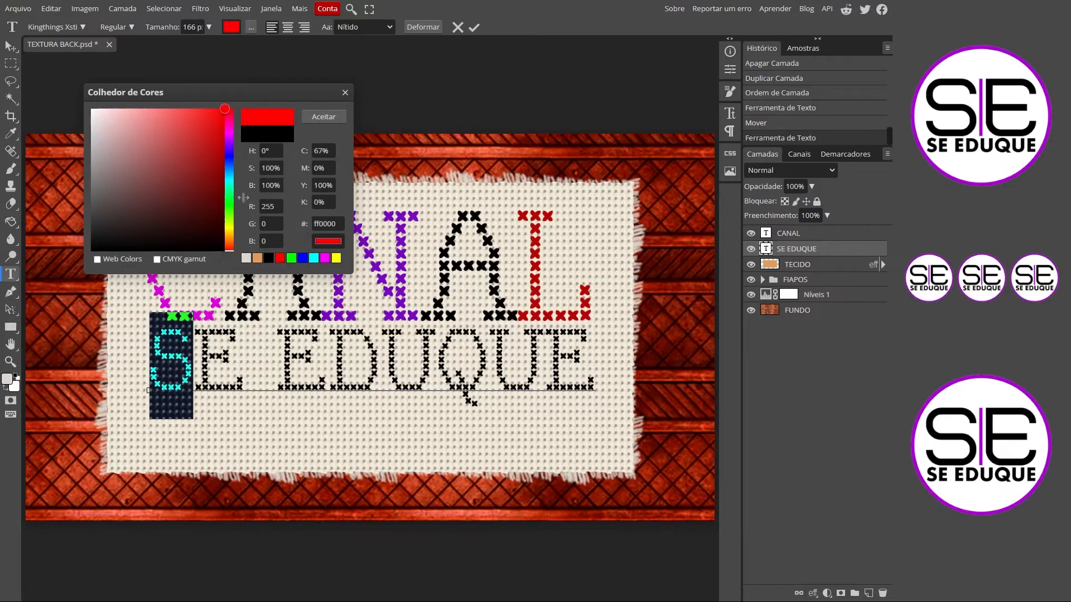
pyautogui.click(221, 160)
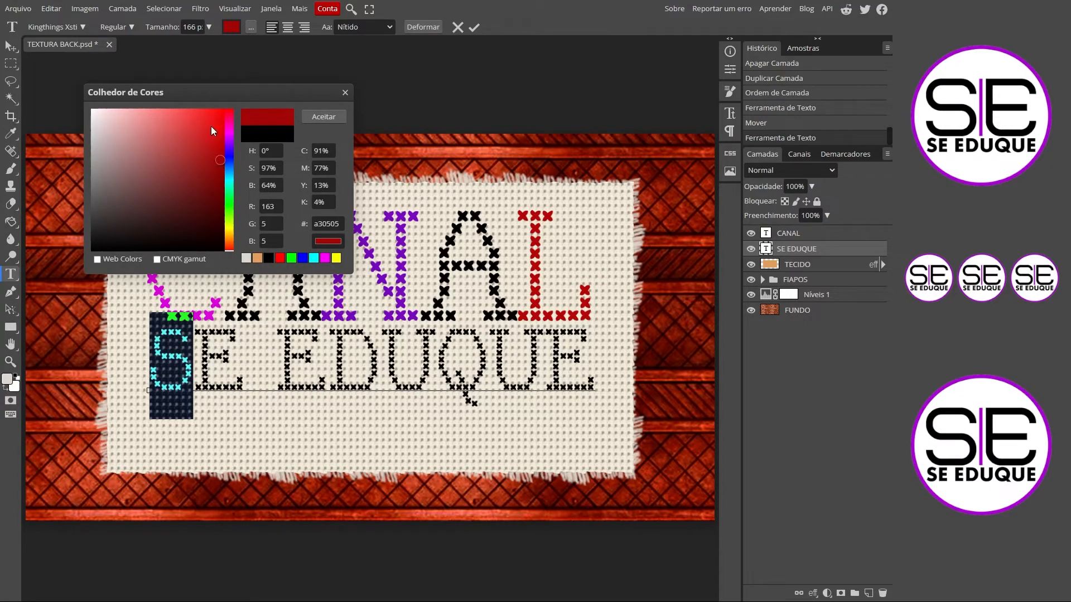
pyautogui.click(533, 254)
pyautogui.click(313, 118)
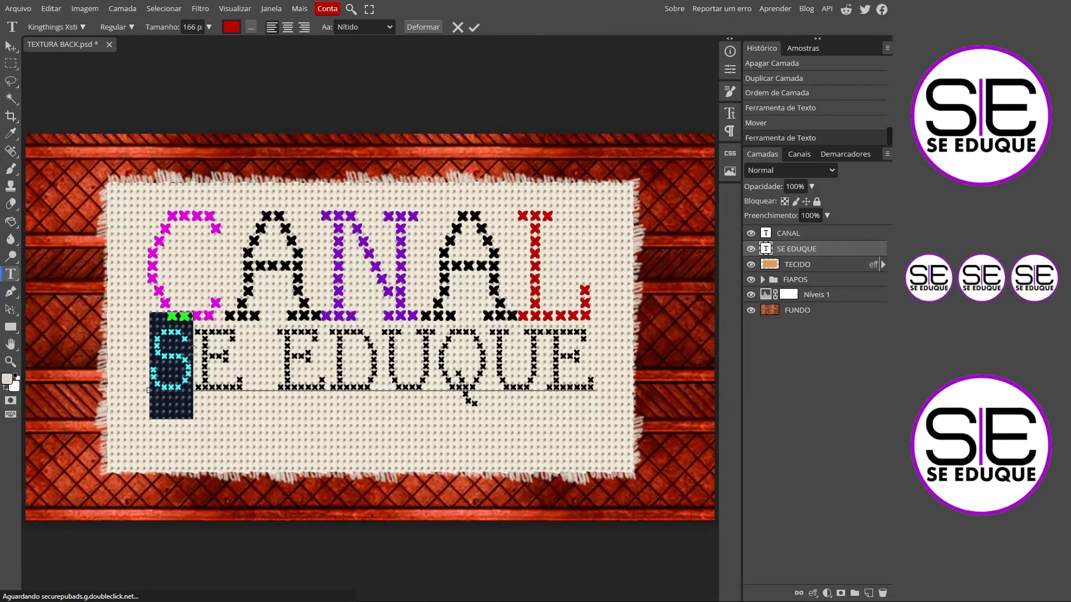
# Step: Color the first E of EDUQUE with the magenta of the C in CANAL
pyautogui.moveTo(333, 384); pyautogui.dragTo(276, 384)
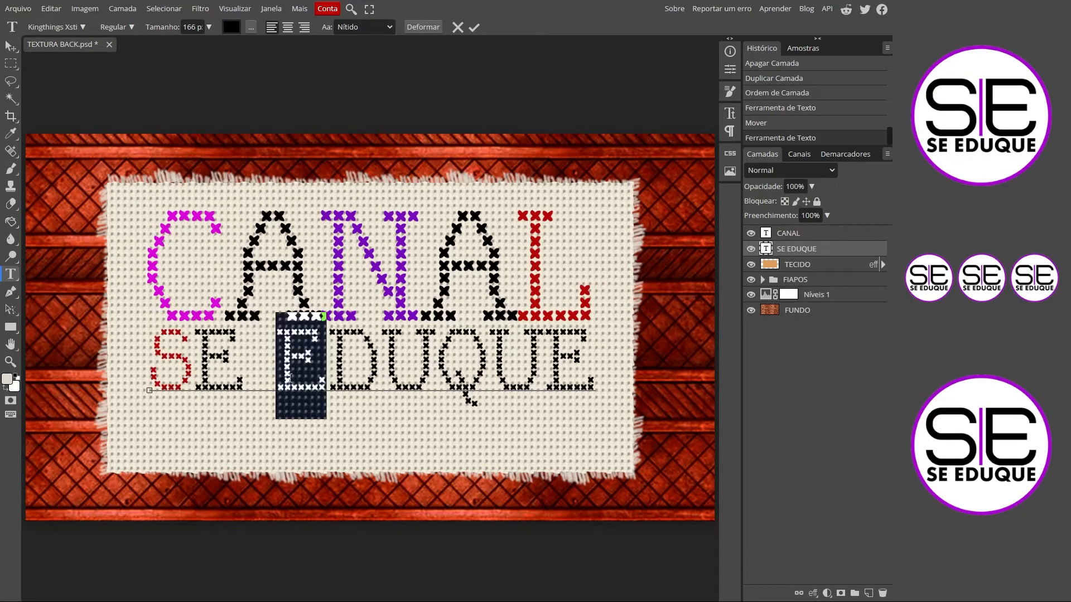
pyautogui.click(231, 27)
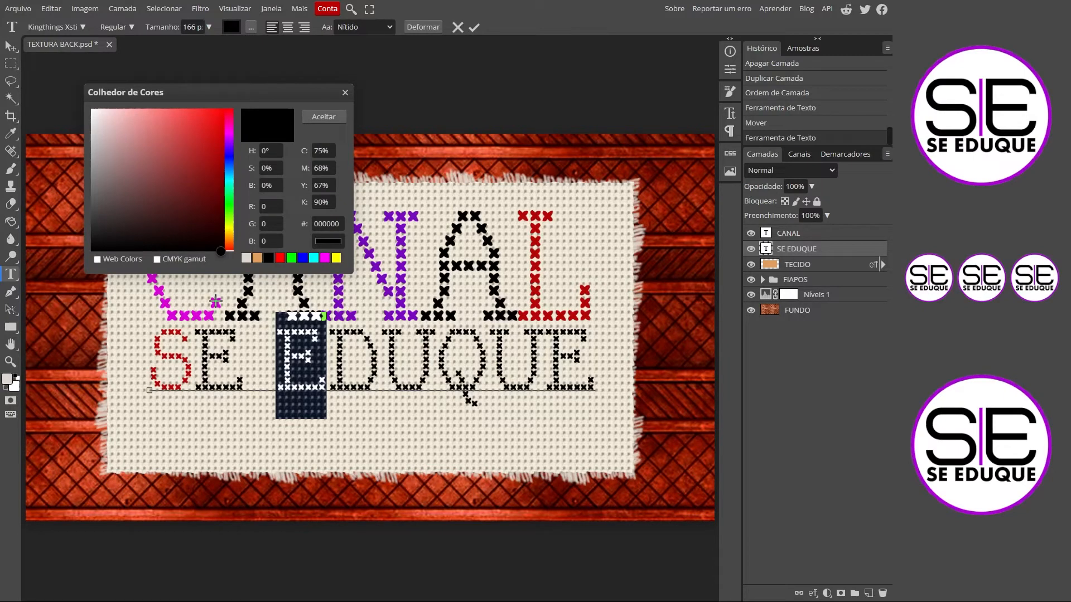
pyautogui.click(232, 120)
pyautogui.click(333, 116)
# Step: Color the first U of EDUQUE with the purple sampled from the N in CANAL
pyautogui.moveTo(436, 368); pyautogui.dragTo(380, 370)
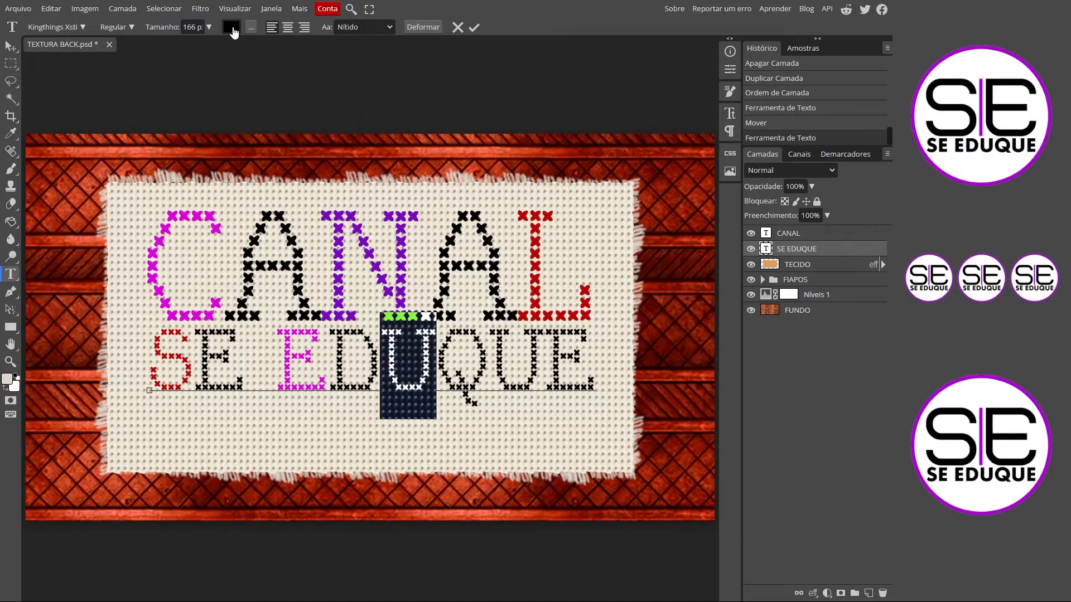
pyautogui.click(232, 29)
pyautogui.click(389, 290)
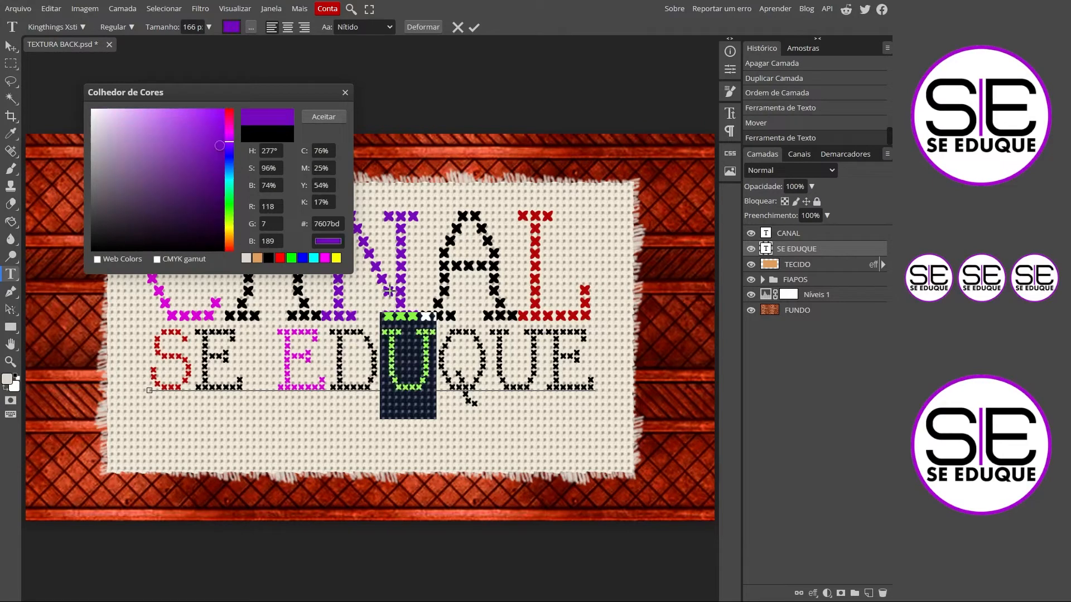
pyautogui.click(324, 117)
# Step: Color the second U of EDUQUE with the dark red sampled from the L in CANAL, and commit the text edit
pyautogui.moveTo(529, 356); pyautogui.dragTo(506, 352)
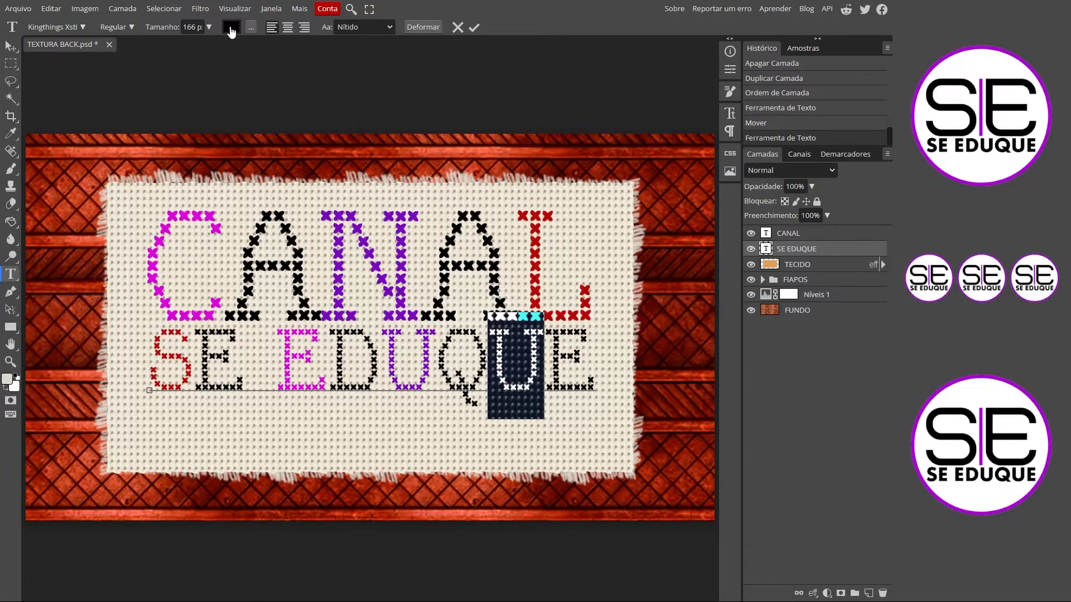
pyautogui.click(231, 29)
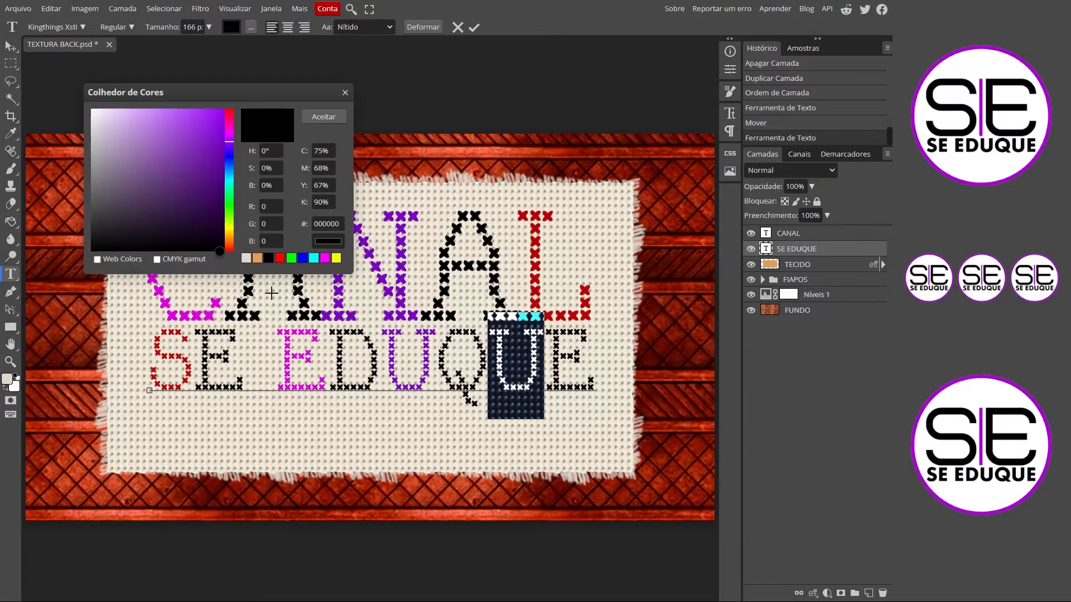
pyautogui.click(534, 229)
pyautogui.click(310, 112)
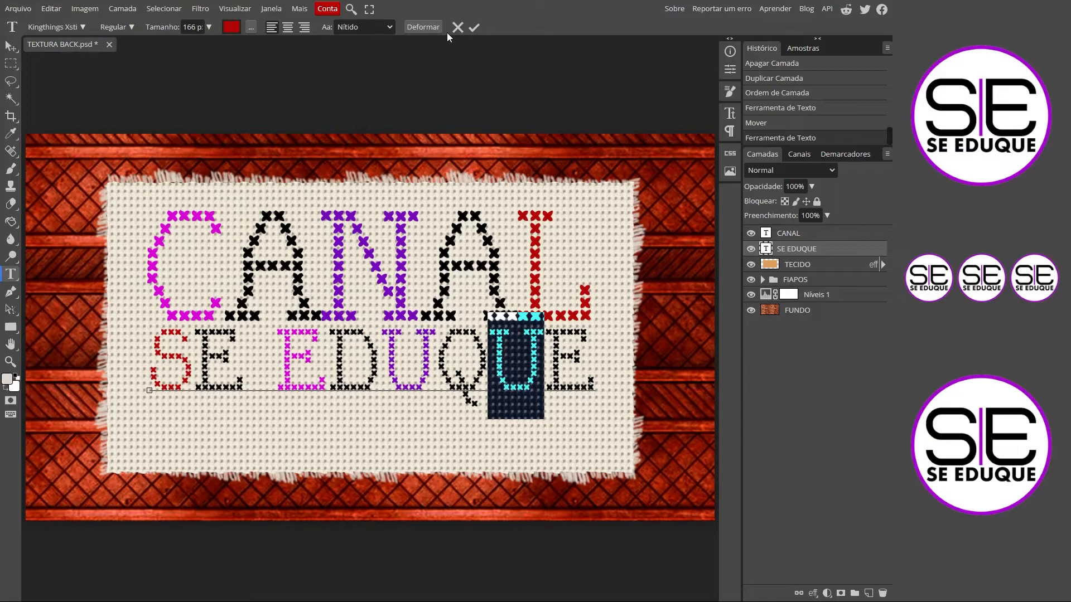
pyautogui.click(474, 27)
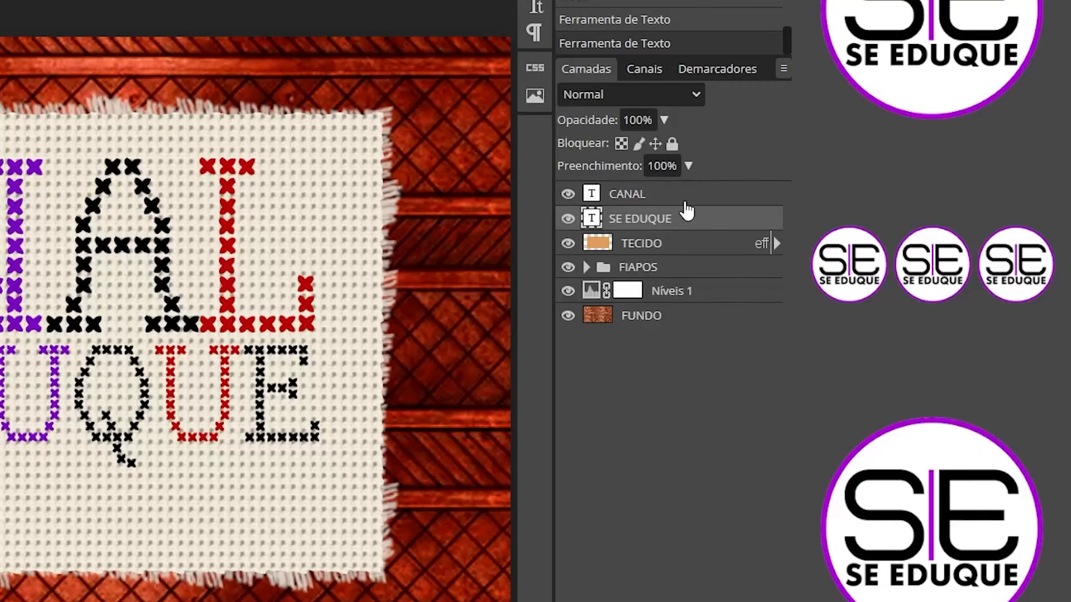
# Step: Group the CANAL and SE EDUQUE text layers into a folder named TEXTOS
pyautogui.click(821, 235)
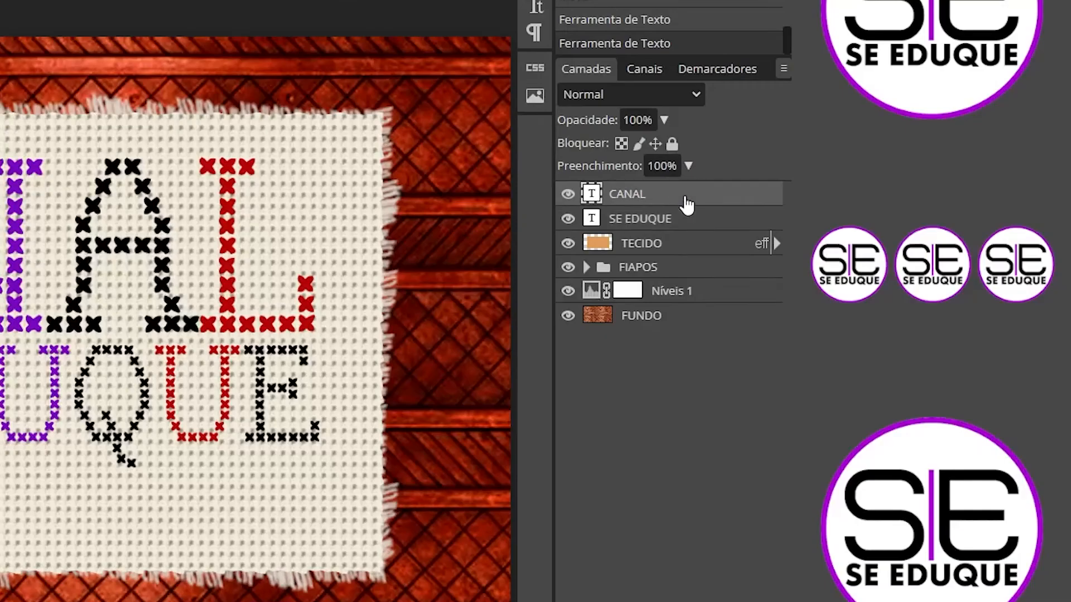
pyautogui.keyDown('shift'); pyautogui.click(823, 249); pyautogui.keyUp('shift')
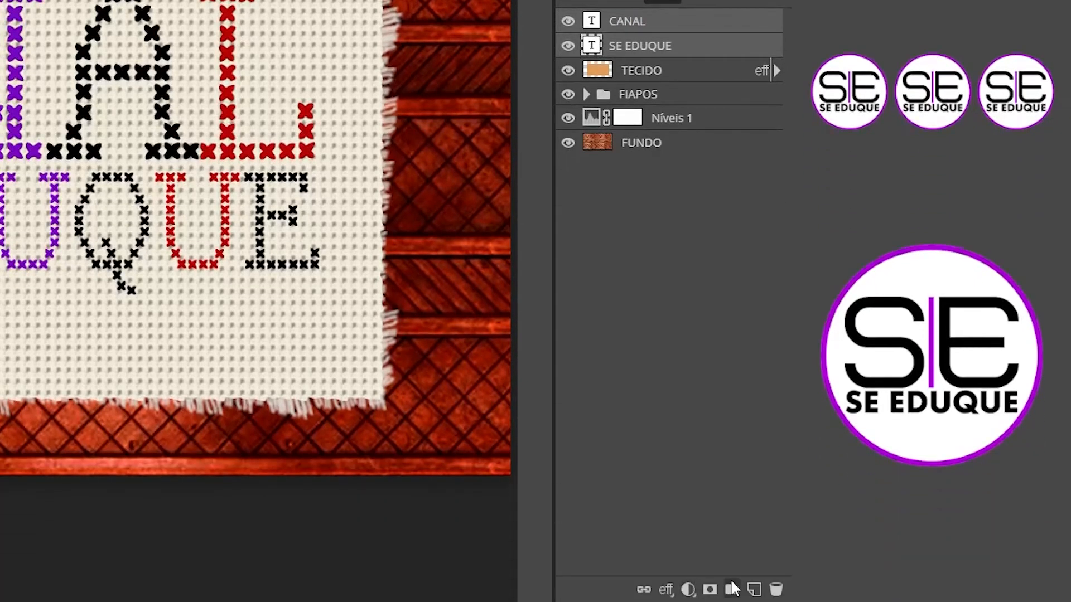
pyautogui.click(731, 590)
pyautogui.doubleClick(635, 19)
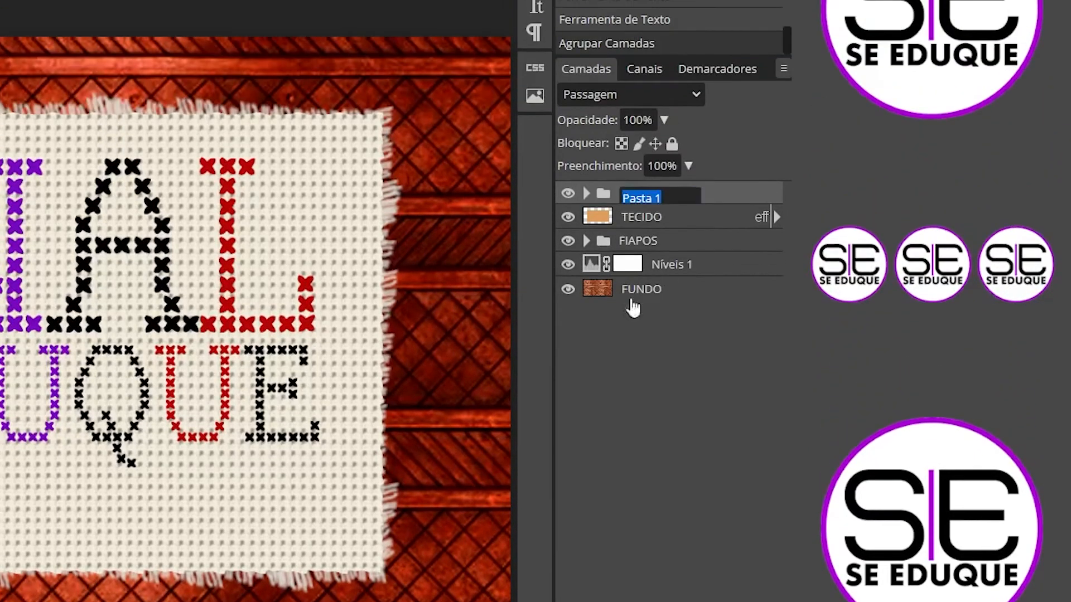
pyautogui.write('E')
pyautogui.press('BackSpace')
pyautogui.write('TEXTOS')
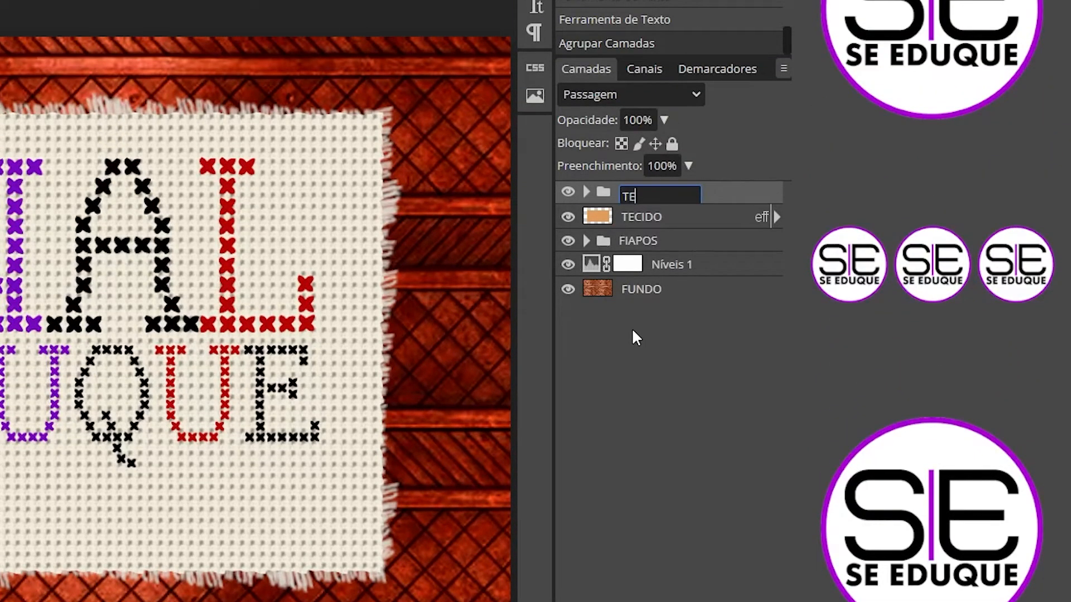
pyautogui.press('Return')
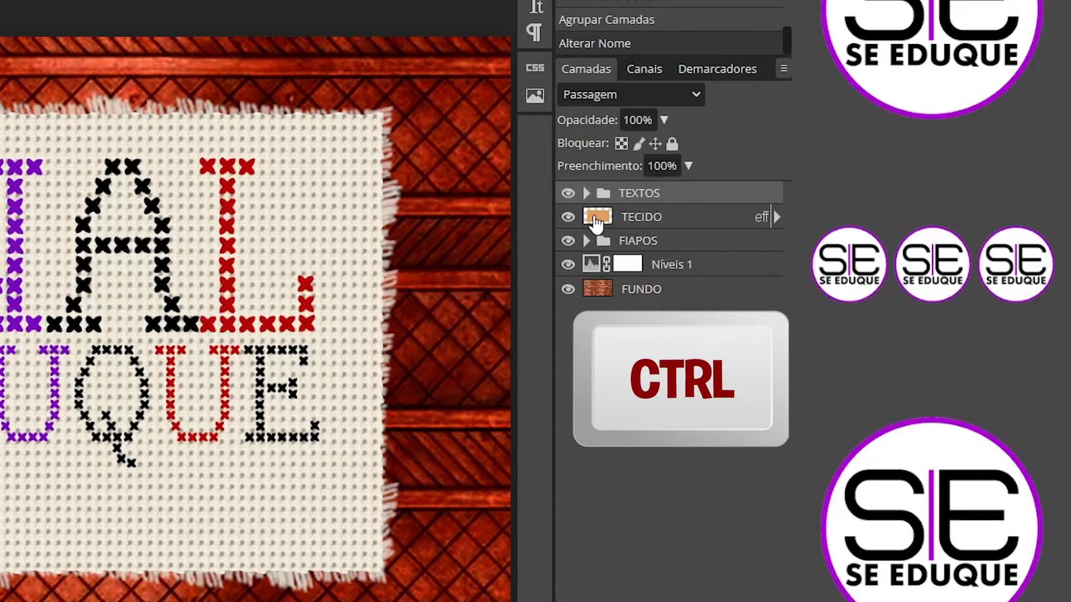
# Step: Load the TECIDO layer's outline as a selection and center the TEXTOS group on it horizontally and vertically
pyautogui.keyDown('ctrl'); pyautogui.click(594, 221); pyautogui.keyUp('ctrl')
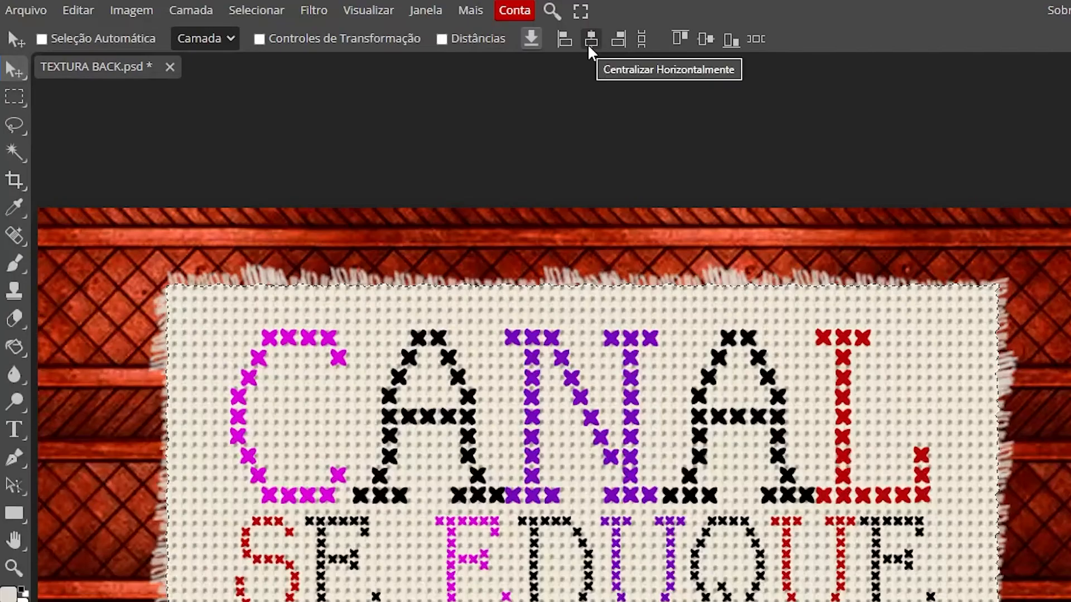
pyautogui.click(591, 40)
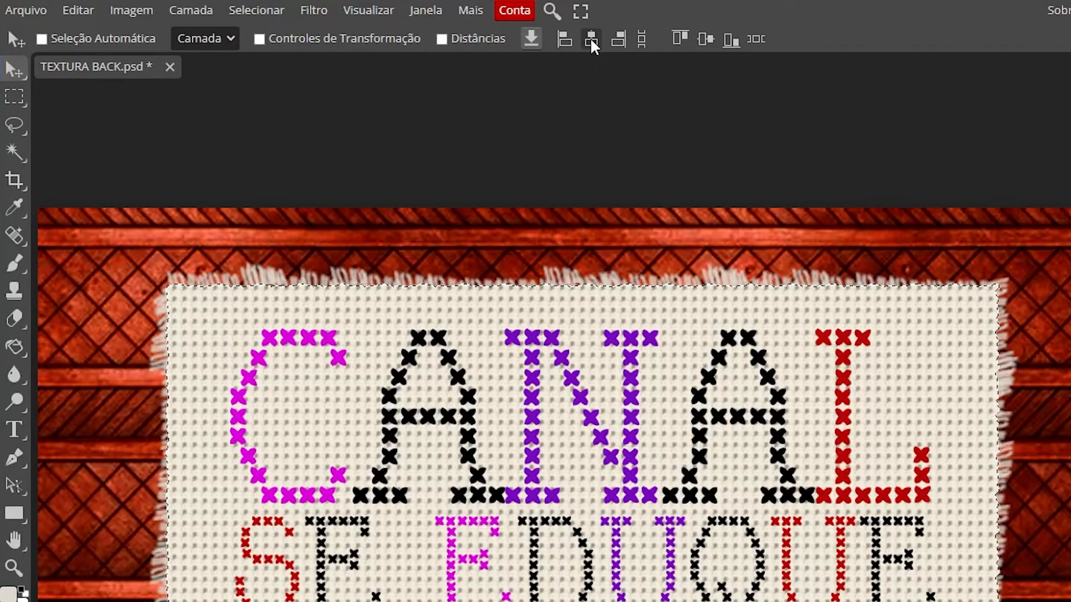
pyautogui.click(704, 42)
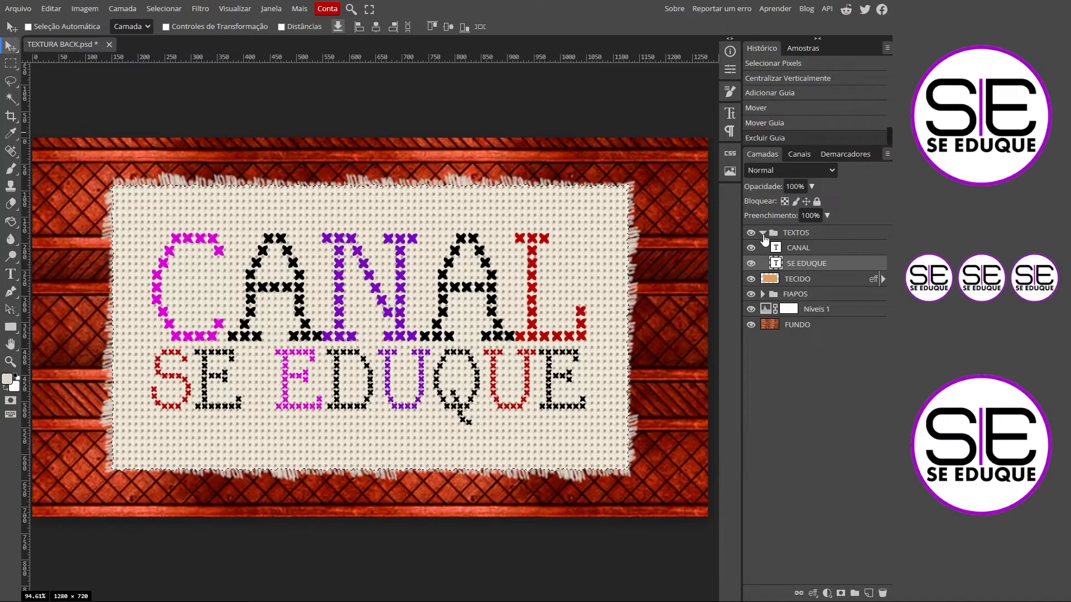
# Step: Add a drop shadow (Sombra Externa) to the TEXTOS group with 30% opacity and a 120° angle
pyautogui.click(763, 235)
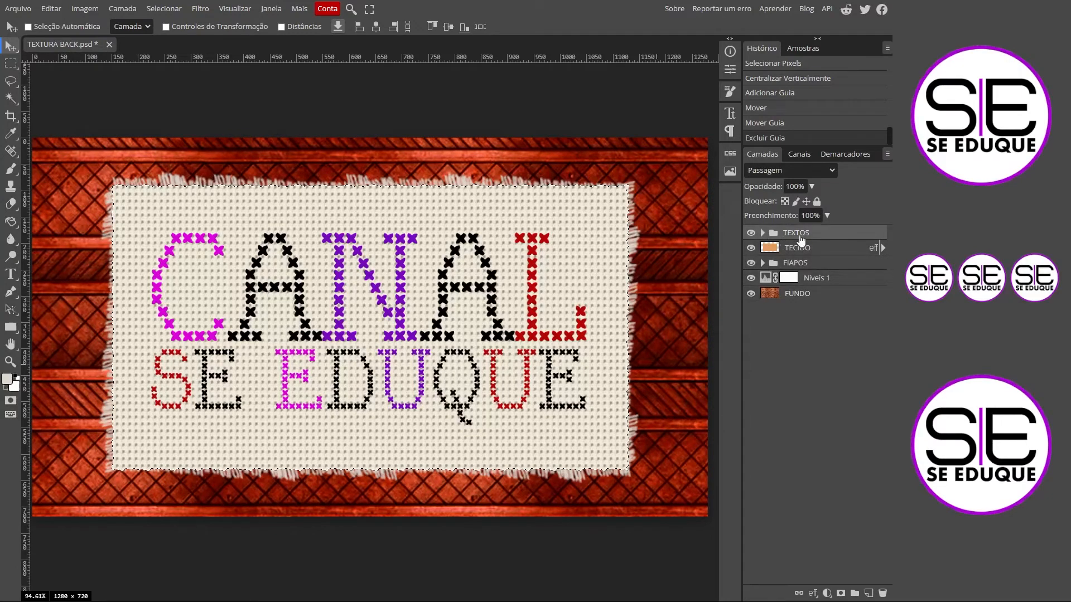
pyautogui.doubleClick(833, 239)
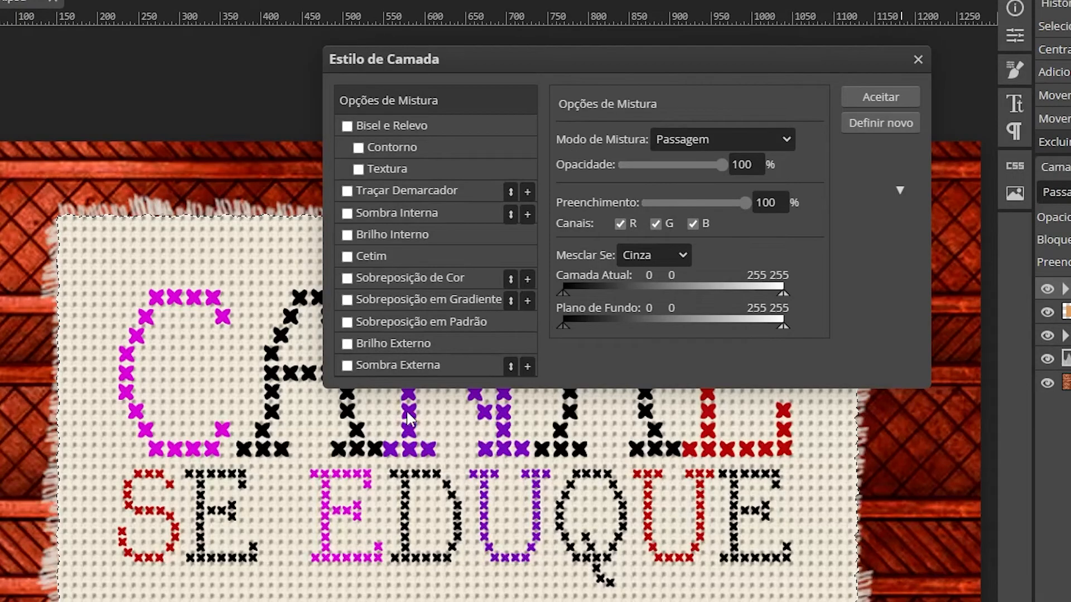
pyautogui.click(383, 366)
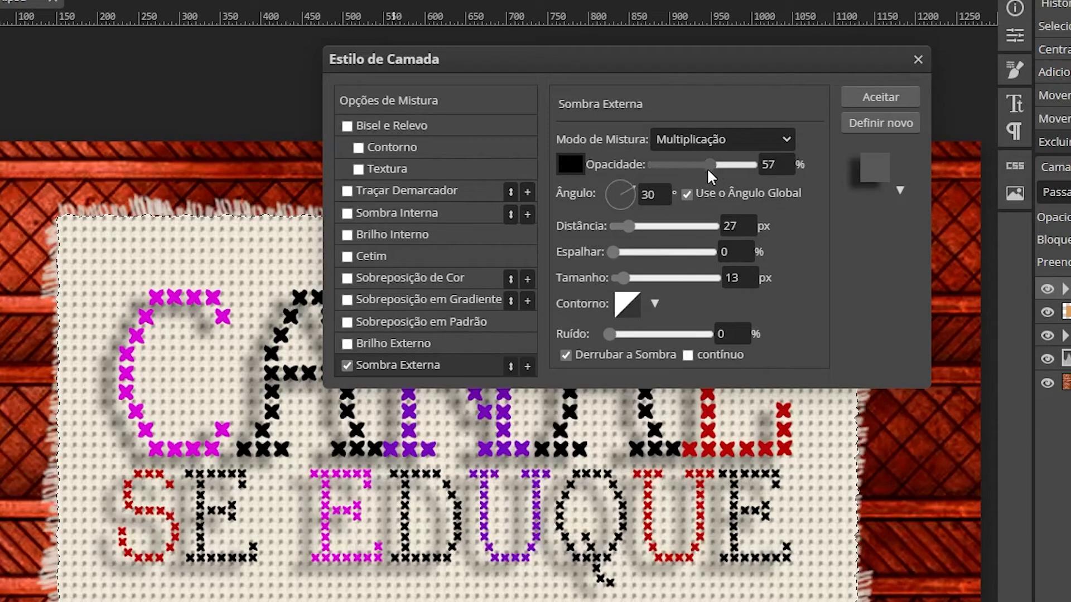
pyautogui.click(792, 166)
pyautogui.moveTo(795, 166); pyautogui.dragTo(727, 165)
pyautogui.write('30')
pyautogui.moveTo(661, 195); pyautogui.dragTo(623, 199)
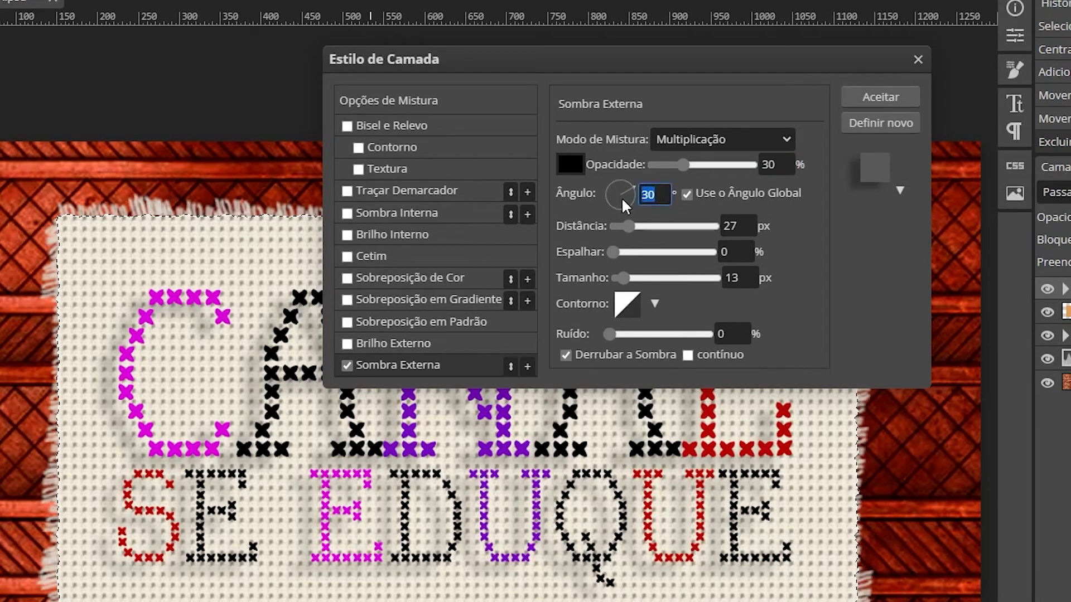
pyautogui.write('120')
pyautogui.click(834, 229)
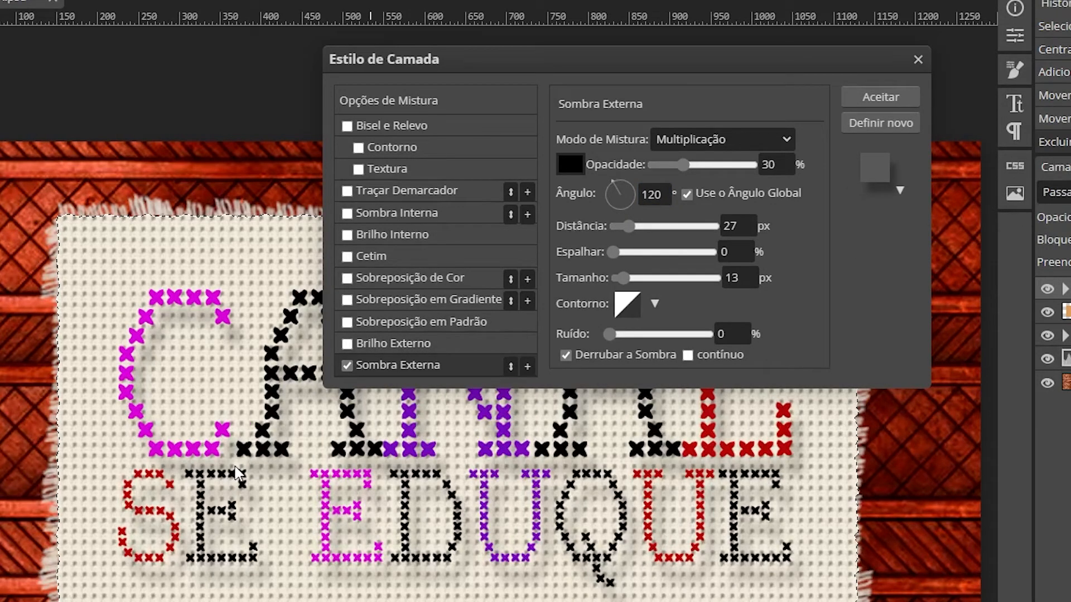
# Step: Set the drop shadow's distance to 2 px and size to 0 px, and compare the lettering with and without it
pyautogui.click(747, 228)
pyautogui.moveTo(746, 227); pyautogui.dragTo(688, 229)
pyautogui.write('2')
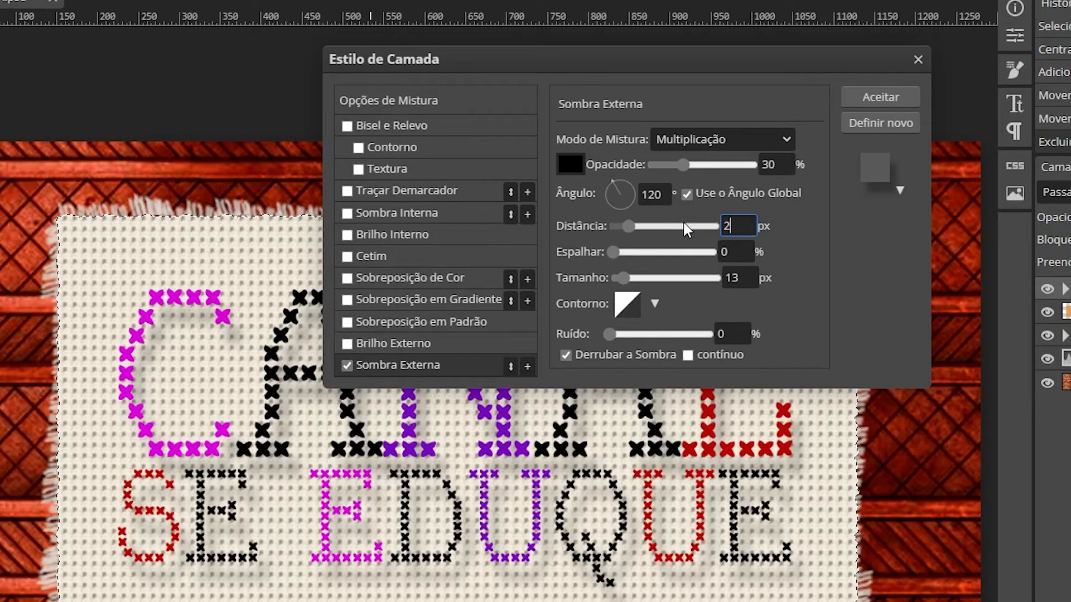
pyautogui.click(793, 251)
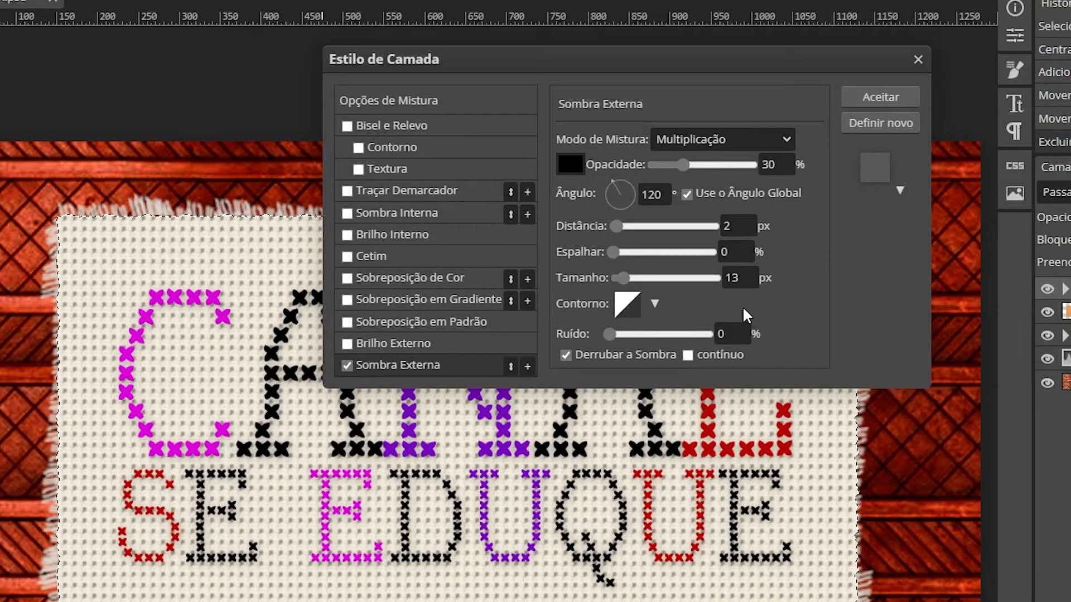
pyautogui.click(746, 279)
pyautogui.doubleClick(746, 279)
pyautogui.write('0')
pyautogui.click(805, 268)
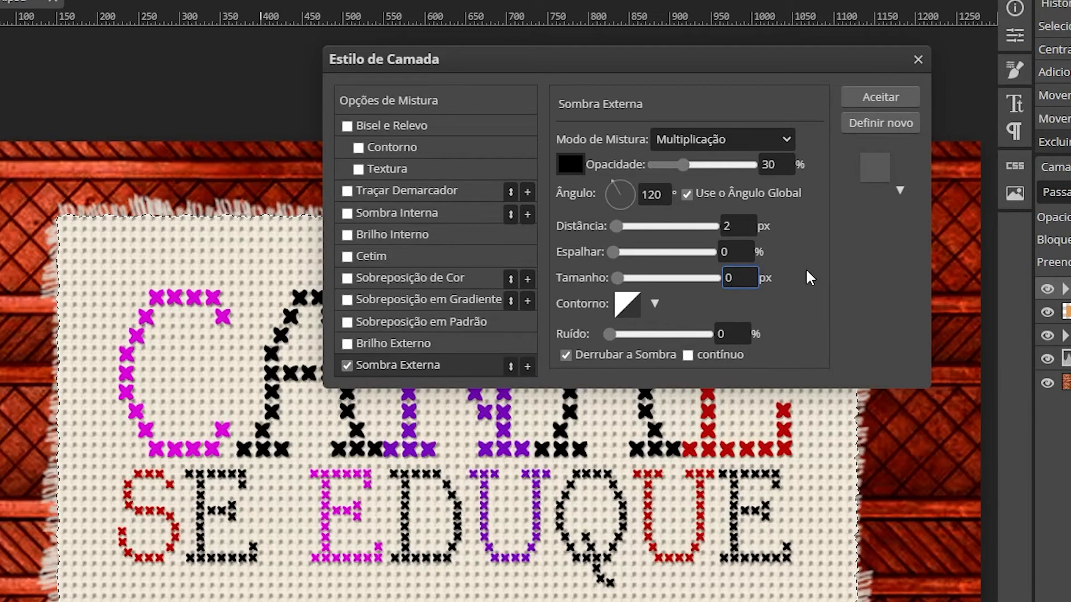
pyautogui.click(346, 366)
pyautogui.click(346, 365)
# Step: Add a Bisel e Relevo effect to the TEXTOS group with a size of 2 px
pyautogui.click(405, 125)
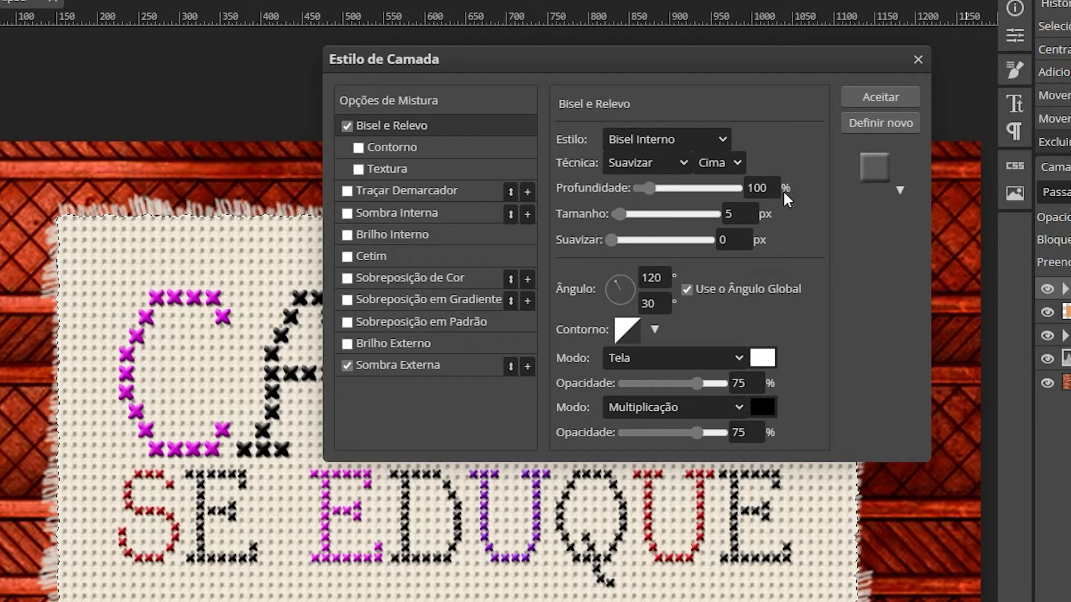
pyautogui.click(727, 214)
pyautogui.press('BackSpace')
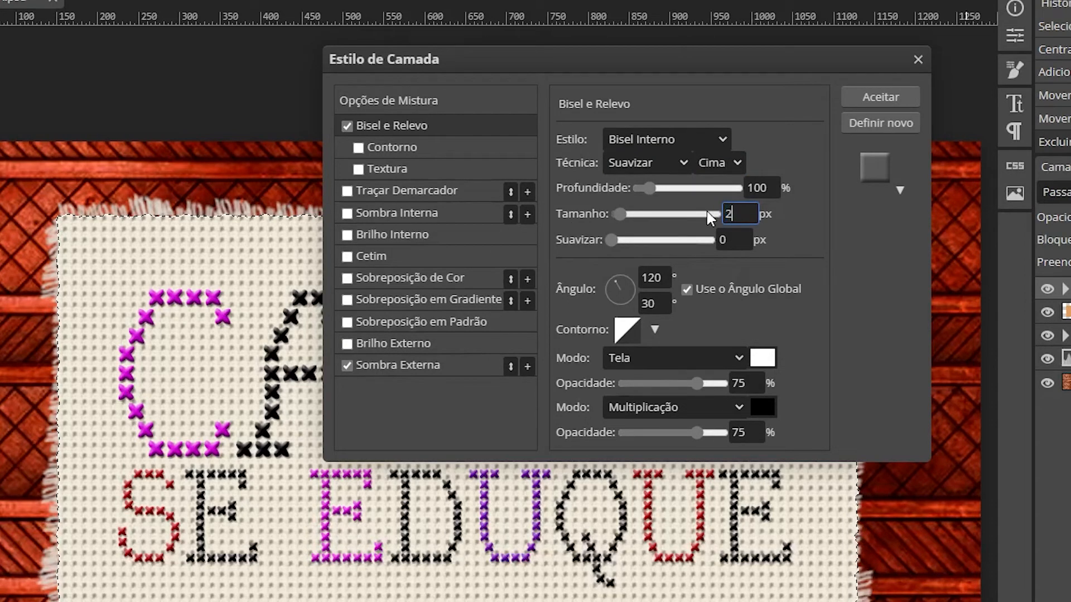
pyautogui.write('2')
# Step: Set the bevel's Multiplicação shadow opacity to 18%
pyautogui.click(662, 306)
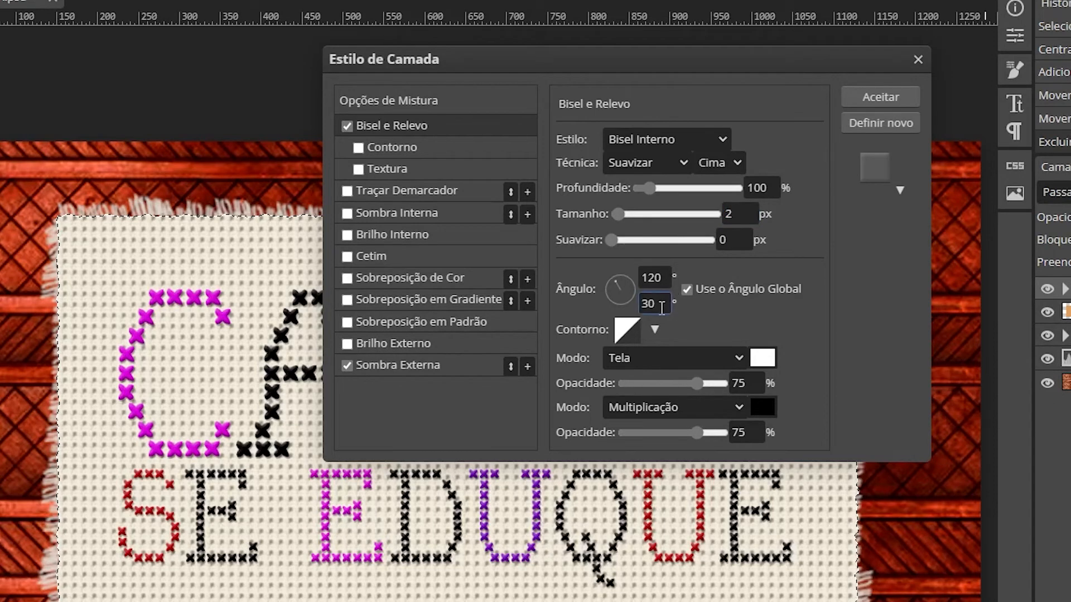
pyautogui.click(608, 366)
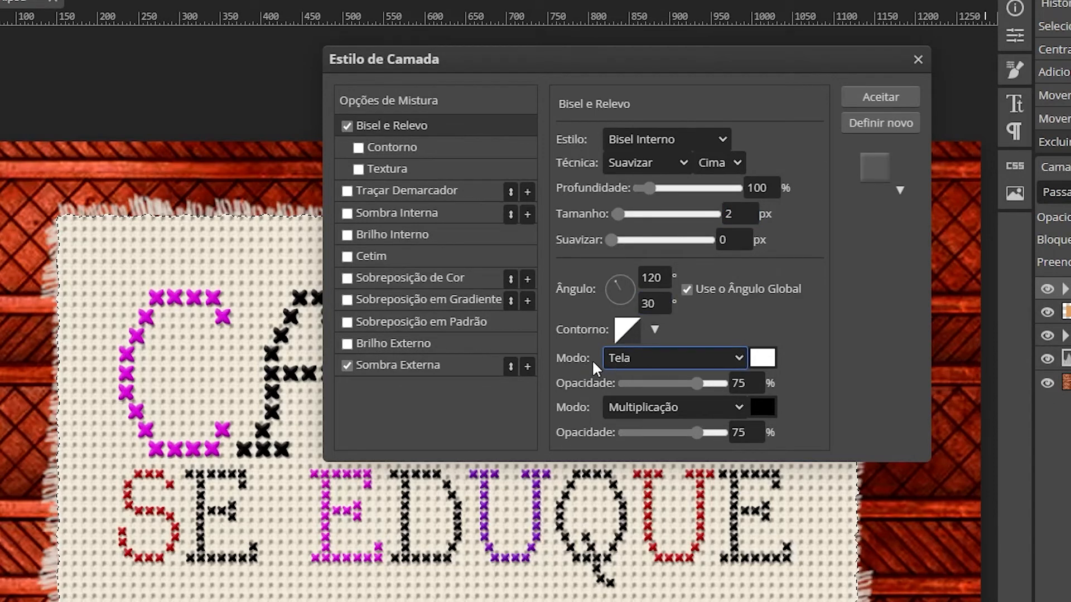
pyautogui.click(746, 386)
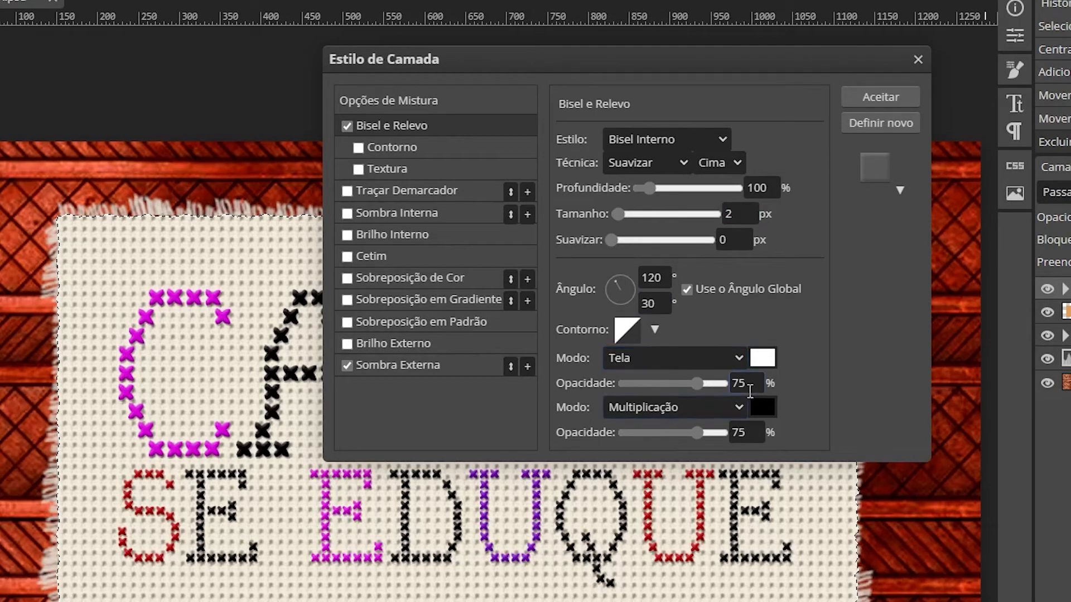
pyautogui.click(617, 415)
pyautogui.click(763, 415)
pyautogui.moveTo(748, 435); pyautogui.dragTo(724, 438)
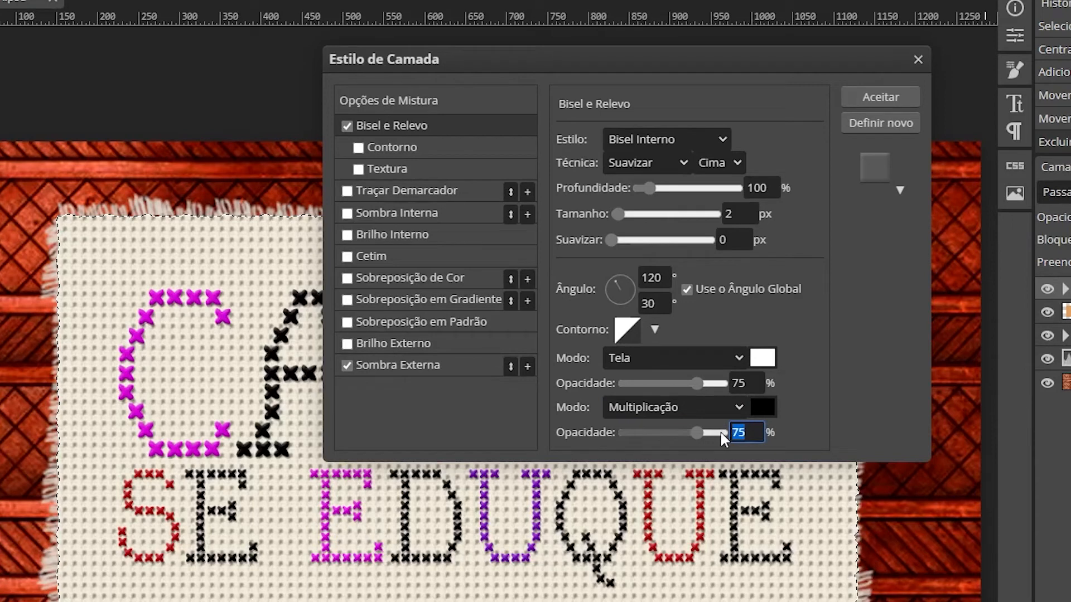
pyautogui.write('18')
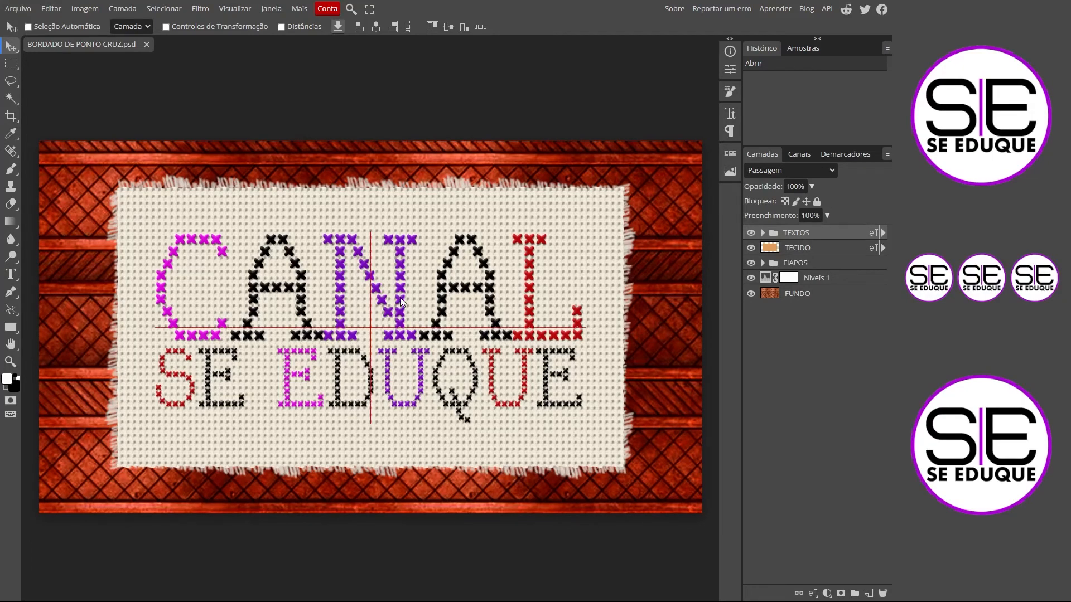
# Step: Move the lettering group higher on the fabric and place the AGULHA.png needle image into the document
pyautogui.moveTo(403, 279); pyautogui.dragTo(402, 275)
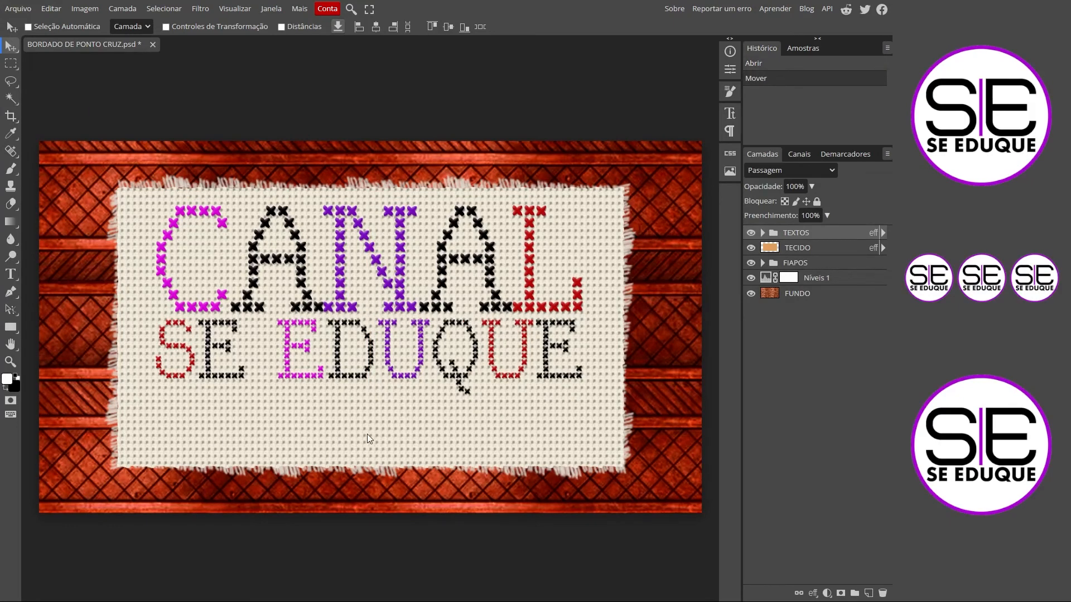
pyautogui.click(18, 9)
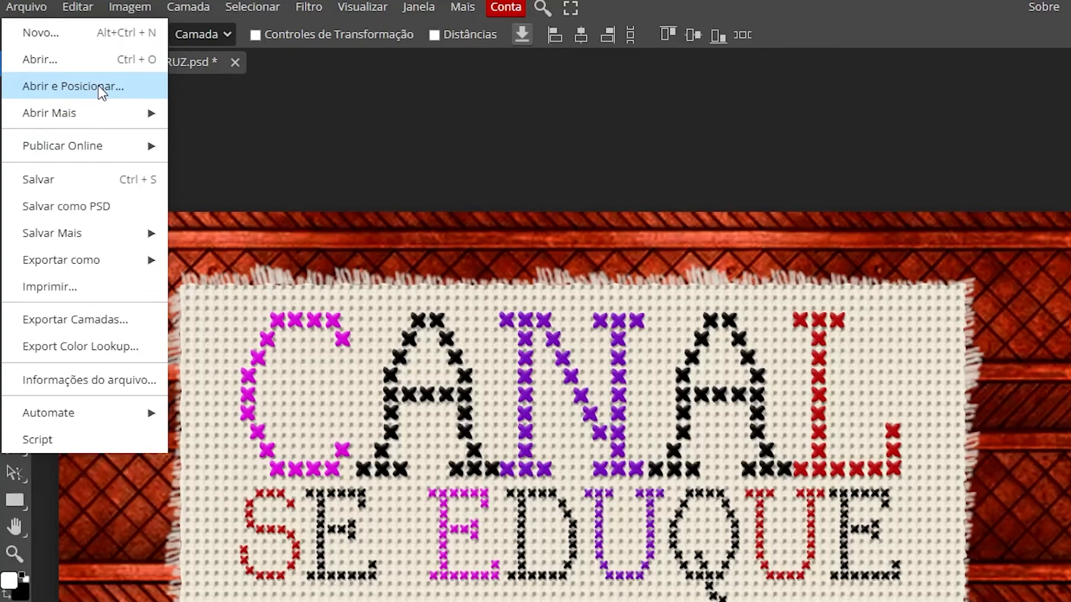
pyautogui.click(98, 86)
pyautogui.click(383, 367)
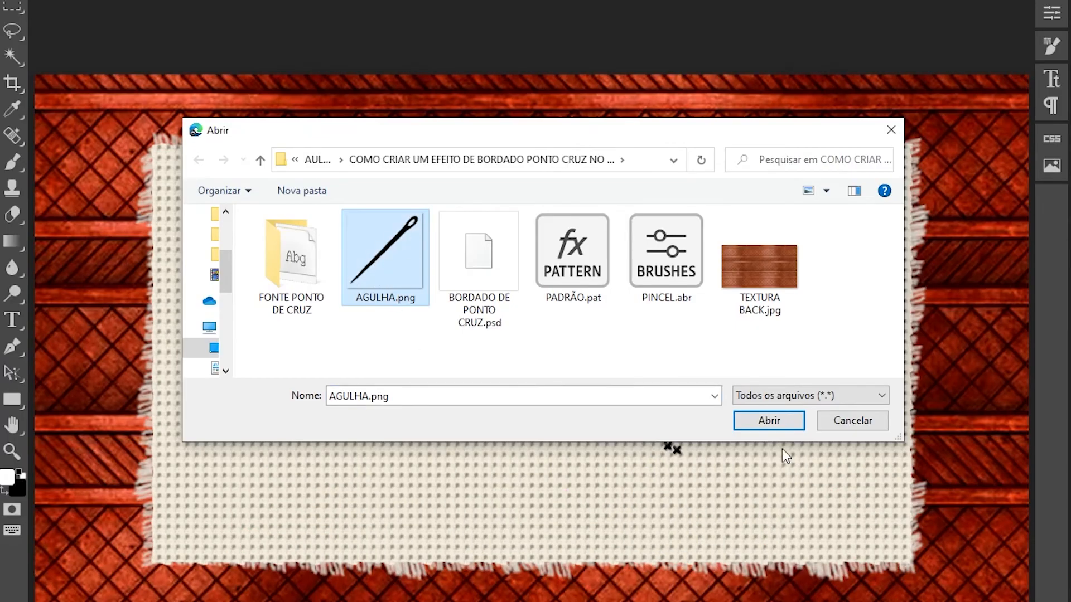
pyautogui.click(768, 420)
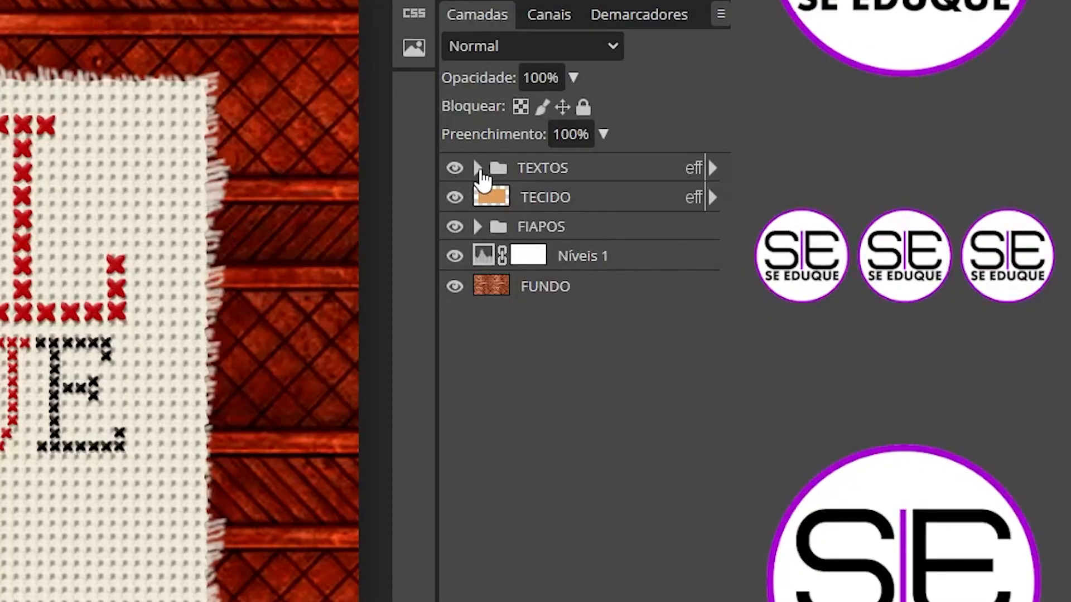
# Step: Move the AGULHA layer out of and above the TEXTOS group, and position the needle below the SE EDUQUE lettering
pyautogui.click(478, 169)
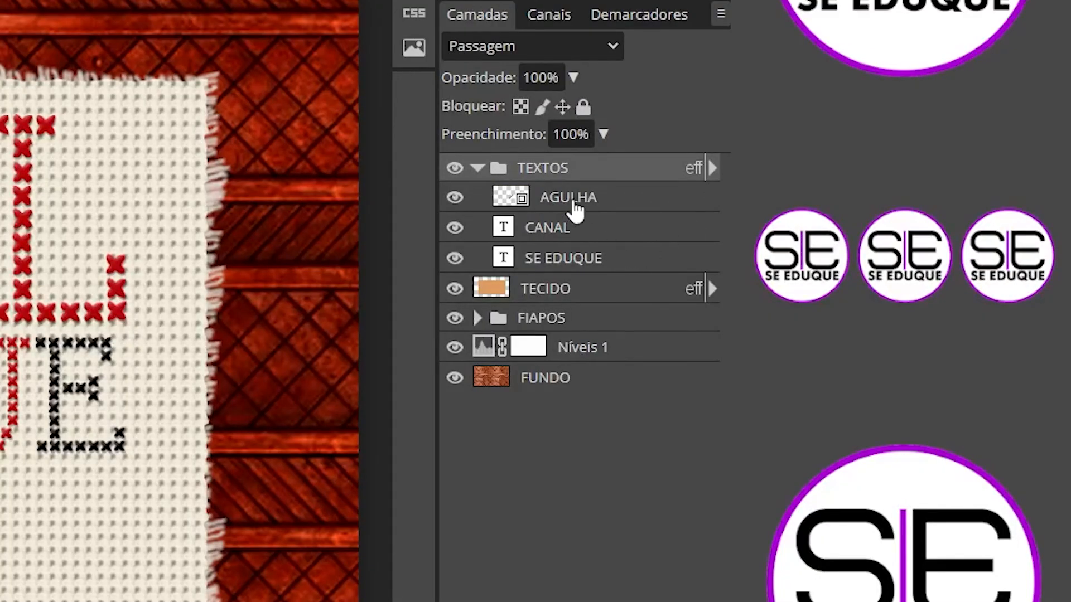
pyautogui.moveTo(574, 210); pyautogui.dragTo(556, 180)
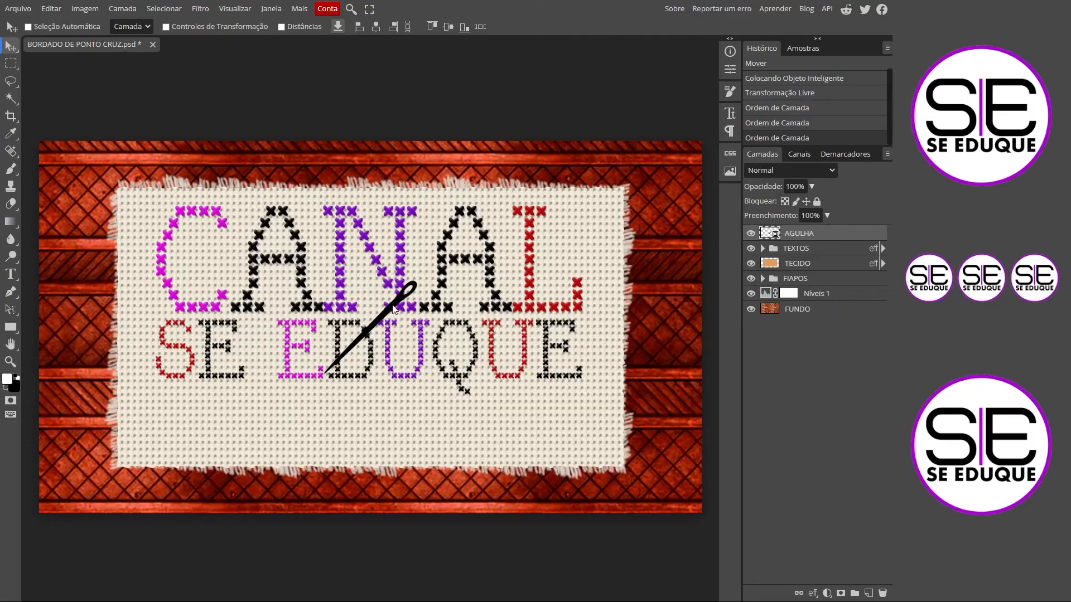
pyautogui.moveTo(396, 304); pyautogui.dragTo(381, 402)
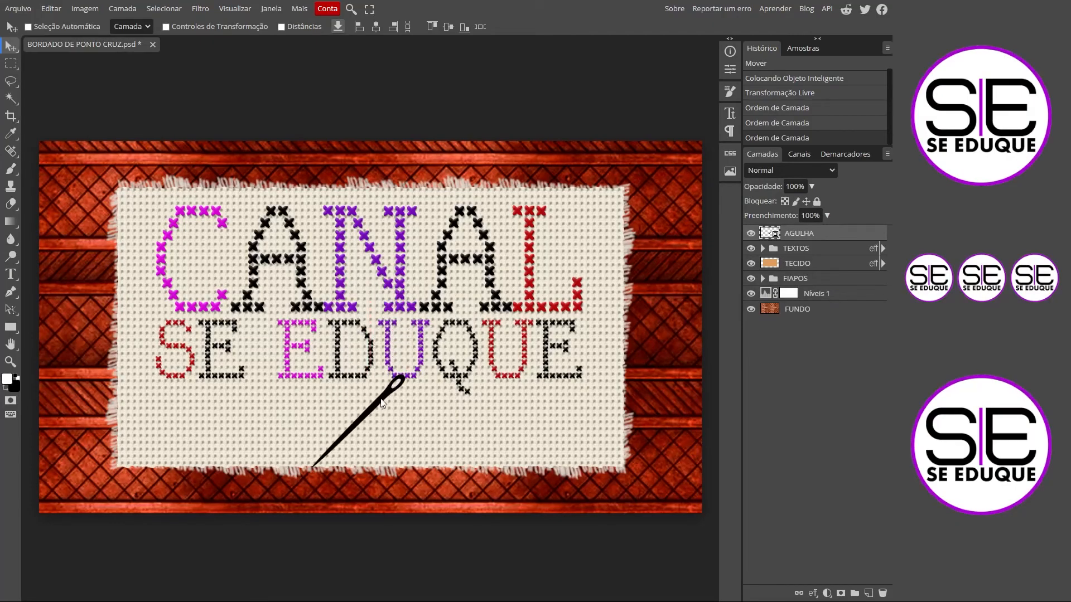
# Step: Scale the needle to about 77% and place it on the empty fabric beneath SE EDUQUE
pyautogui.hotkey('ctrl', 'alt', 't')
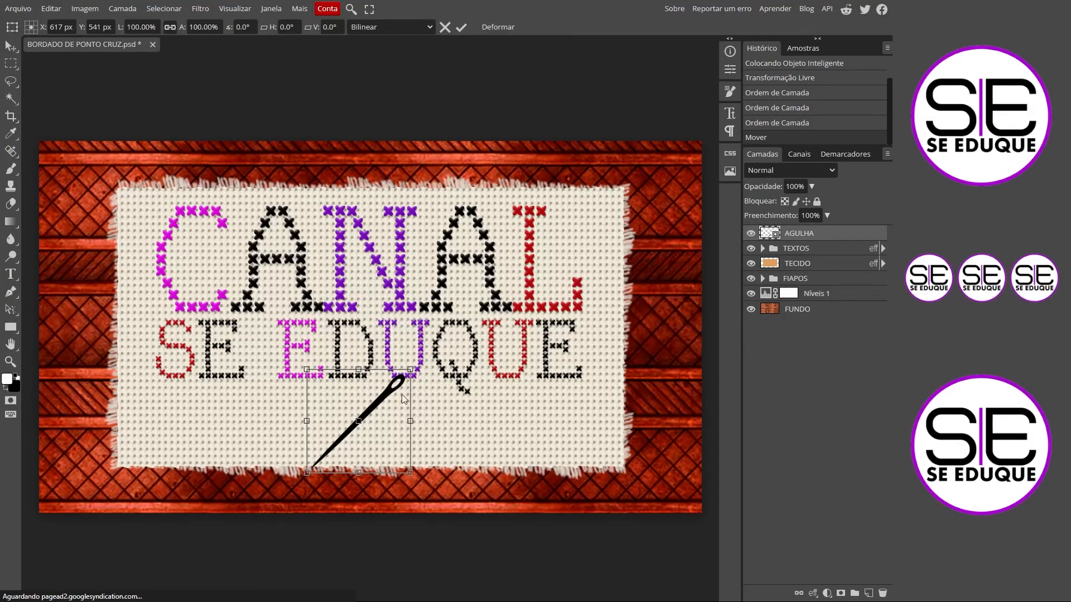
pyautogui.moveTo(411, 369); pyautogui.dragTo(400, 383)
pyautogui.moveTo(361, 422); pyautogui.dragTo(370, 425)
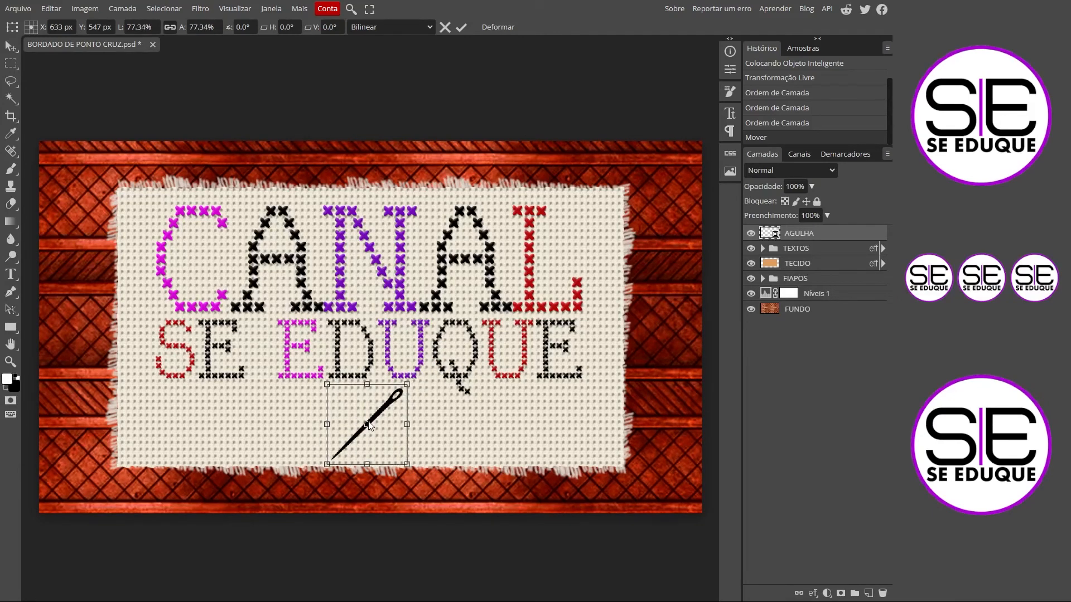
pyautogui.press('Return')
# Step: Add a raster mask to the AGULHA layer and set up a hard round brush with black as the foreground colour
pyautogui.scroll(5, 390, 429)
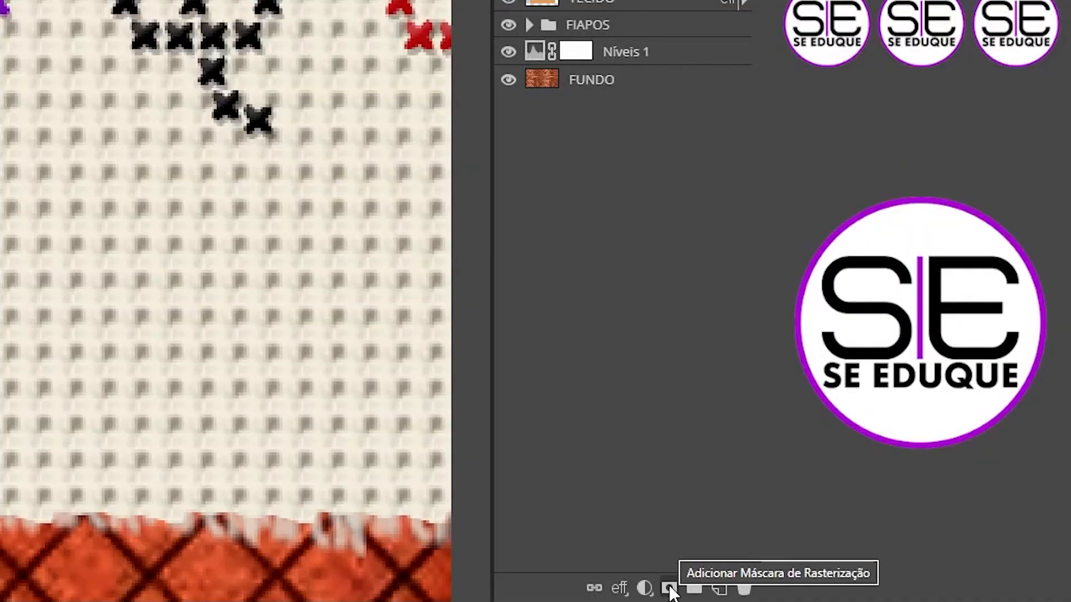
pyautogui.click(669, 589)
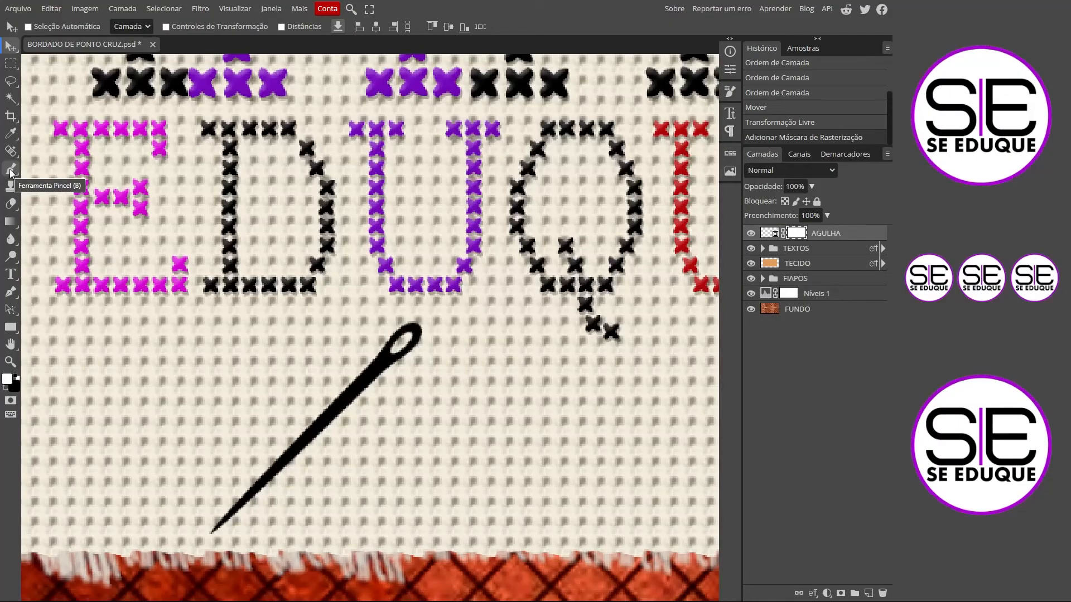
pyautogui.click(10, 169)
pyautogui.click(34, 27)
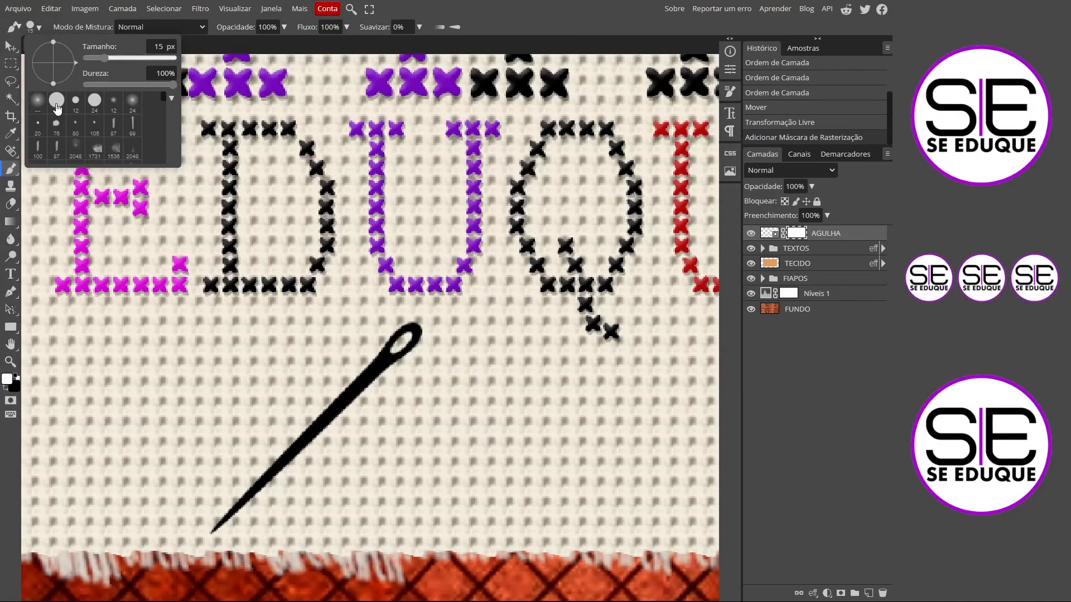
pyautogui.click(57, 101)
pyautogui.click(14, 392)
# Step: Paint black on the AGULHA mask to hide a short middle section of the needle, as if it passed under the fabric
pyautogui.click(310, 433)
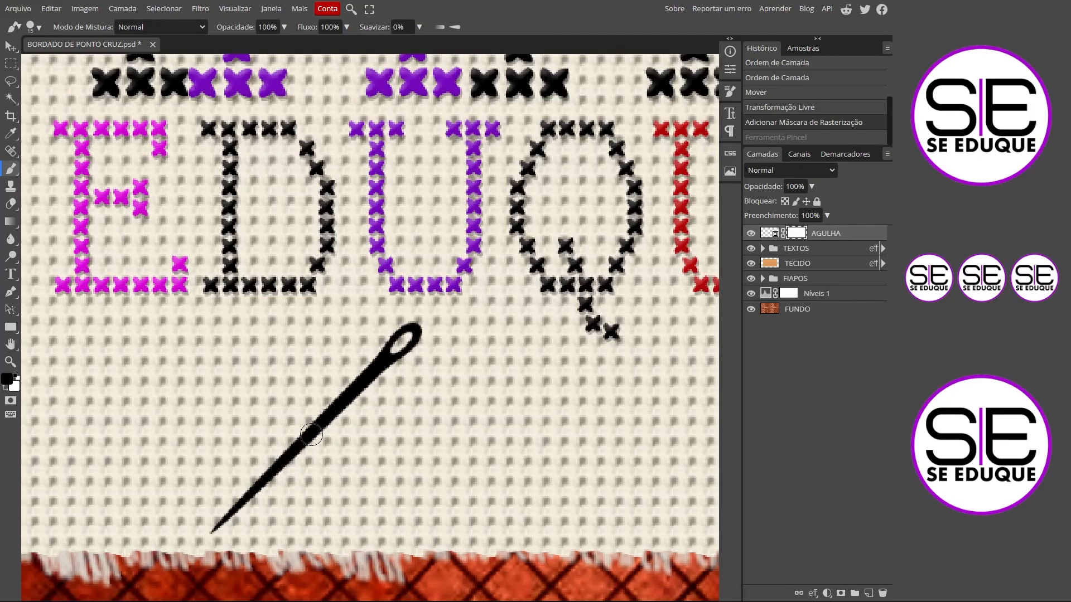
pyautogui.press(']')
pyautogui.click(308, 436)
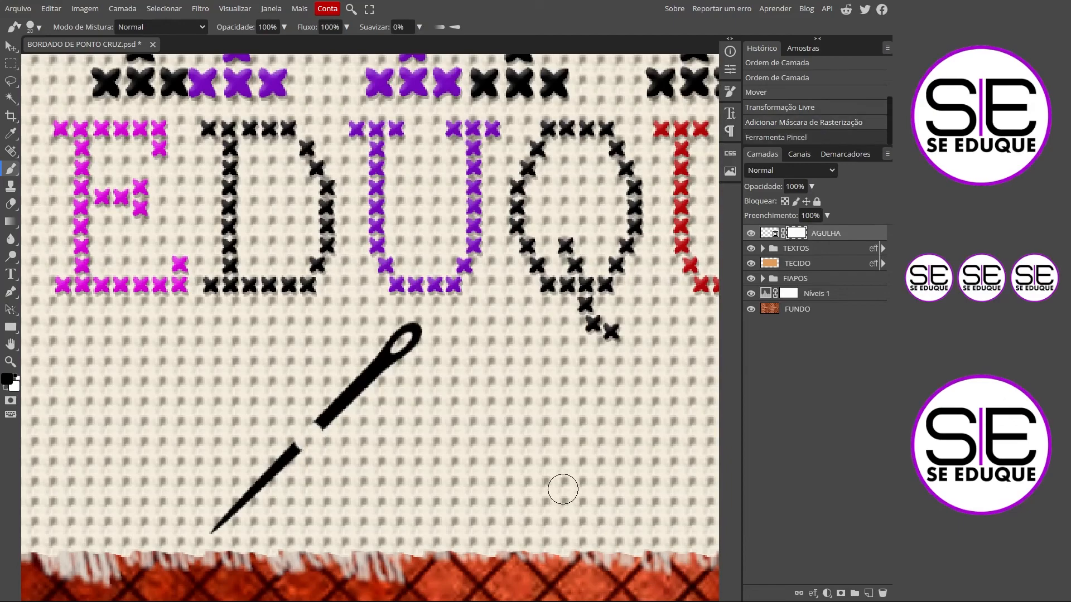
pyautogui.scroll(5, 335, 474)
pyautogui.press('[')
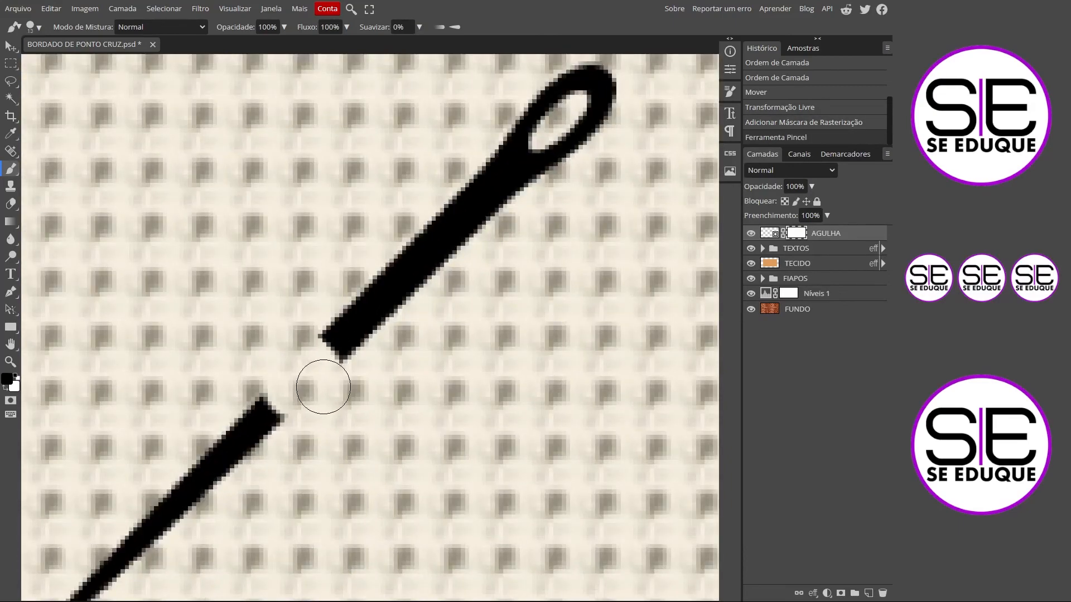
pyautogui.moveTo(320, 383)
pyautogui.mouseDown()
pyautogui.moveTo(307, 397)
pyautogui.moveTo(320, 366)
pyautogui.moveTo(296, 349)
pyautogui.moveTo(305, 362)
pyautogui.mouseUp()
pyautogui.hotkey('ctrl', '0')
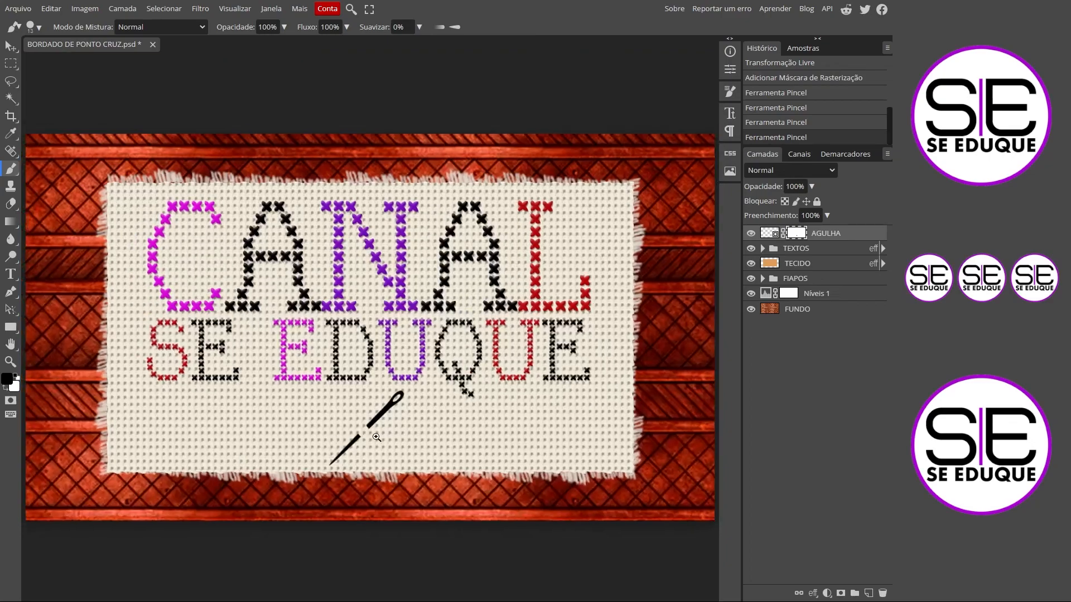
# Step: Add a Sombra Externa to the AGULHA layer with a distance of 2 px and a size of 0 px
pyautogui.scroll(8, 425, 441)
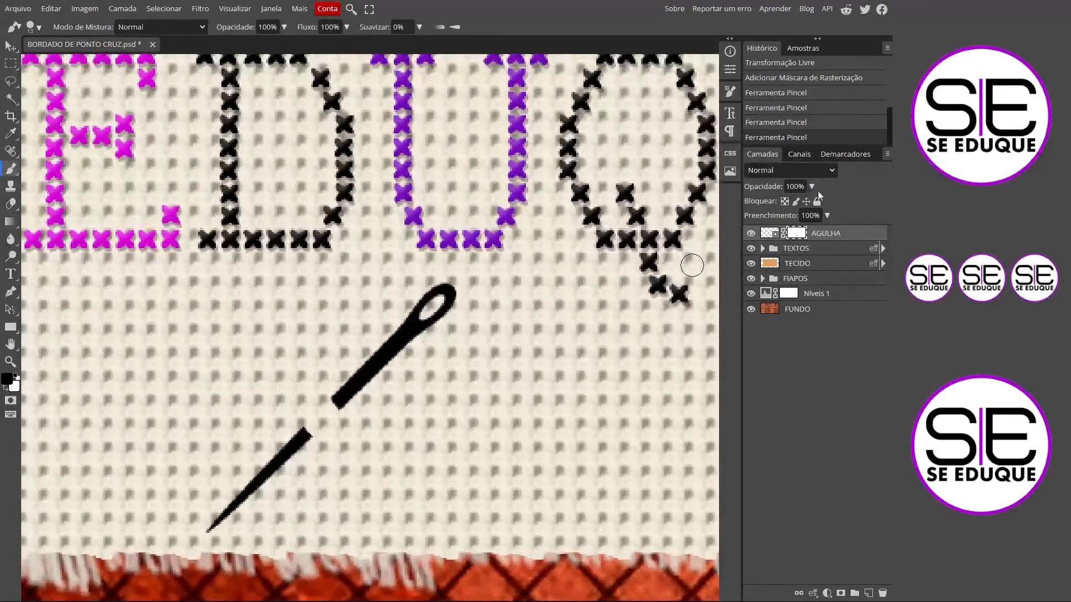
pyautogui.doubleClick(859, 238)
pyautogui.click(249, 301)
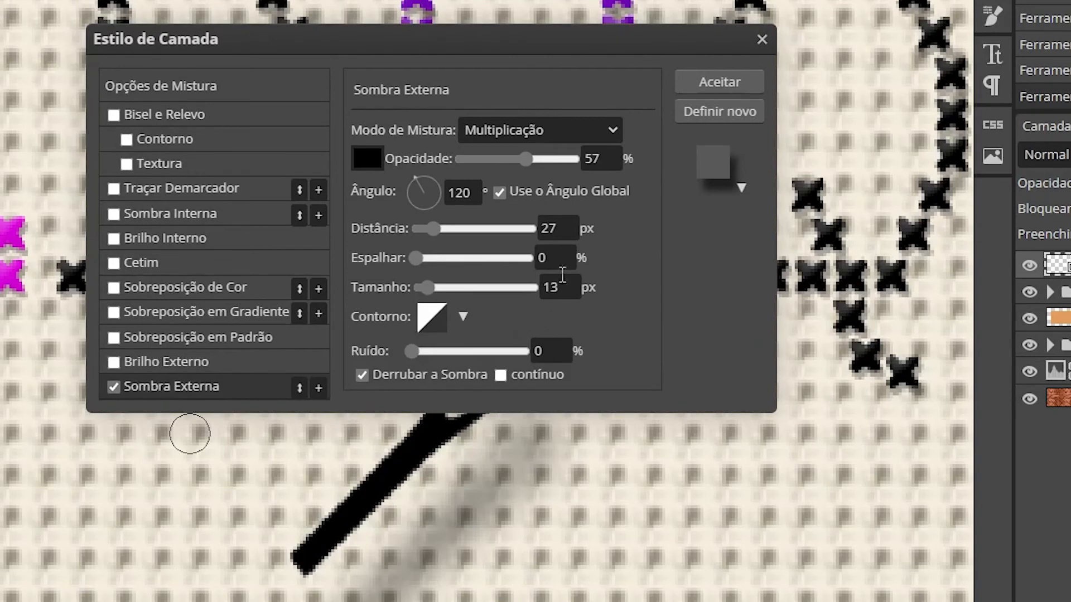
pyautogui.click(549, 229)
pyautogui.write('5')
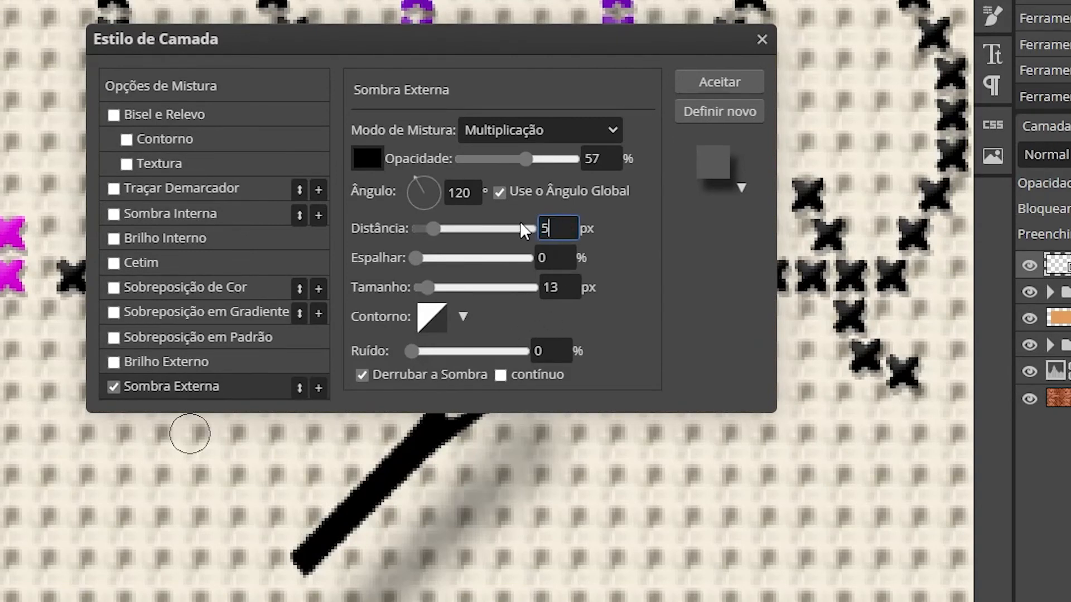
pyautogui.click(552, 287)
pyautogui.write('0')
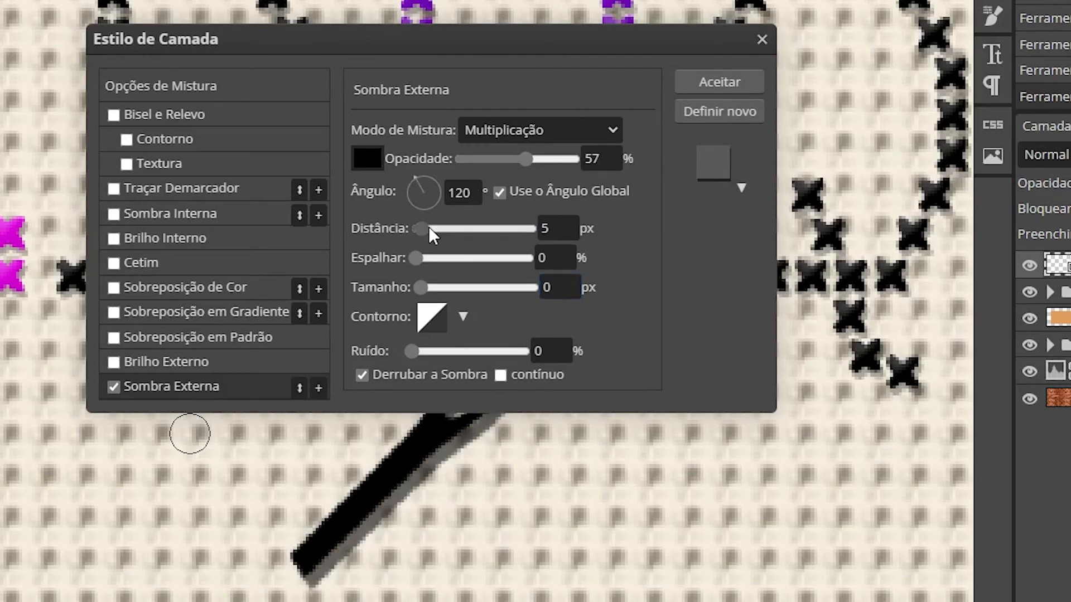
pyautogui.click(540, 228)
pyautogui.click(613, 339)
# Step: Lower the needle shadow's opacity to about 23% and apply the layer style
pyautogui.moveTo(551, 43); pyautogui.dragTo(718, 65)
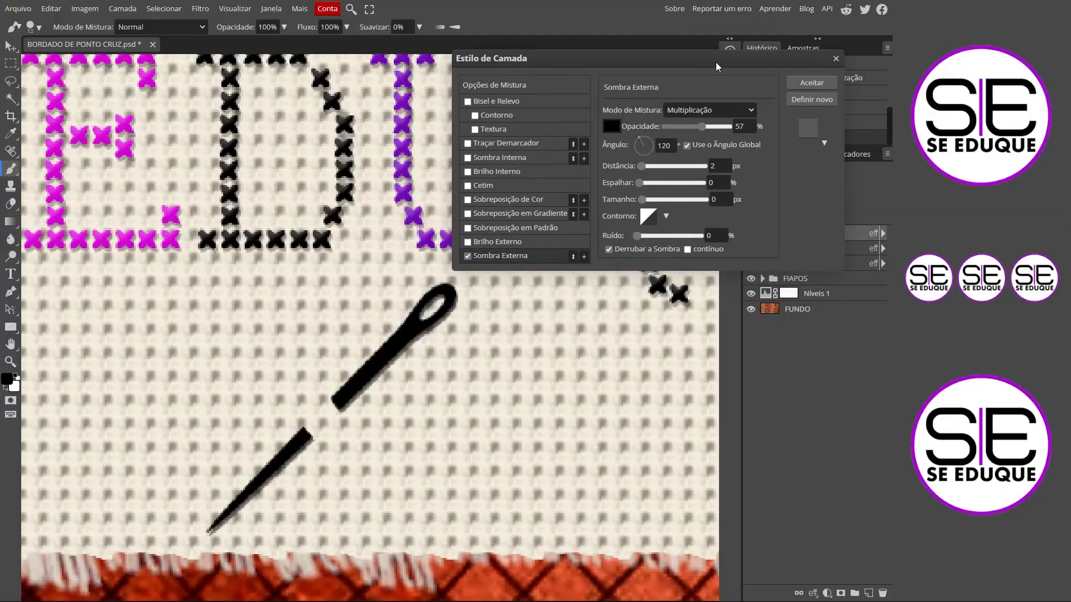
pyautogui.moveTo(702, 126); pyautogui.dragTo(684, 132)
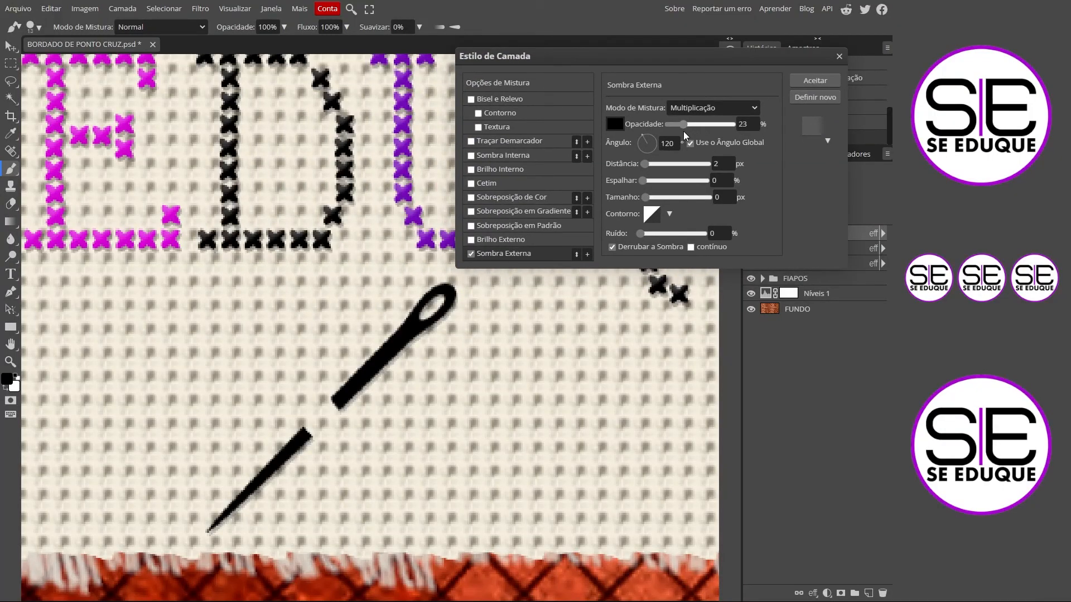
pyautogui.click(741, 124)
pyautogui.click(772, 189)
pyautogui.click(821, 82)
pyautogui.press('space')
pyautogui.press('space')
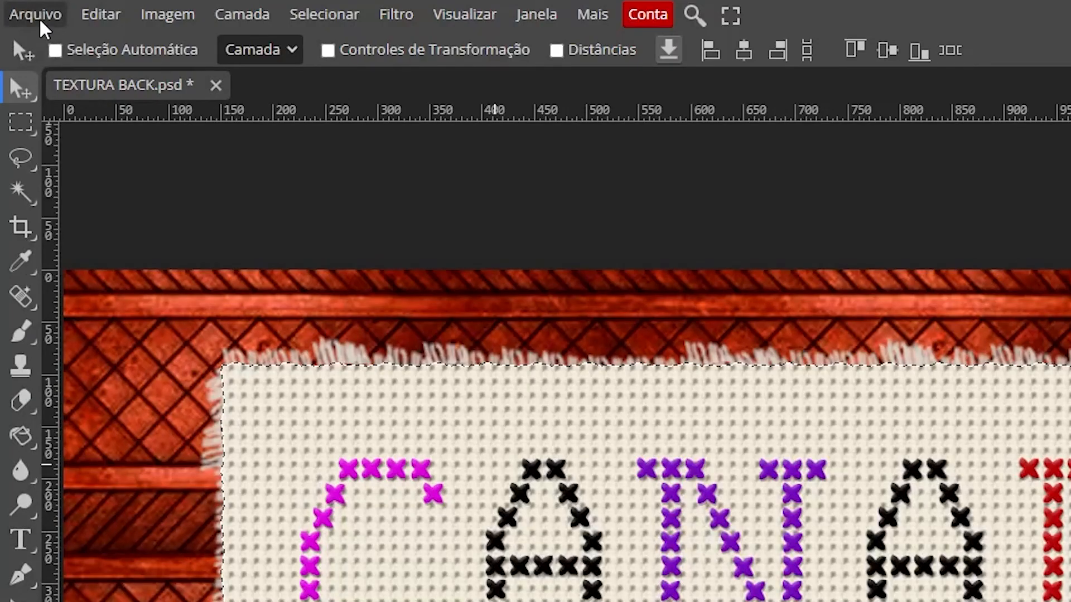
# Step: Save the document as a PSD file named BORDADO DE PONTO CRUZ
pyautogui.click(40, 21)
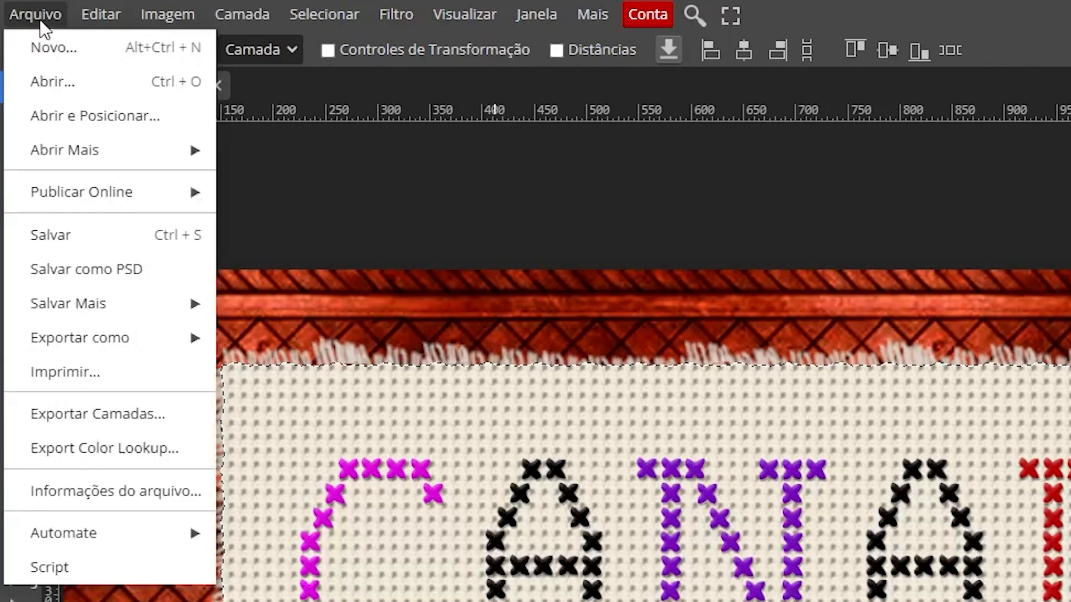
pyautogui.click(130, 270)
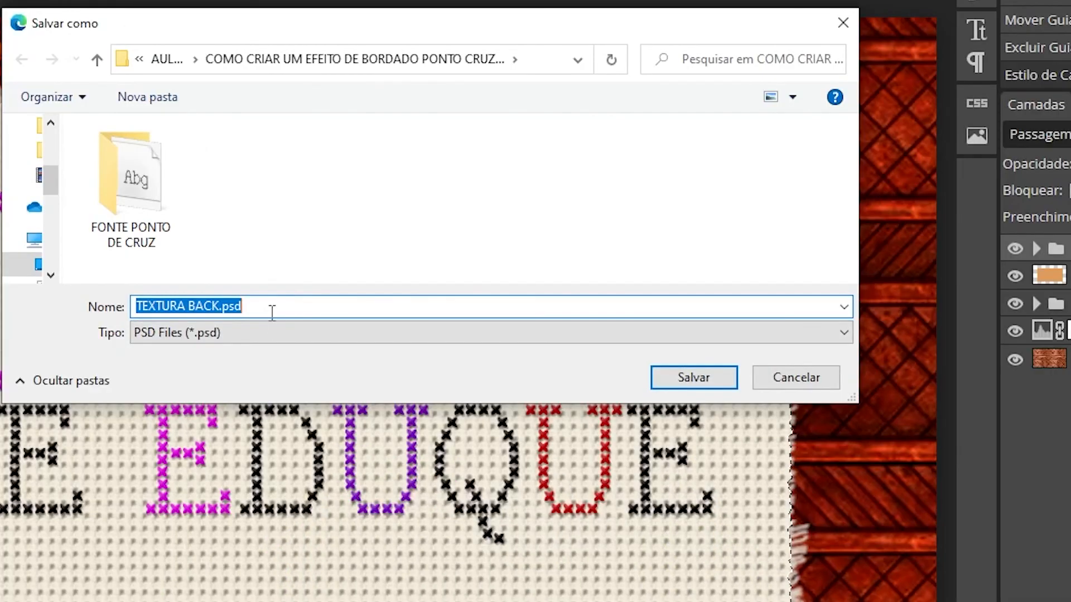
pyautogui.write('BORD')
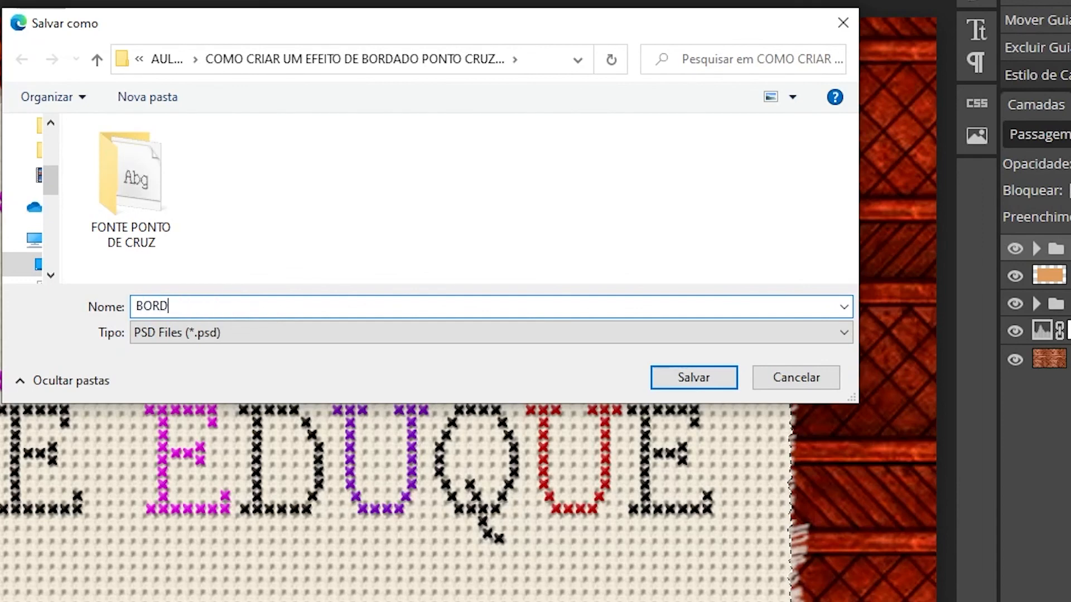
pyautogui.write('ADO DE PONTO C')
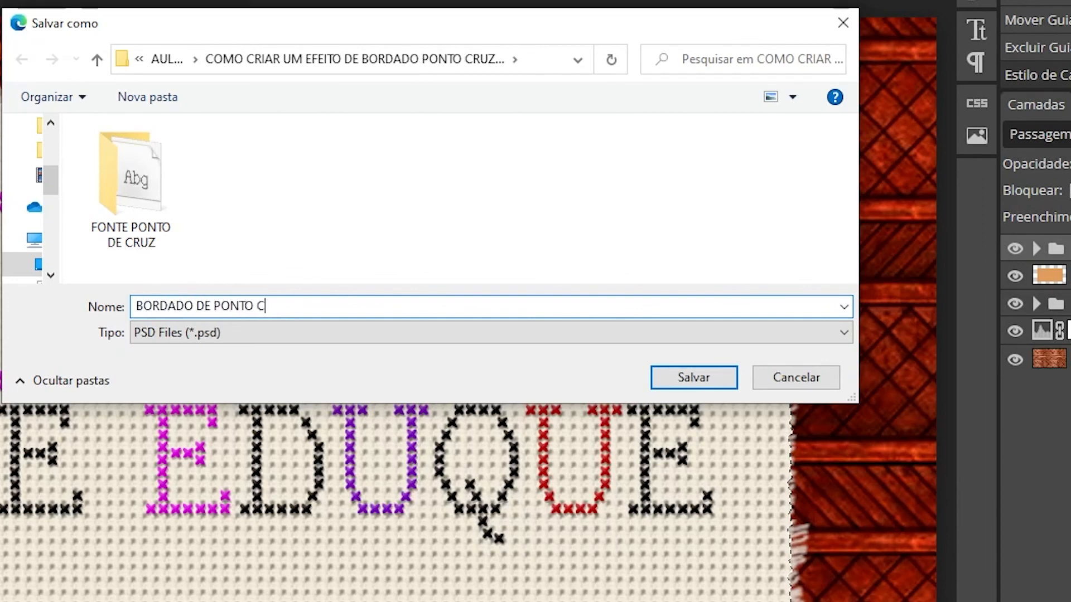
pyautogui.write('RUZ')
pyautogui.click(690, 379)
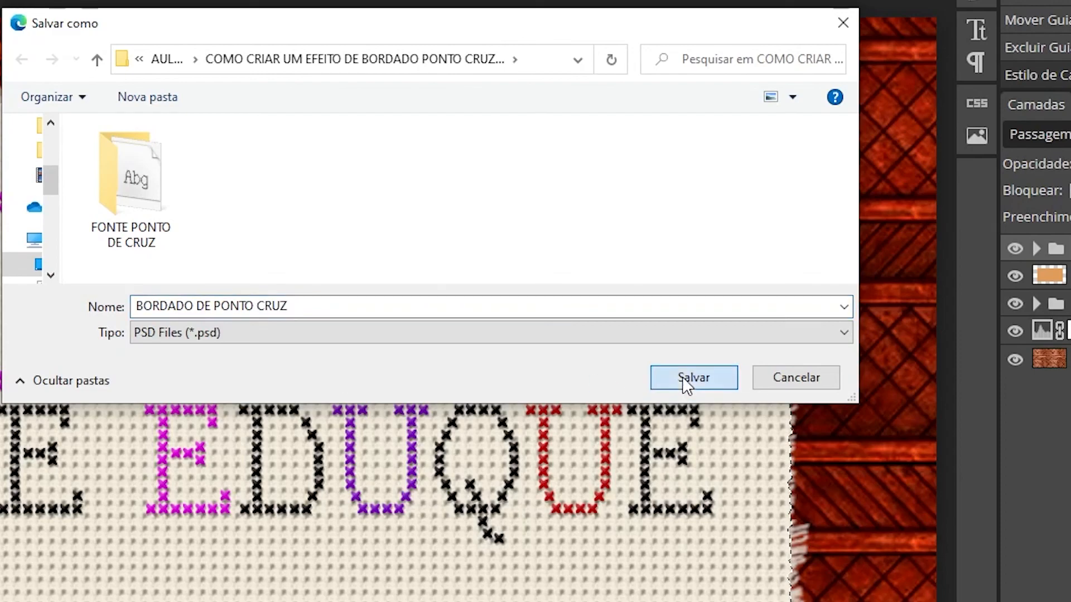